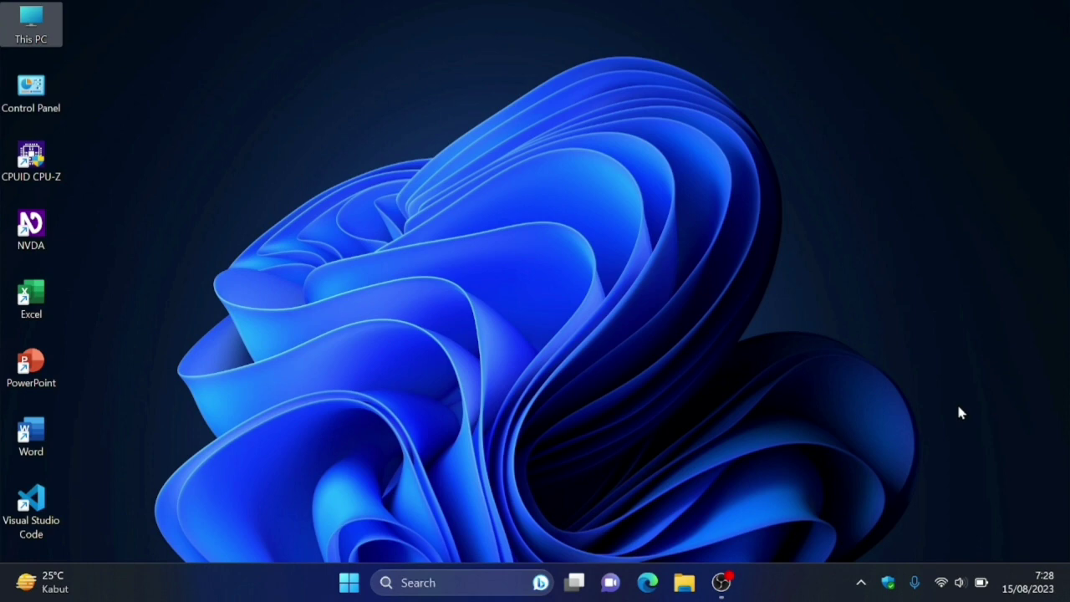
# Open This PC from the desktop and go to the Downloads folder
pyautogui.press('Down')
pyautogui.press('Up')
pyautogui.press('Return')
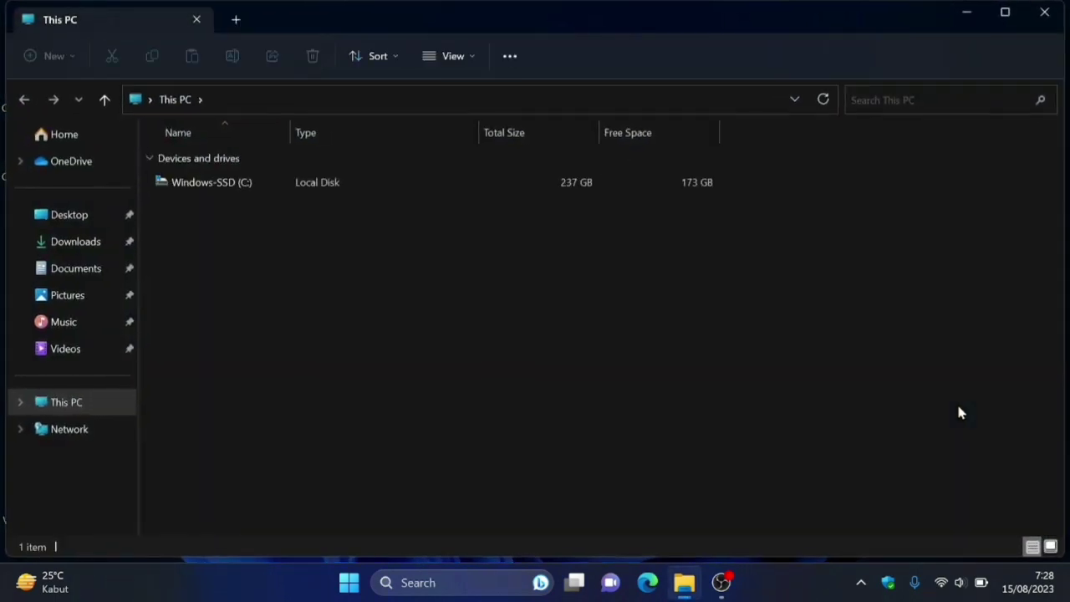
pyautogui.press('Up')
pyautogui.press('Up')
pyautogui.press('Up')
pyautogui.press('Up')
pyautogui.press('Up')
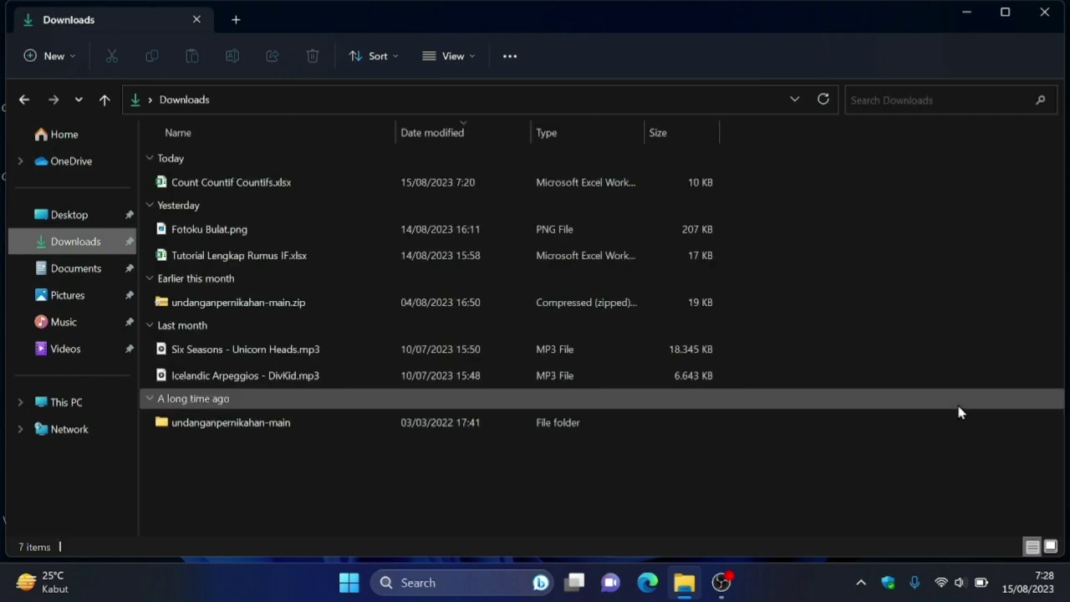
# Open the workbook Count Countif Countifs.xlsx from the Downloads folder in Excel
pyautogui.press('Tab')
pyautogui.press('Down')
pyautogui.press('Up')
pyautogui.press('Down')
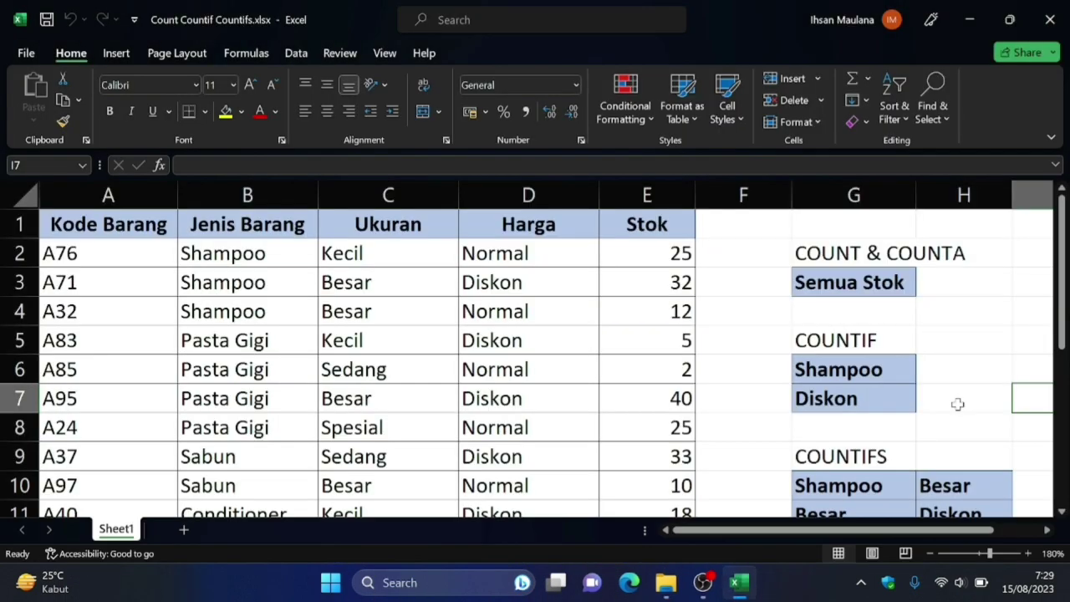
pyautogui.hotkey('alt', 'Tab')
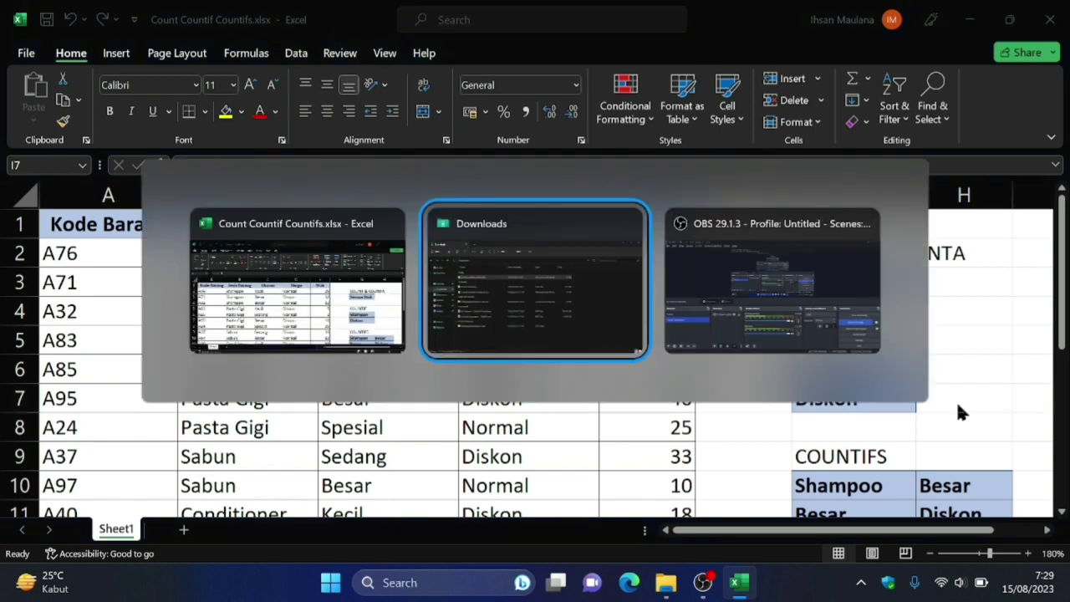
pyautogui.press('Escape')
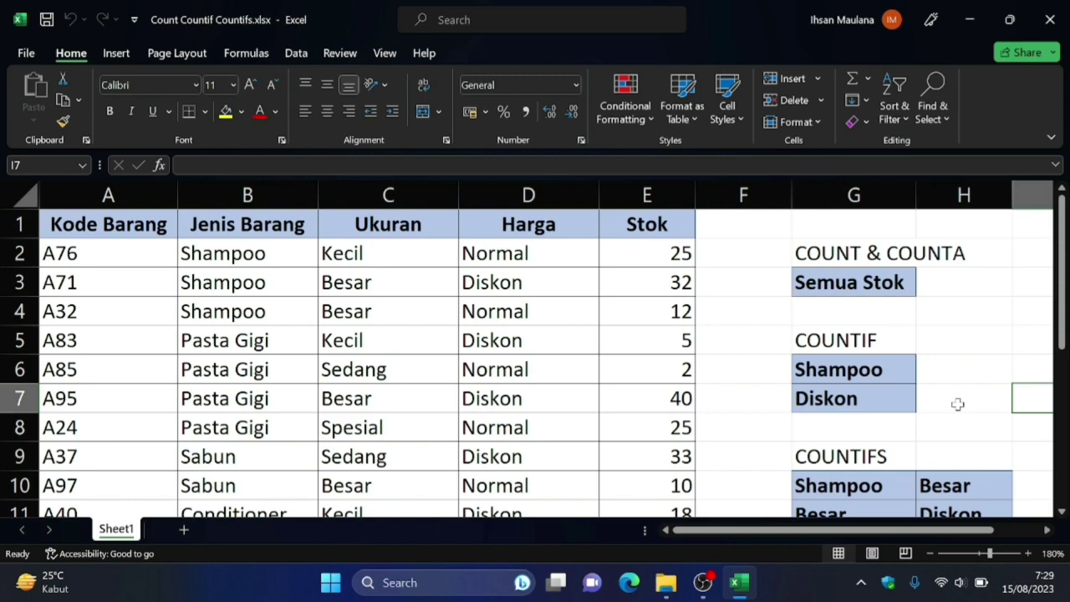
# Zoom the sheet out to 131% and review the table's column headers from Kode Barang to Stok
pyautogui.scroll(-1, 865, 456)
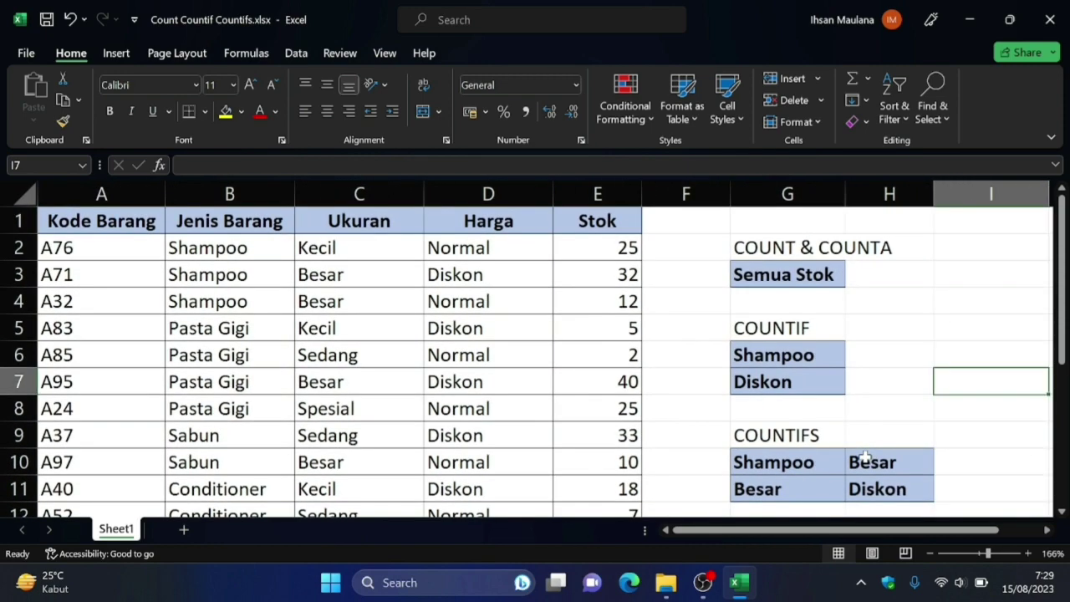
pyautogui.scroll(-3, 865, 456)
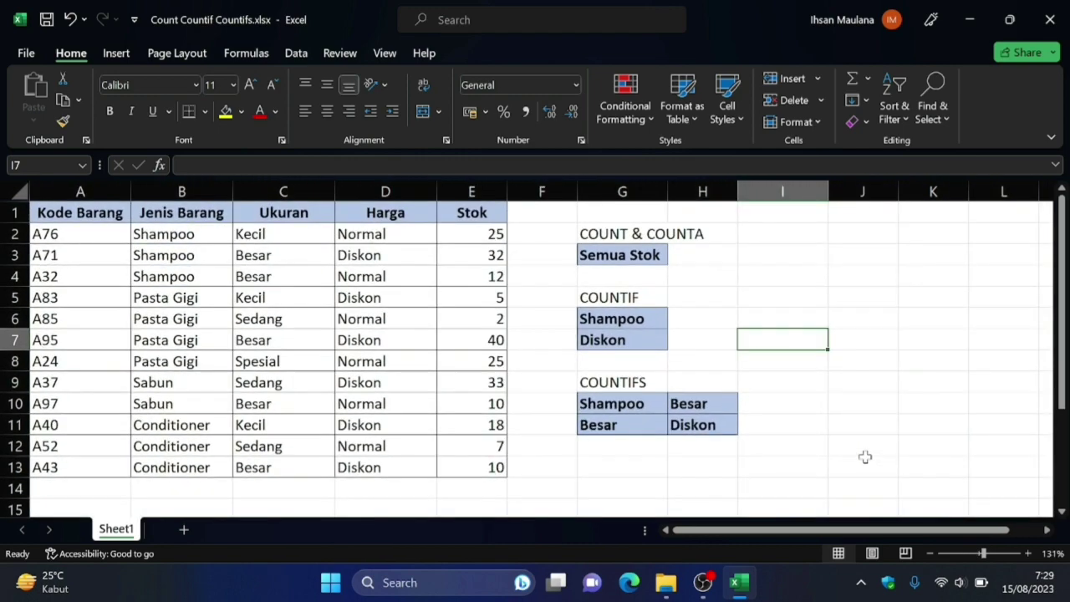
pyautogui.hotkey('ctrl', 'Home')
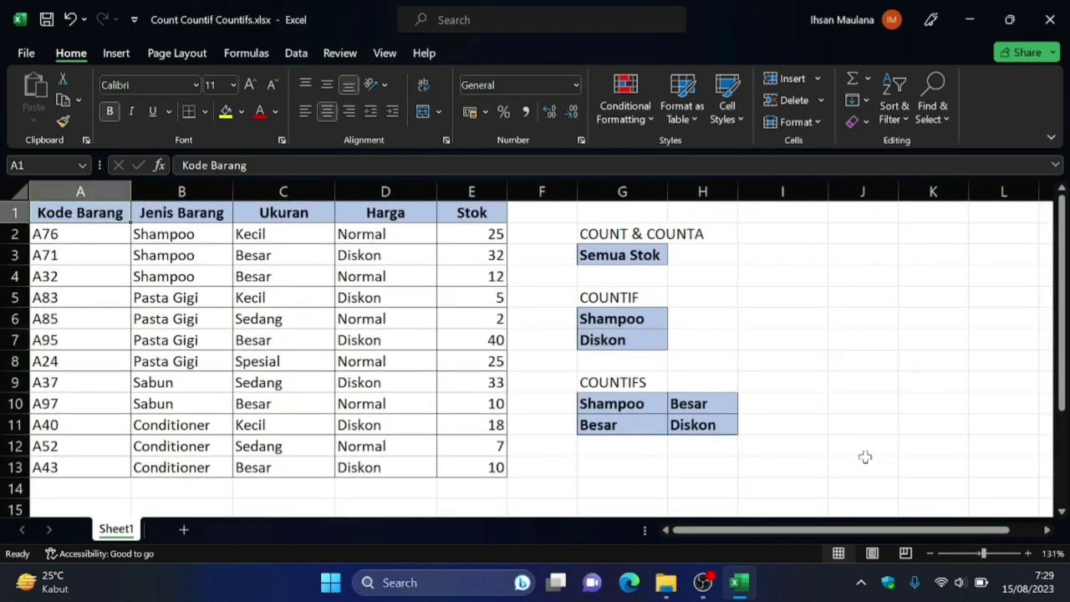
pyautogui.press('Right')
pyautogui.press('Right')
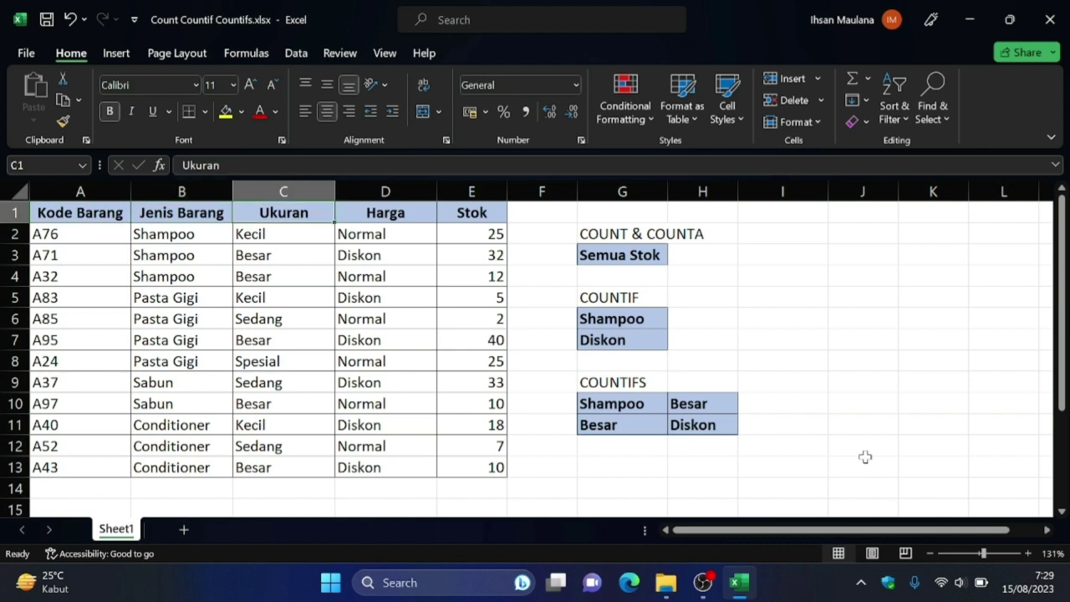
pyautogui.press('Right')
pyautogui.press('Right')
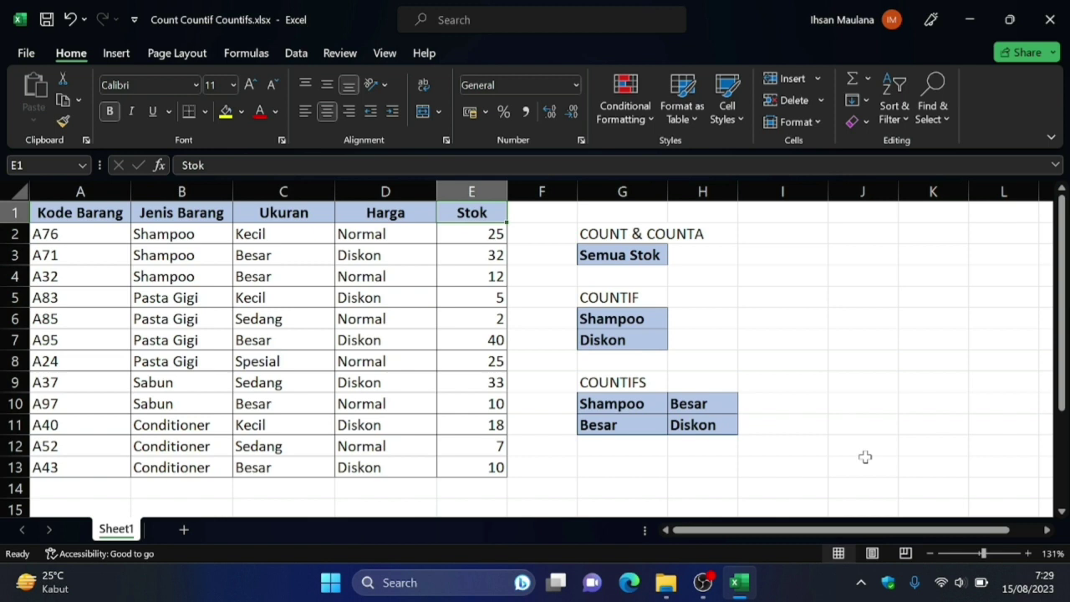
pyautogui.press('Home')
pyautogui.press('Down')
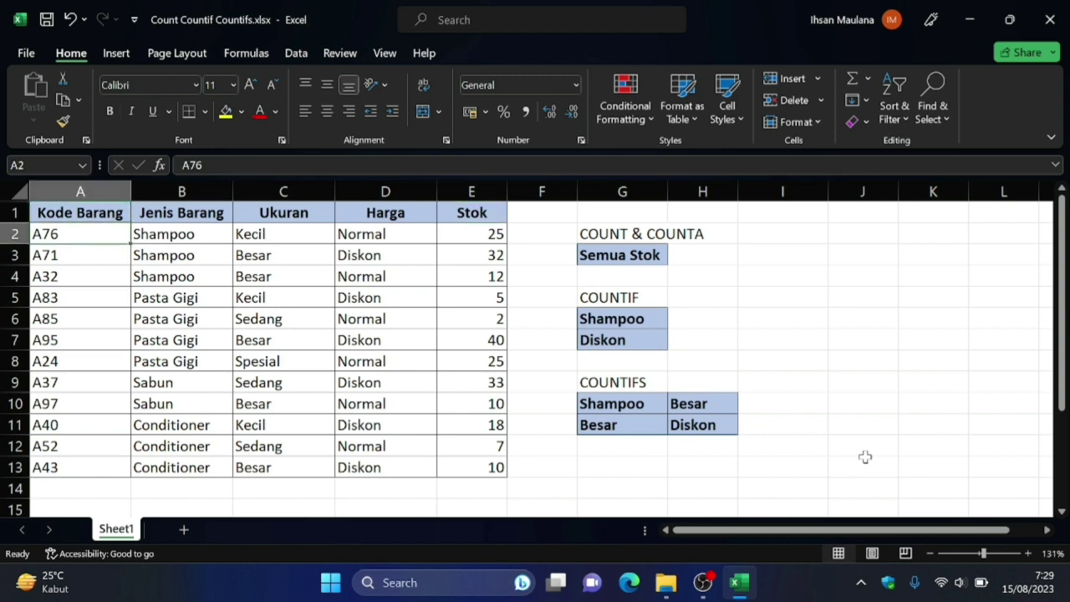
# Examine the product types in the Jenis Barang column from its header to row 13
pyautogui.press('Right')
pyautogui.press('Up')
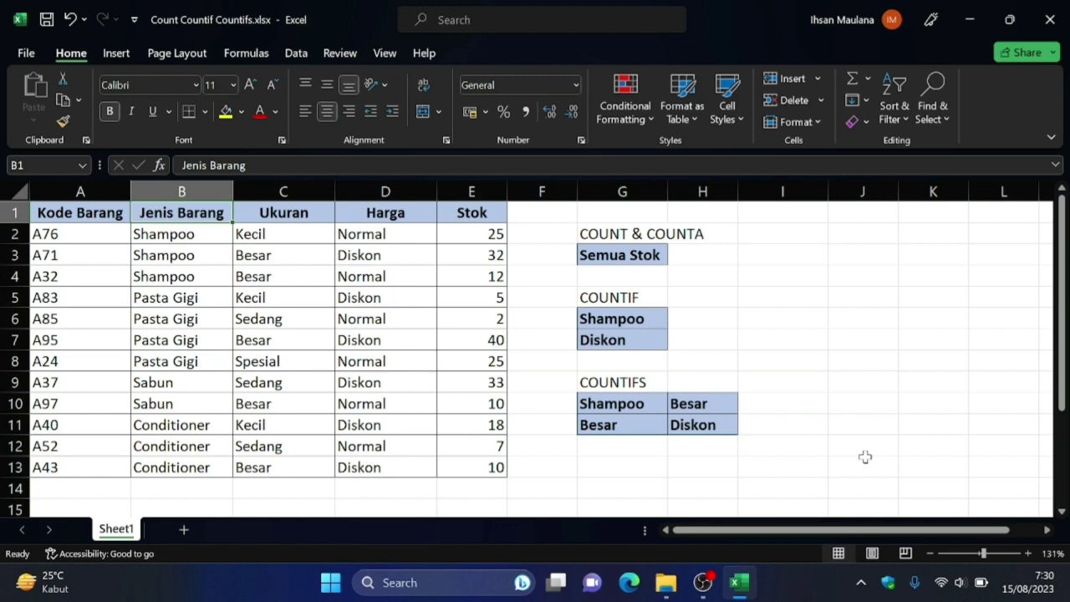
pyautogui.press('Down')
pyautogui.press('Down')
pyautogui.press('Down')
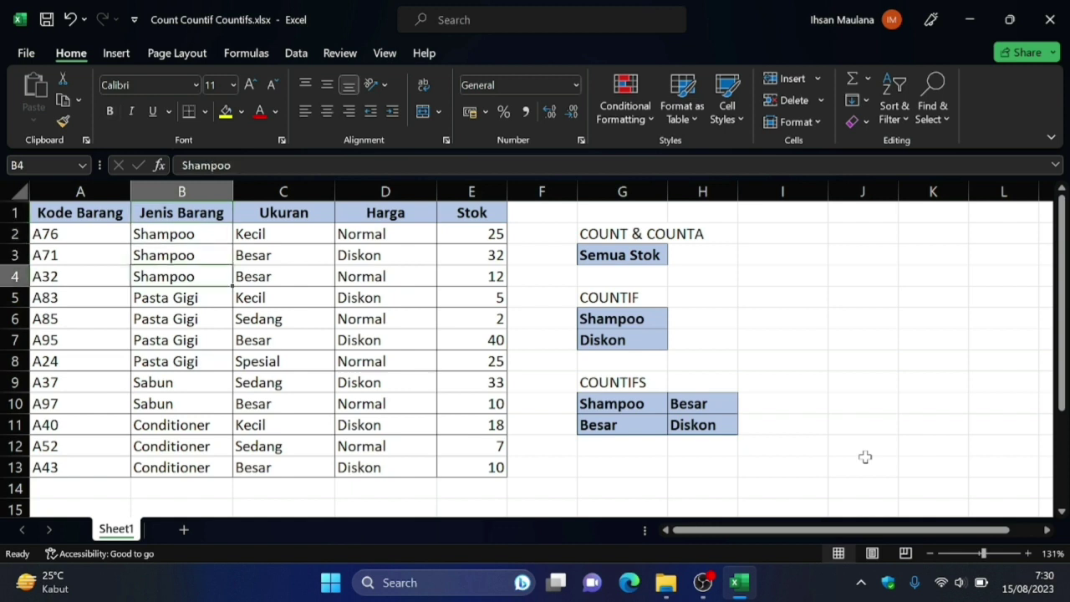
pyautogui.press('Down')
pyautogui.press('Down')
pyautogui.press('Down')
pyautogui.press('Down')
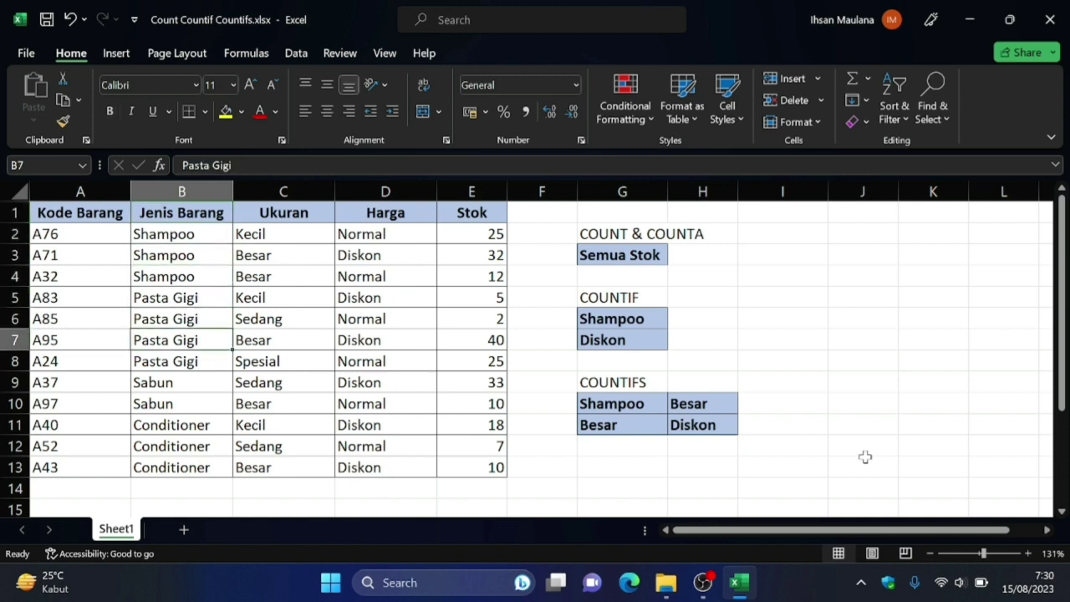
pyautogui.press('Down')
pyautogui.press('Down')
pyautogui.press('Down')
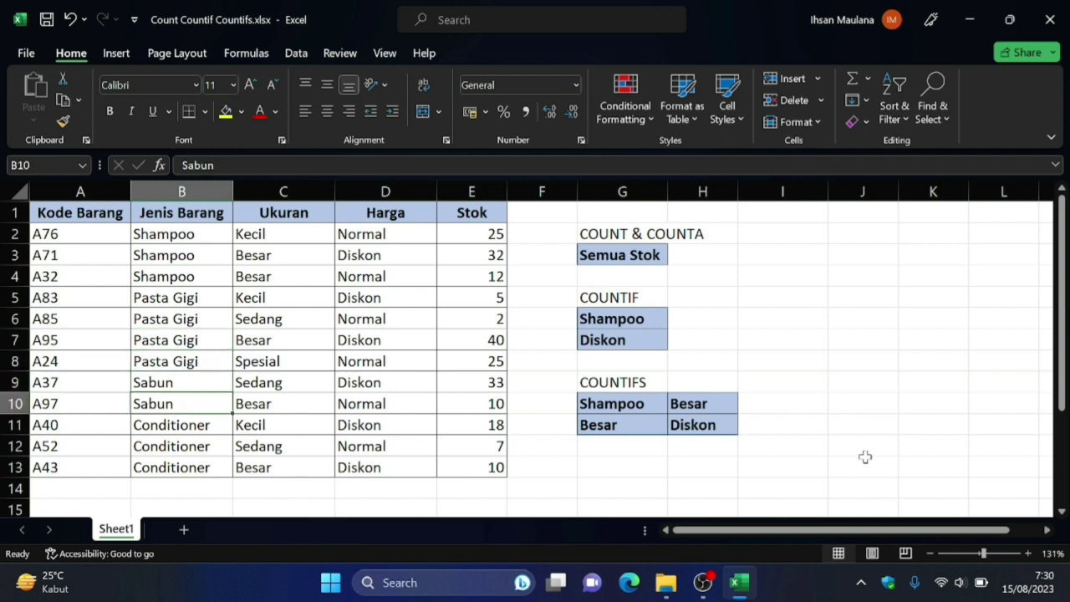
pyautogui.press('Down')
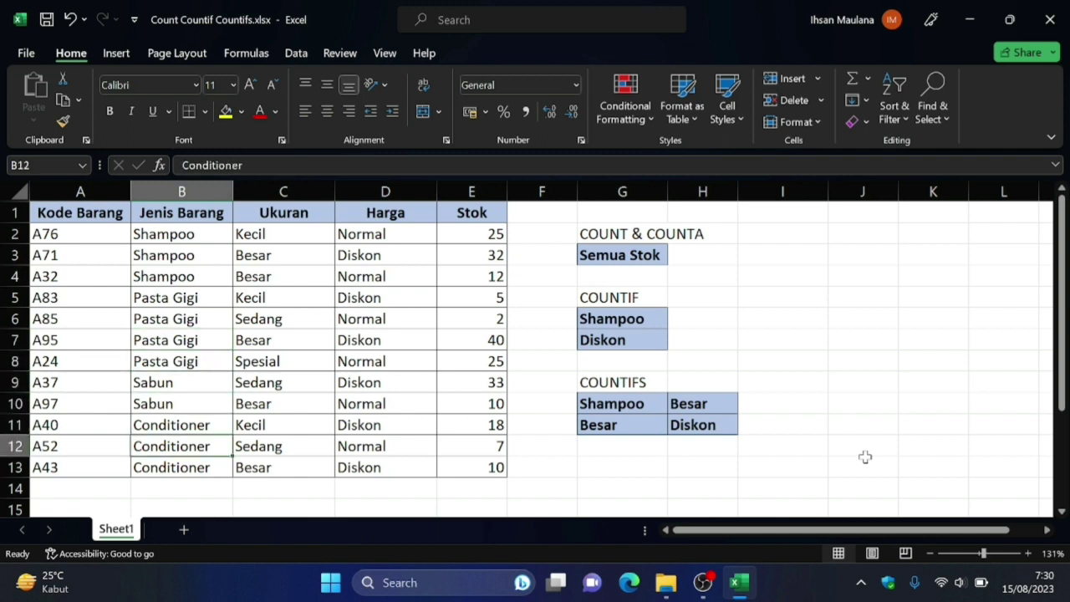
pyautogui.press('Down')
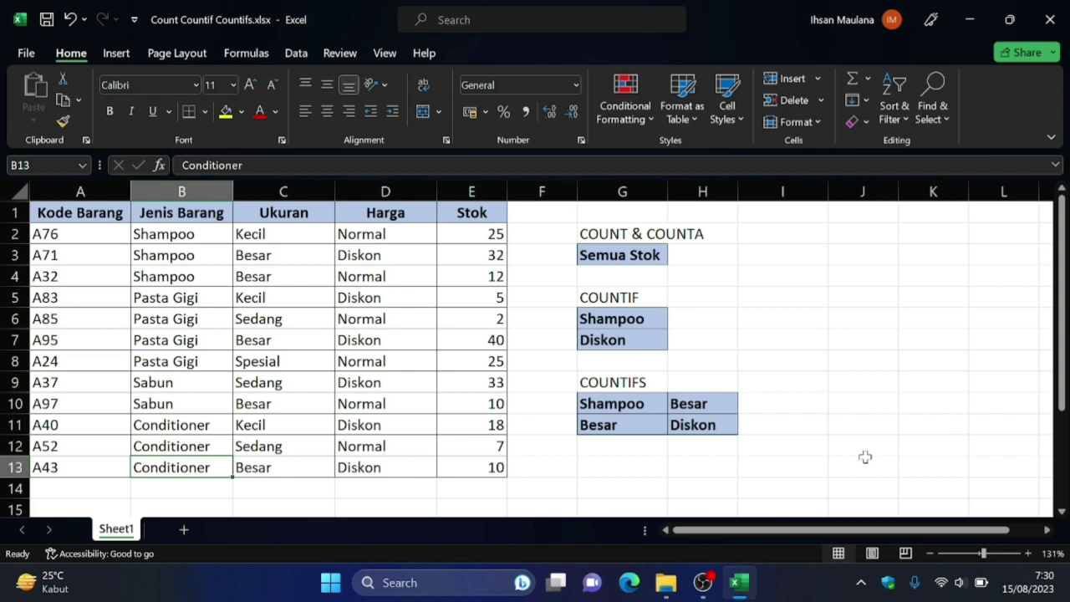
# Examine the sizes in the Ukuran column from its header to row 13
pyautogui.hotkey('ctrl', 'Home')
pyautogui.press('Right')
pyautogui.press('Right')
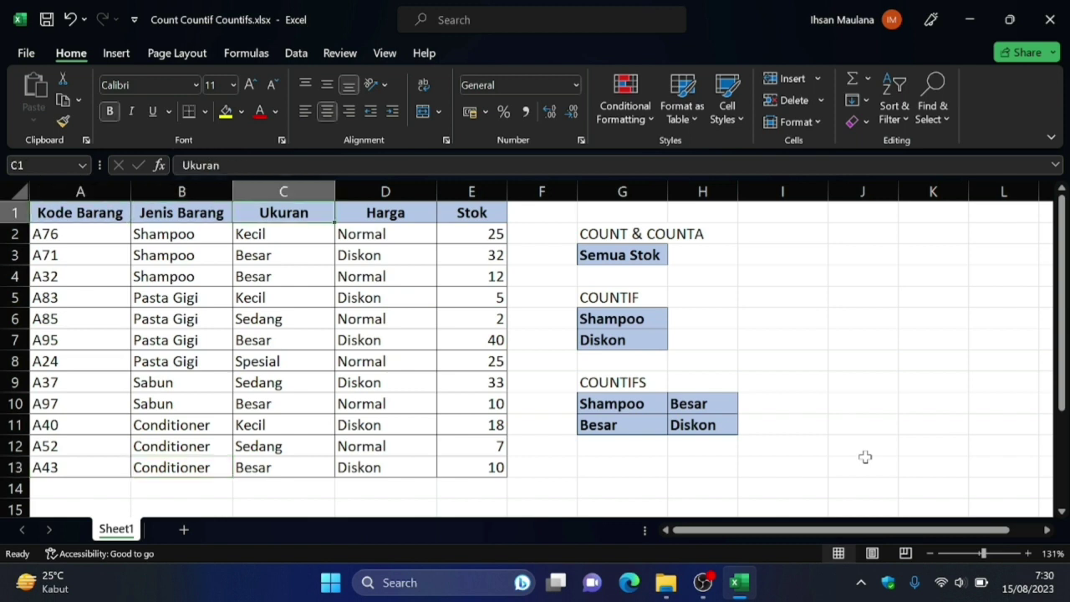
pyautogui.press('Down')
pyautogui.press('Down')
pyautogui.press('Down')
pyautogui.press('Down')
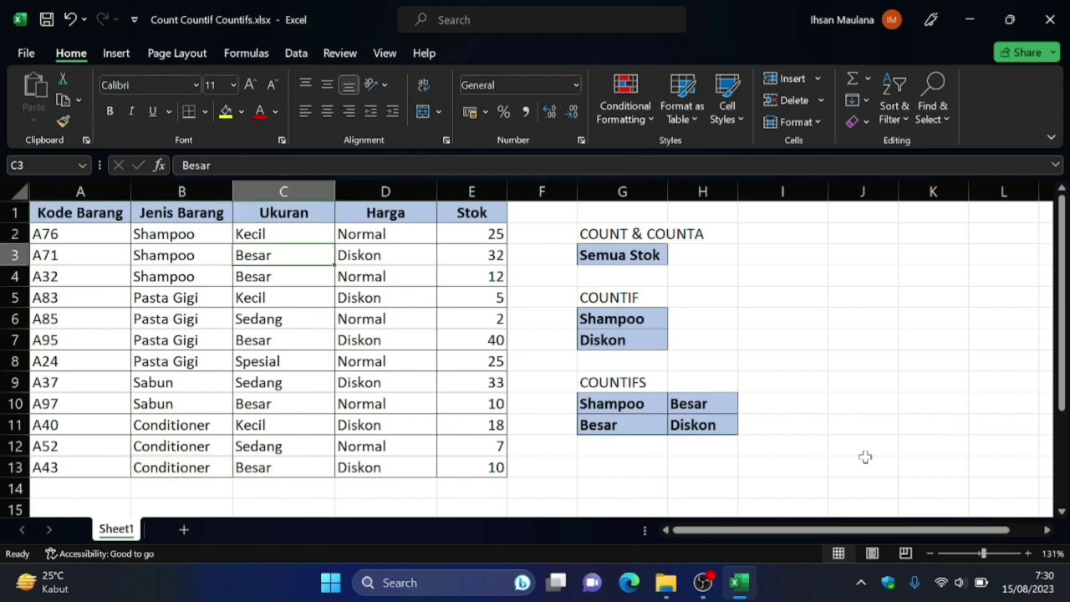
pyautogui.press('Down')
pyautogui.press('Down')
pyautogui.press('Down')
pyautogui.press('Down')
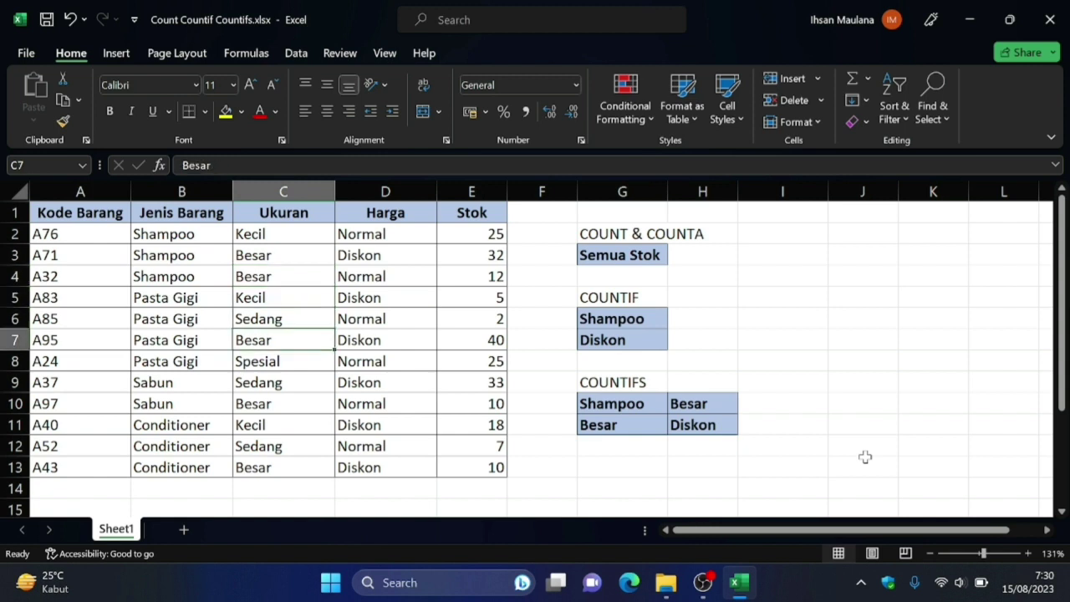
pyautogui.press('Down')
pyautogui.press('Down')
pyautogui.press('Down')
pyautogui.press('Down')
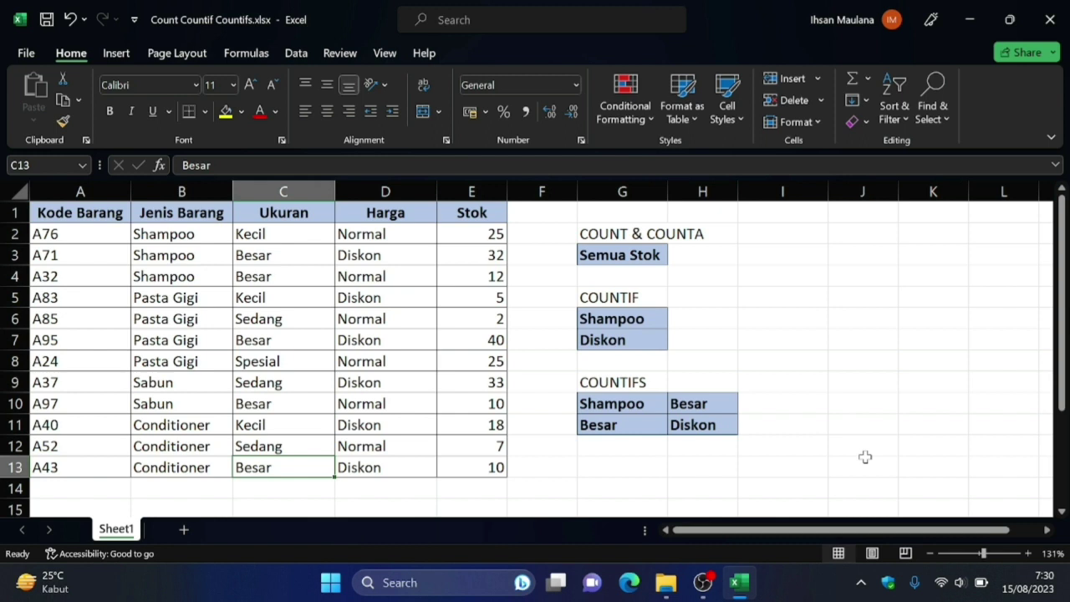
# Examine the price categories in the Harga column from its header to the end of the table
pyautogui.hotkey('ctrl', 'Home')
pyautogui.press('Right')
pyautogui.press('Right')
pyautogui.press('Right')
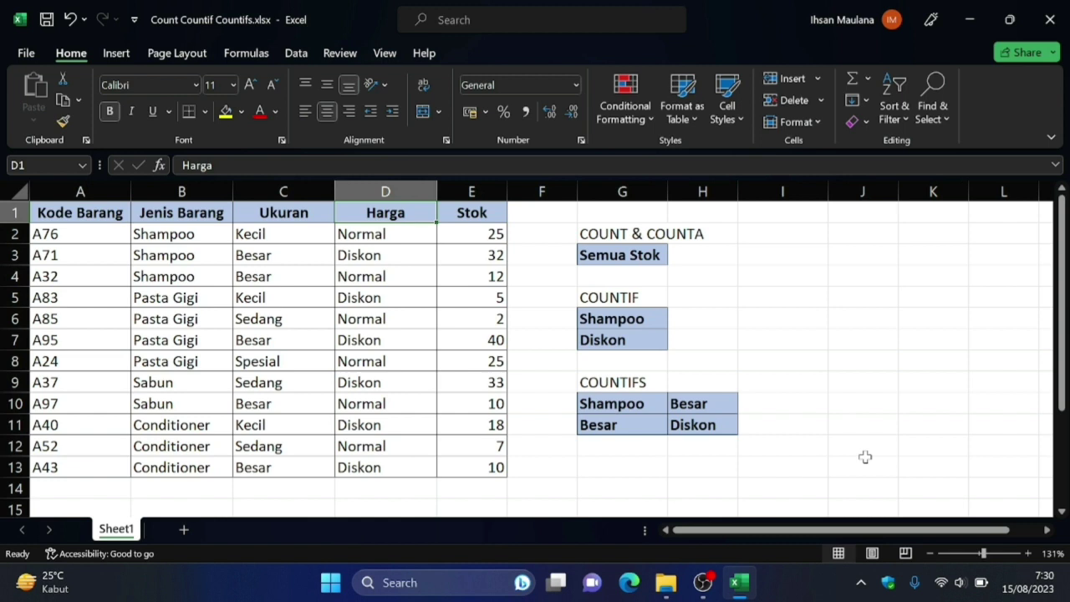
pyautogui.press('Down')
pyautogui.press('Down')
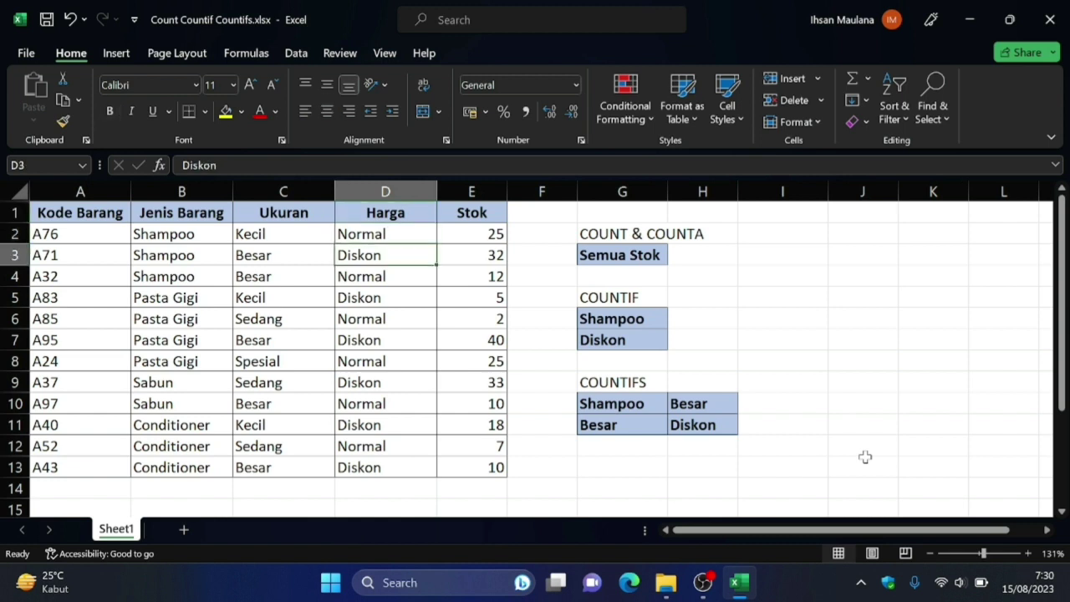
pyautogui.press('Down')
pyautogui.press('Down')
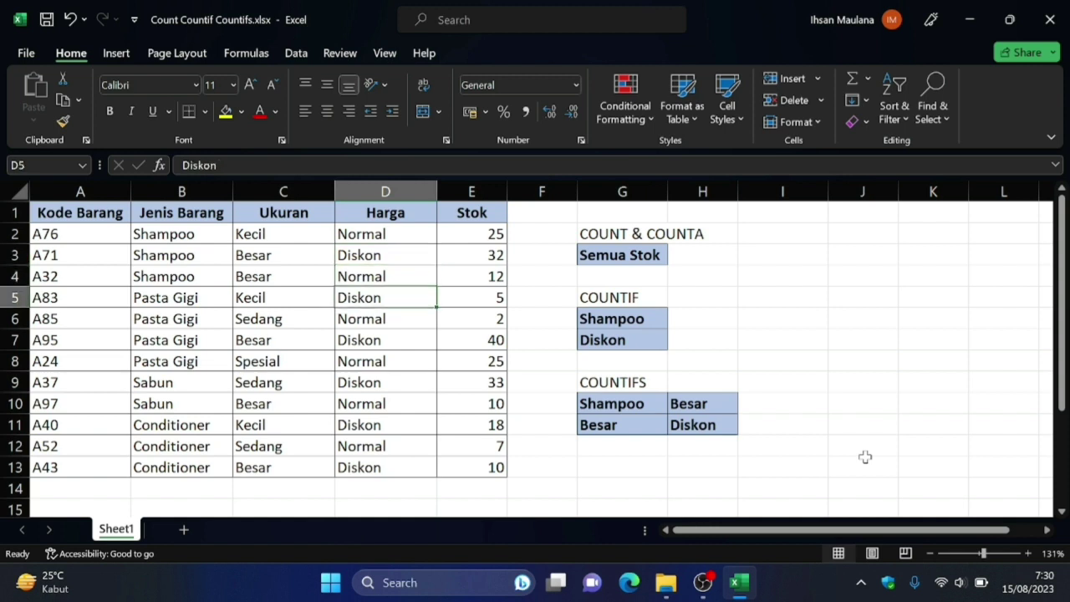
pyautogui.press('Down')
pyautogui.press('Down')
pyautogui.press('Down')
pyautogui.press('Down')
pyautogui.press('Down')
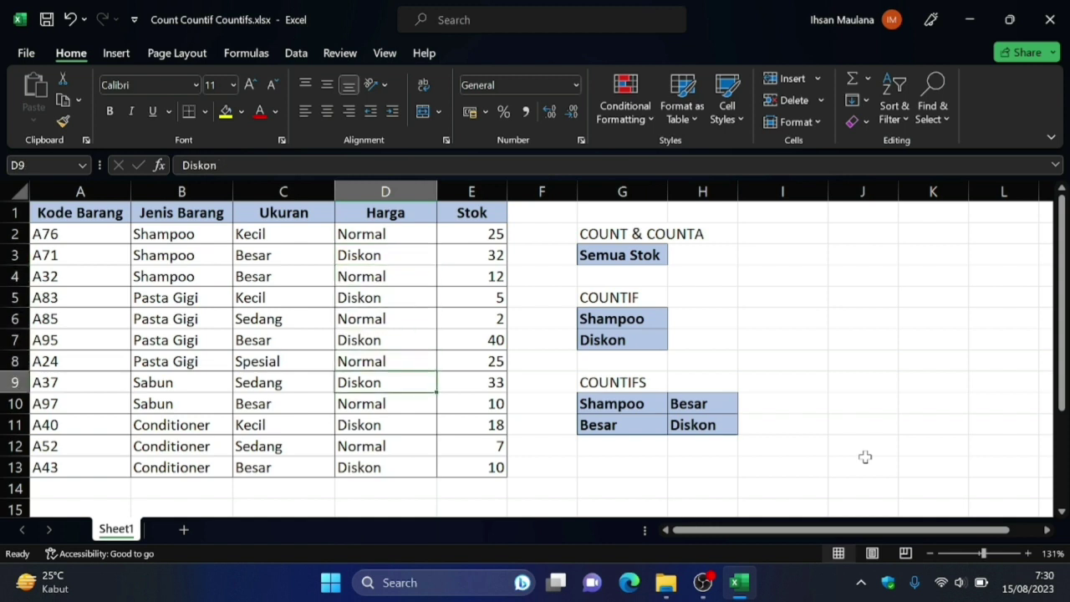
pyautogui.press('Down')
pyautogui.press('Down')
pyautogui.press('Down')
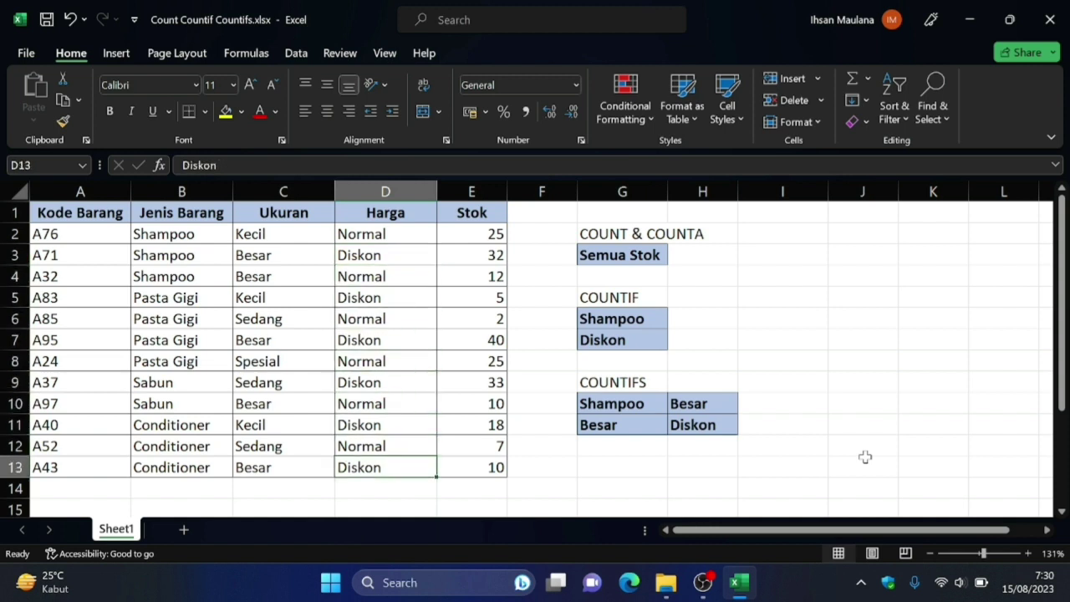
pyautogui.press('Down')
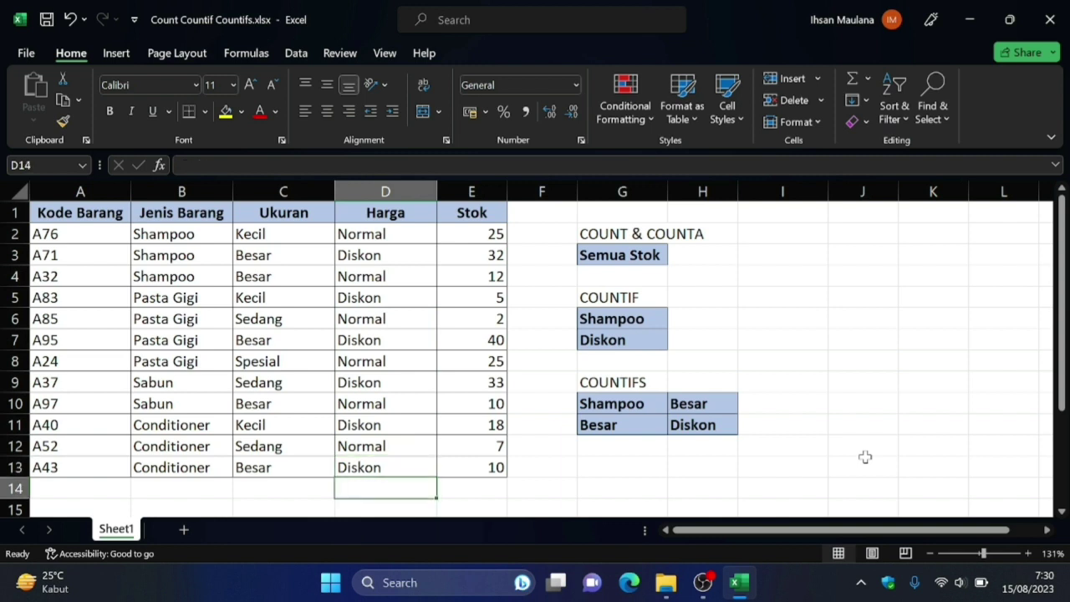
# Examine the stock quantities in the Stok column through to the last table row
pyautogui.press('Up')
pyautogui.press('Up')
pyautogui.press('Up')
pyautogui.press('Up')
pyautogui.press('Right')
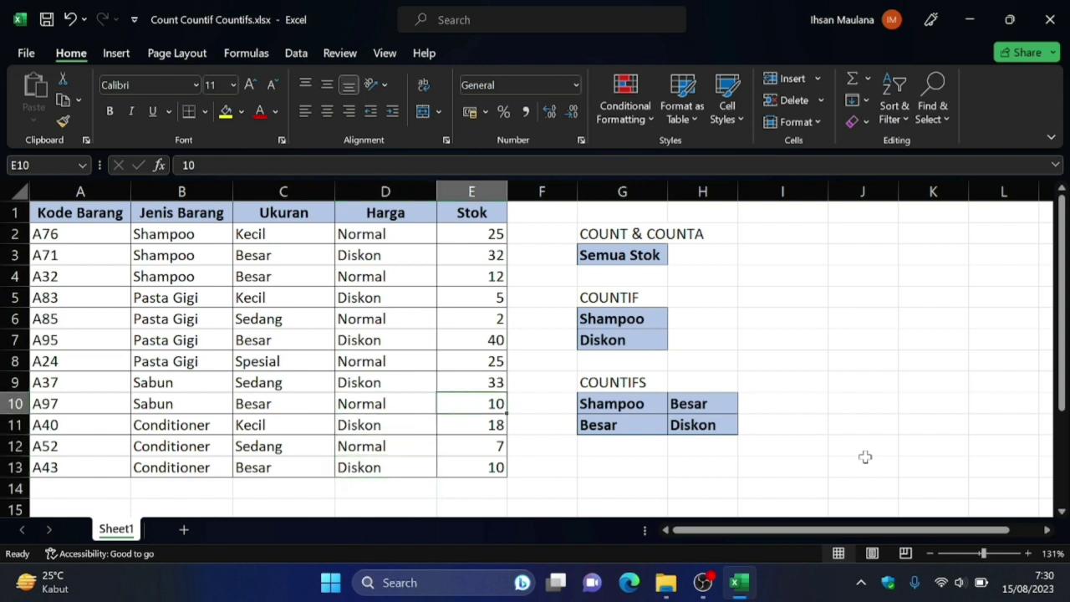
pyautogui.press('Up')
pyautogui.press('Up')
pyautogui.press('Up')
pyautogui.press('Up')
pyautogui.press('Up')
pyautogui.press('Up')
pyautogui.press('Up')
pyautogui.press('Up')
pyautogui.press('Up')
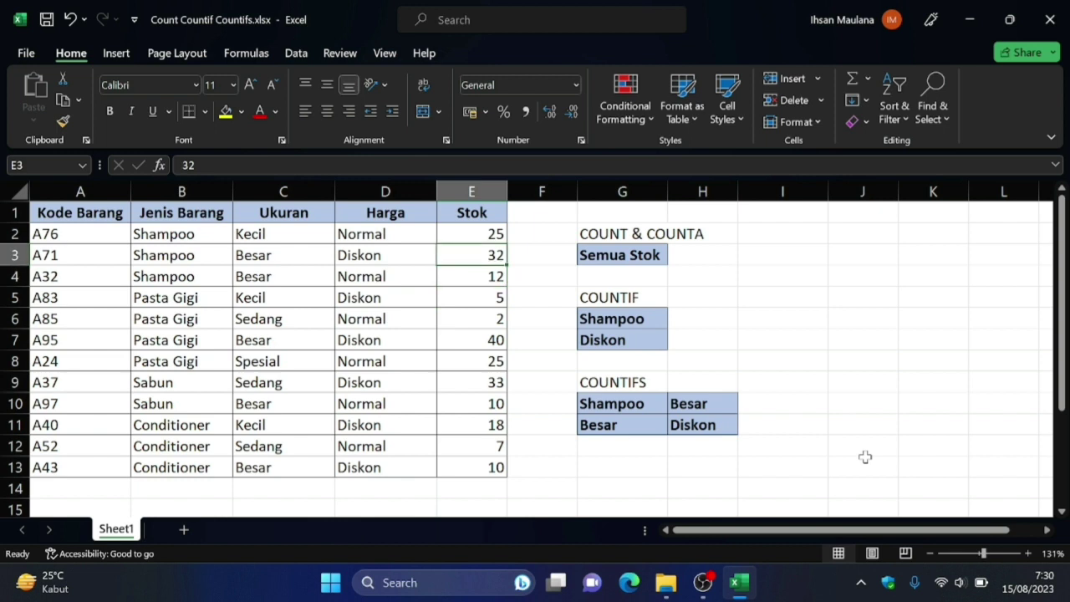
pyautogui.press('Down')
pyautogui.press('Down')
pyautogui.press('Down')
pyautogui.press('Down')
pyautogui.press('Down')
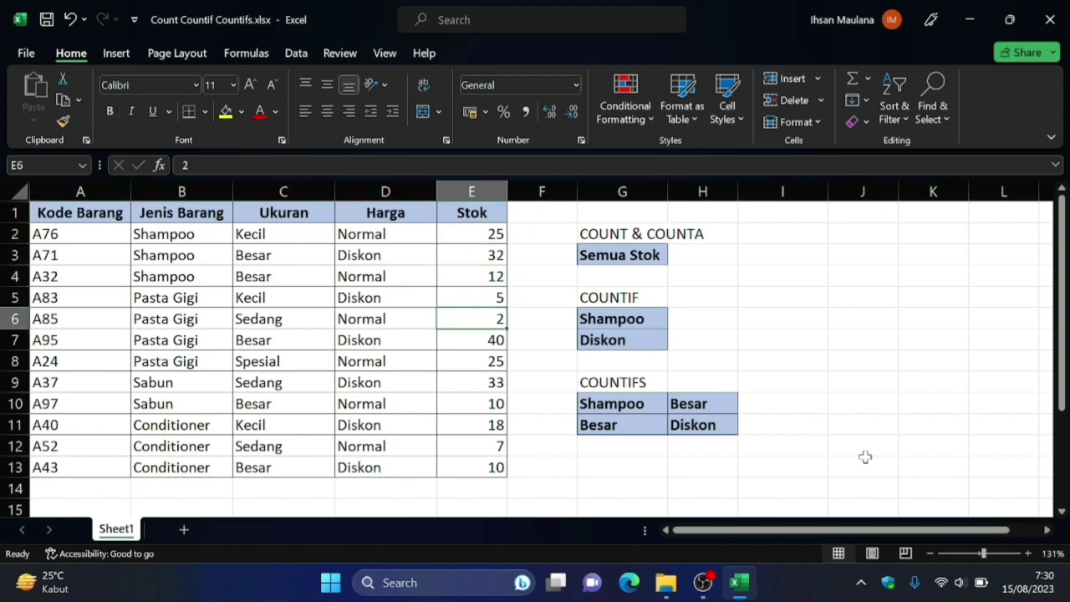
pyautogui.press('Down')
pyautogui.press('Down')
pyautogui.press('Down')
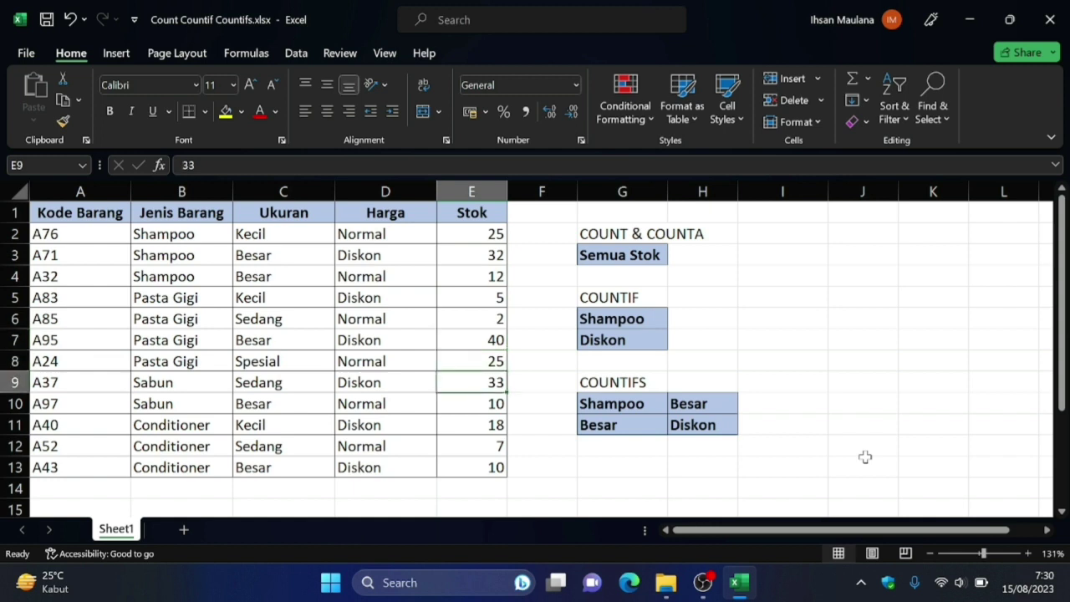
pyautogui.press('Down')
pyautogui.press('Down')
pyautogui.press('Down')
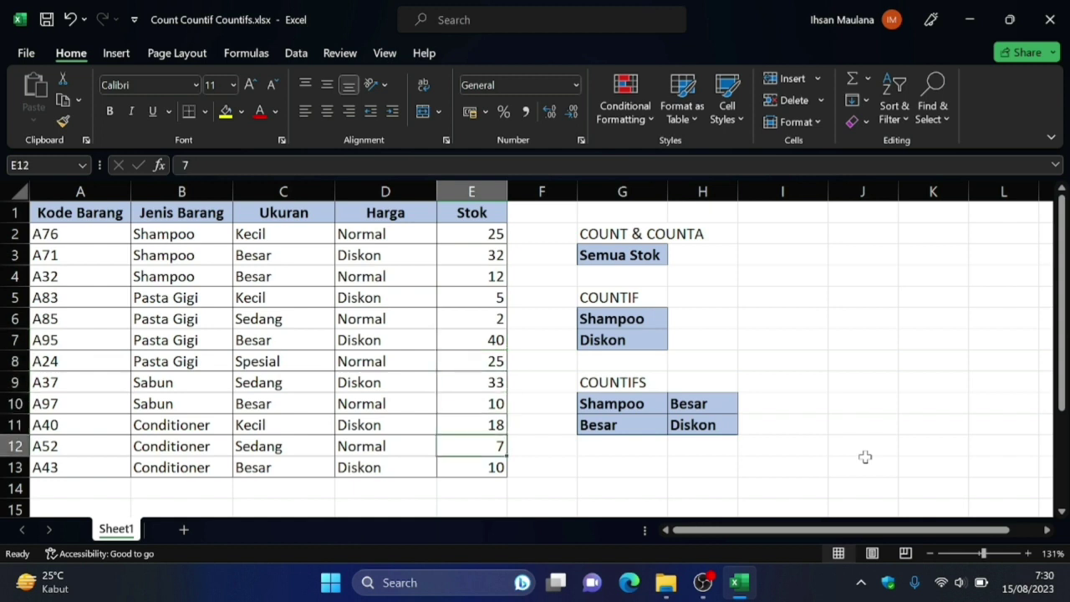
pyautogui.press('Down')
pyautogui.press('Down')
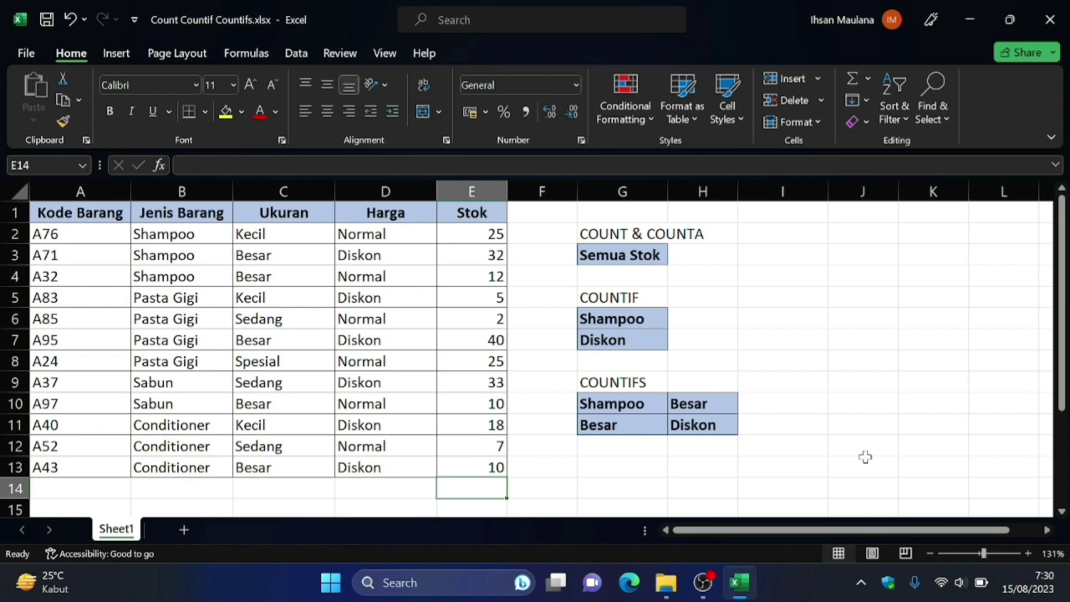
# Examine the COUNT & COUNTA exercise heading, its Semua Stok label and the result cell H3
pyautogui.press('Right')
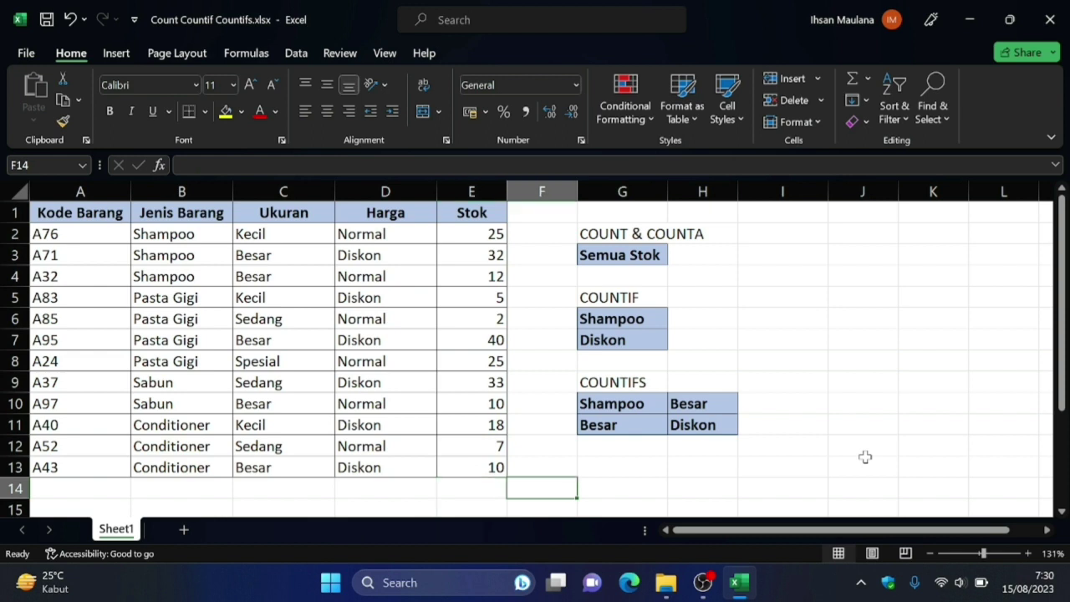
pyautogui.press('Up')
pyautogui.press('Up')
pyautogui.press('Up')
pyautogui.press('Up')
pyautogui.press('Up')
pyautogui.press('Up')
pyautogui.press('Up')
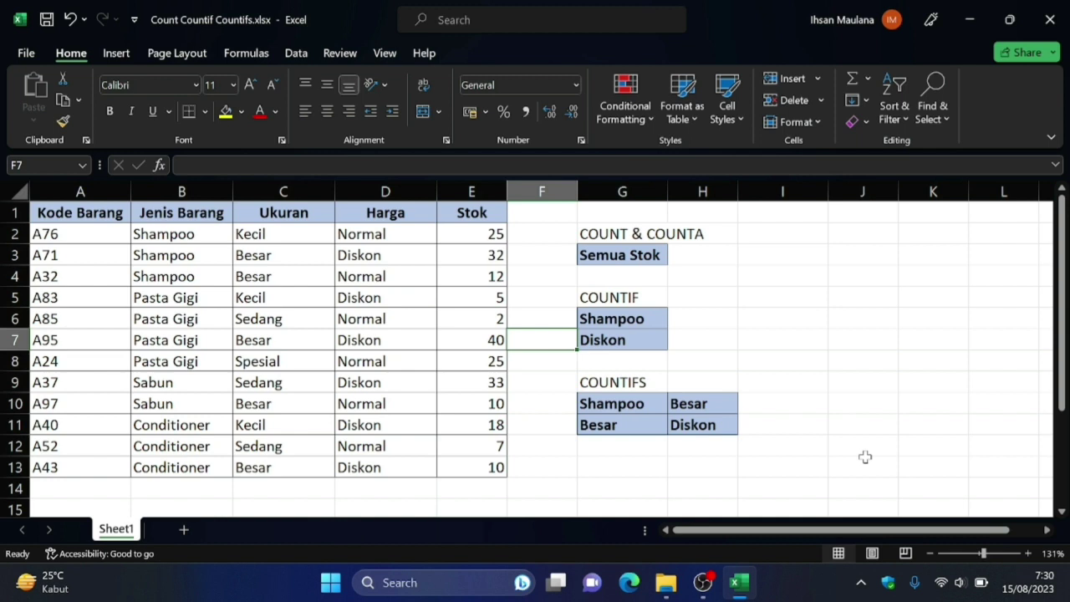
pyautogui.press('Up')
pyautogui.press('Up')
pyautogui.press('Up')
pyautogui.press('Up')
pyautogui.press('Up')
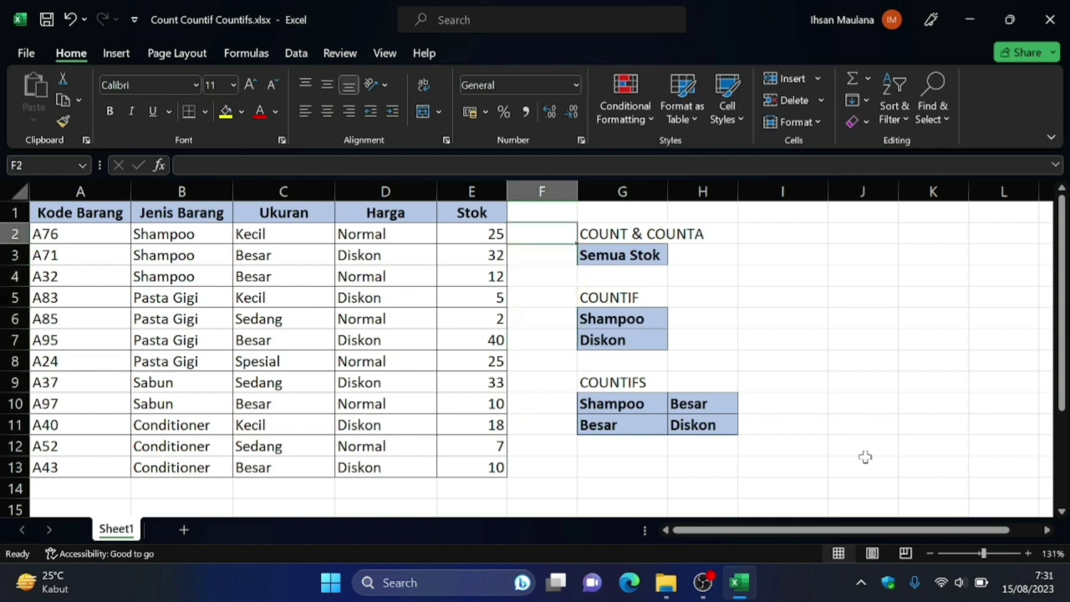
pyautogui.press('Right')
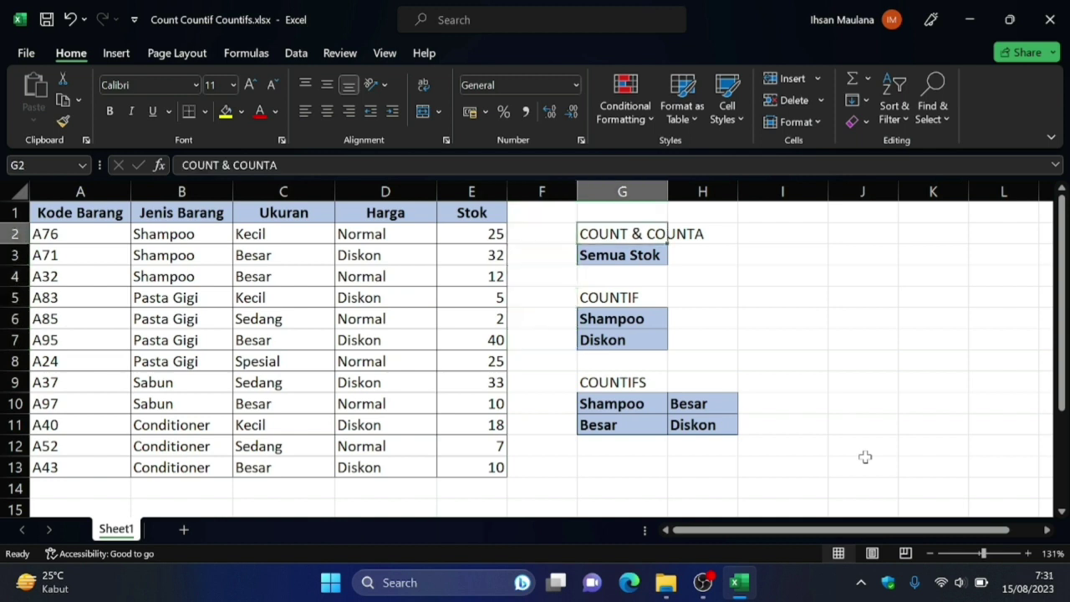
pyautogui.press('Down')
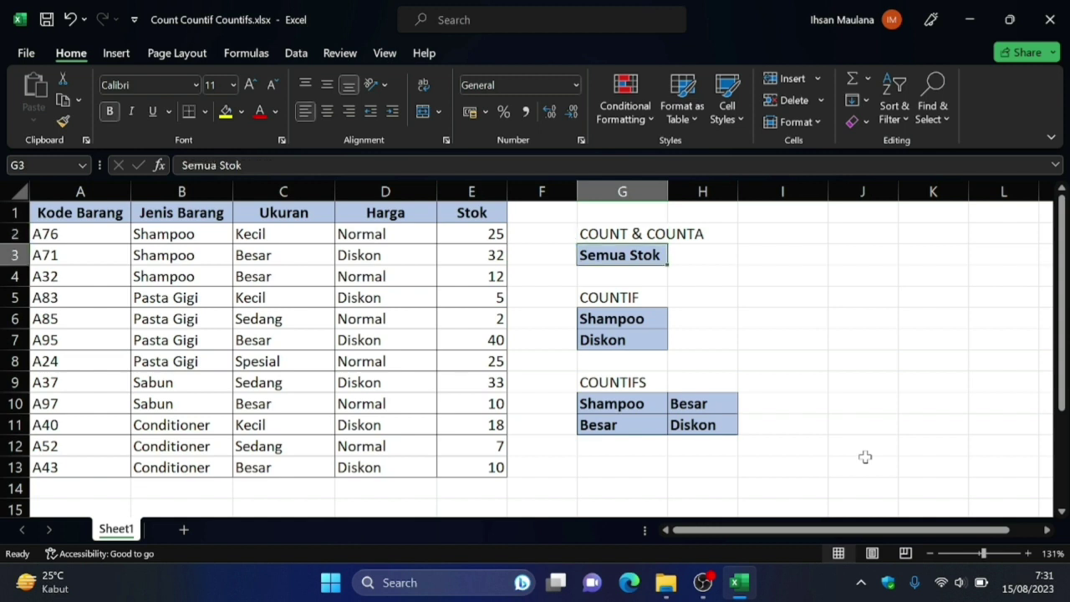
pyautogui.press('Right')
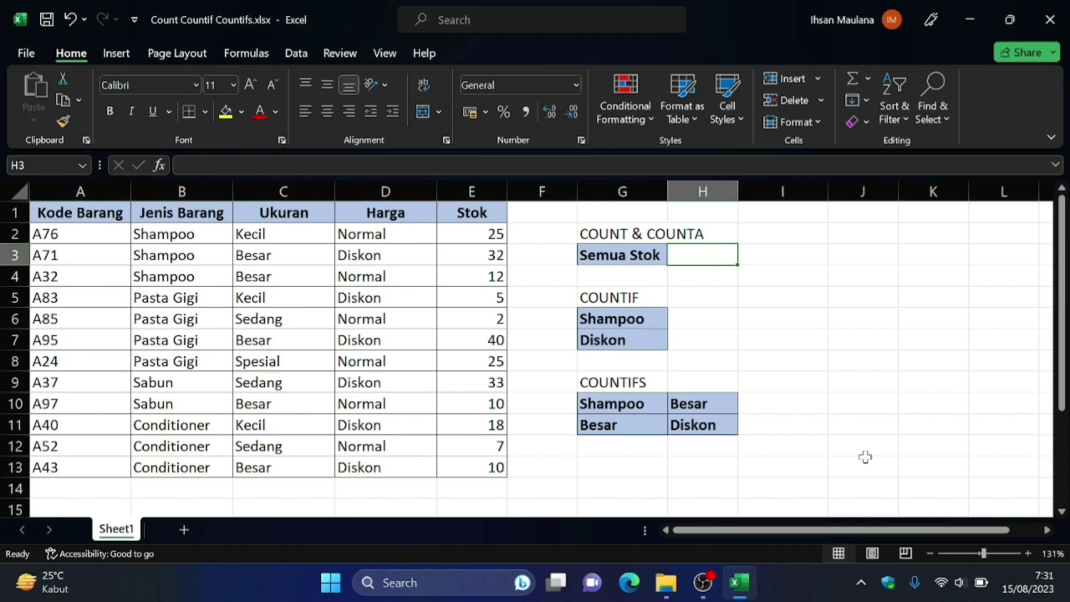
# Examine the first two stock quantities in the Stok column, cells E2 and E3
pyautogui.press('Left')
pyautogui.press('Left')
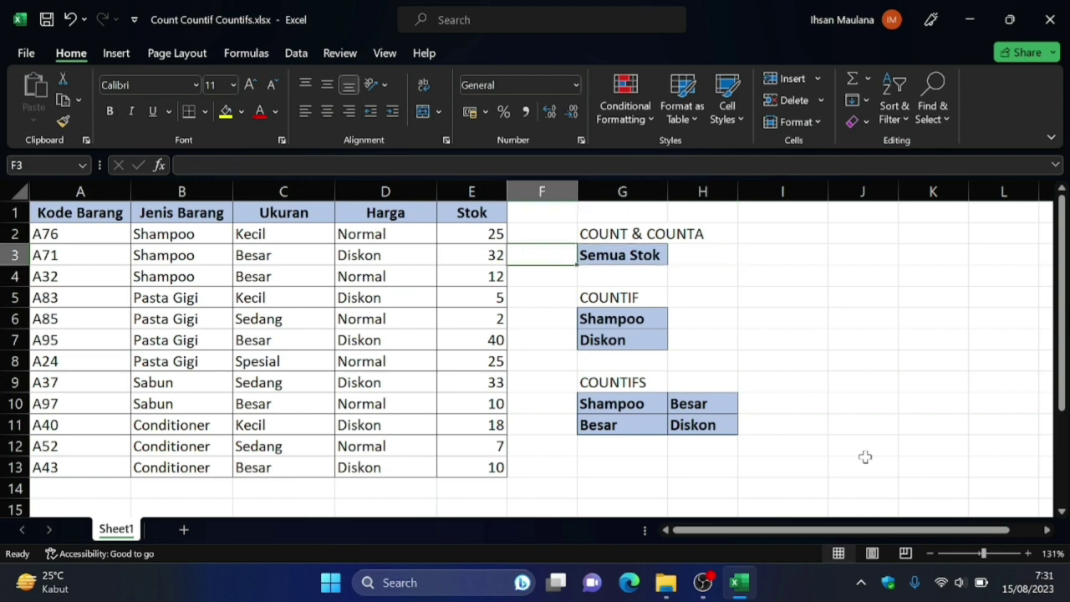
pyautogui.press('Up')
pyautogui.press('Left')
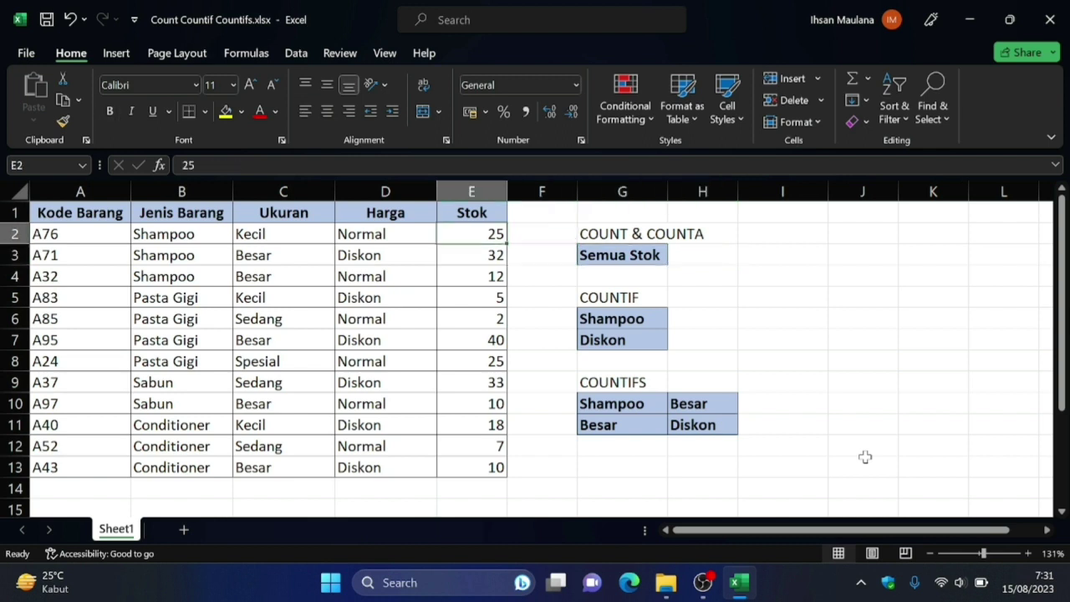
pyautogui.press('Down')
pyautogui.press('Up')
pyautogui.press('Down')
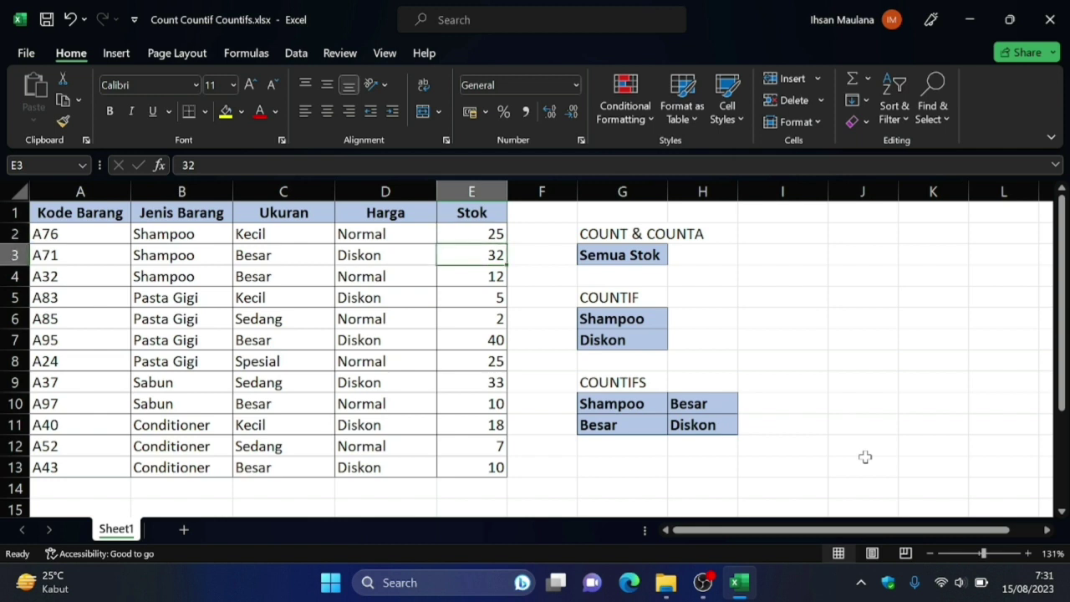
pyautogui.press('Up')
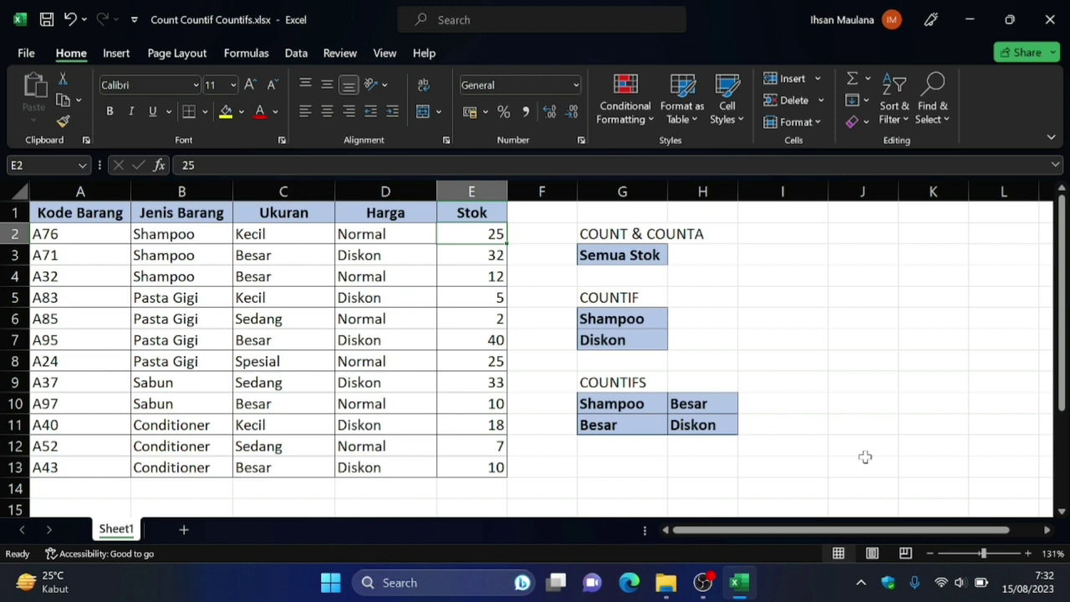
pyautogui.press('Down')
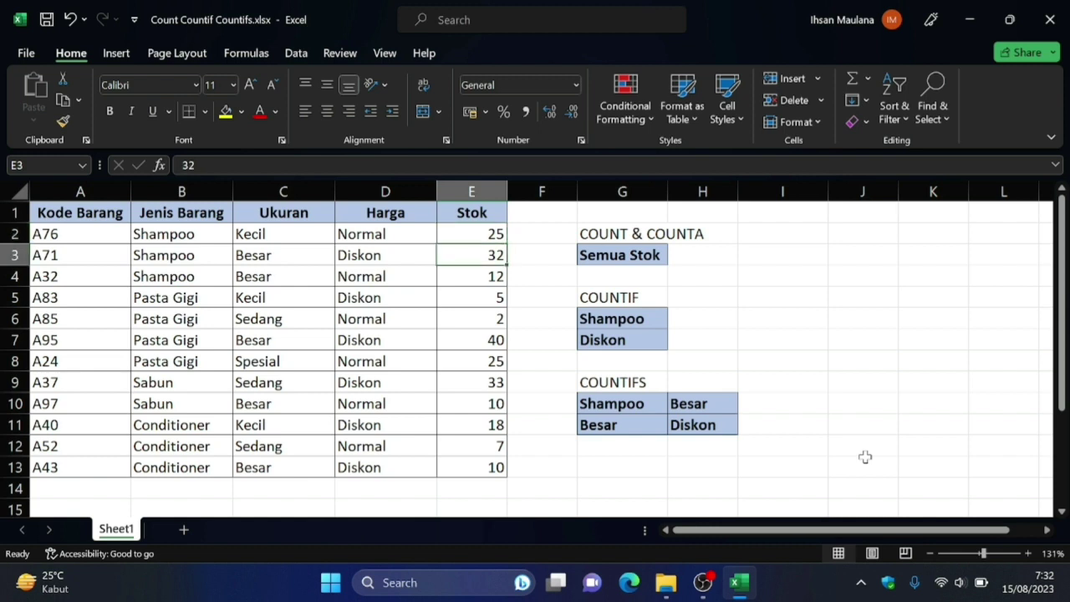
pyautogui.press('Up')
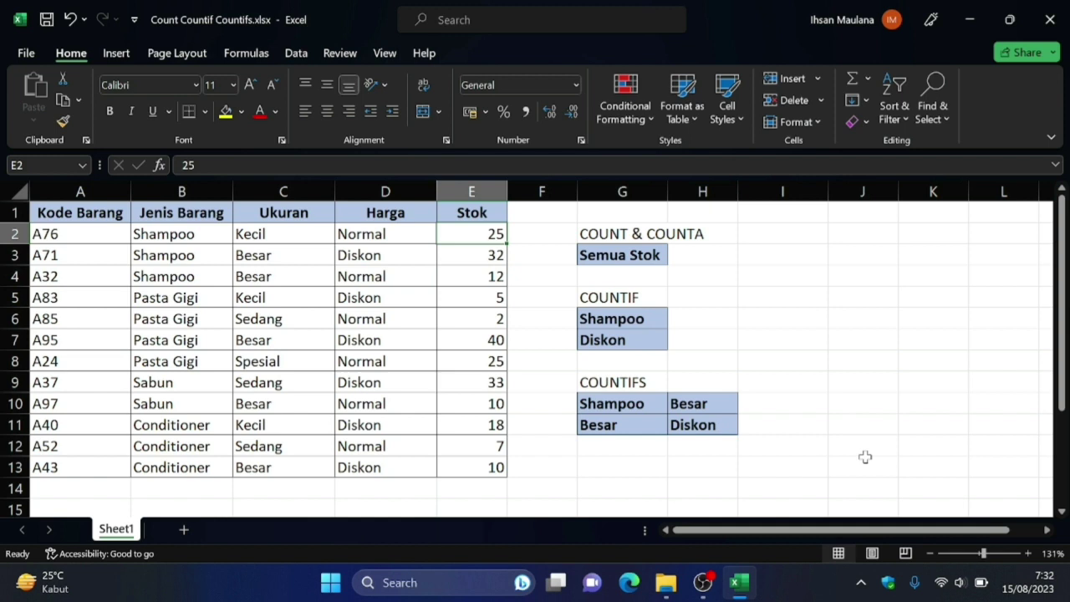
# Examine the full Stok range from the header down to row 13
pyautogui.press('Right')
pyautogui.press('Left')
pyautogui.press('Up')
pyautogui.press('Down')
pyautogui.press('Down')
pyautogui.press('Down')
pyautogui.press('Down')
pyautogui.press('Down')
pyautogui.press('Down')
pyautogui.press('Down')
pyautogui.press('Down')
pyautogui.press('Down')
pyautogui.press('Down')
pyautogui.press('Down')
pyautogui.press('Down')
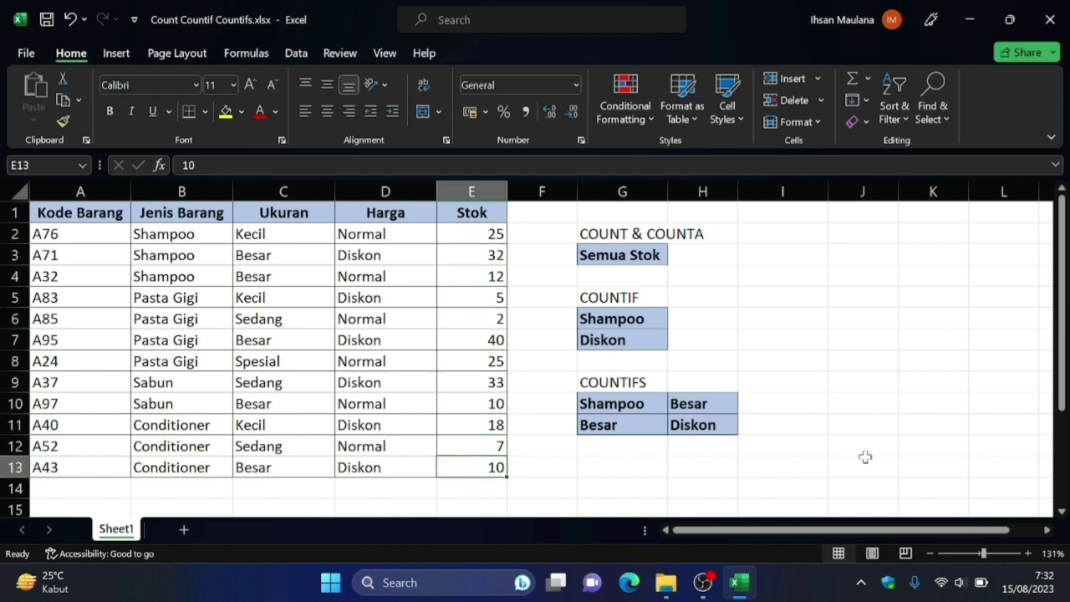
pyautogui.press('Down')
pyautogui.press('Up')
pyautogui.press('Up')
pyautogui.press('Up')
pyautogui.press('Up')
# Enter =COUNT(E2:E13) in H3 beside Semua Stok to count the numeric stock entries
pyautogui.press('Right')
pyautogui.press('Up')
pyautogui.press('Up')
pyautogui.press('Up')
pyautogui.press('Up')
pyautogui.press('Up')
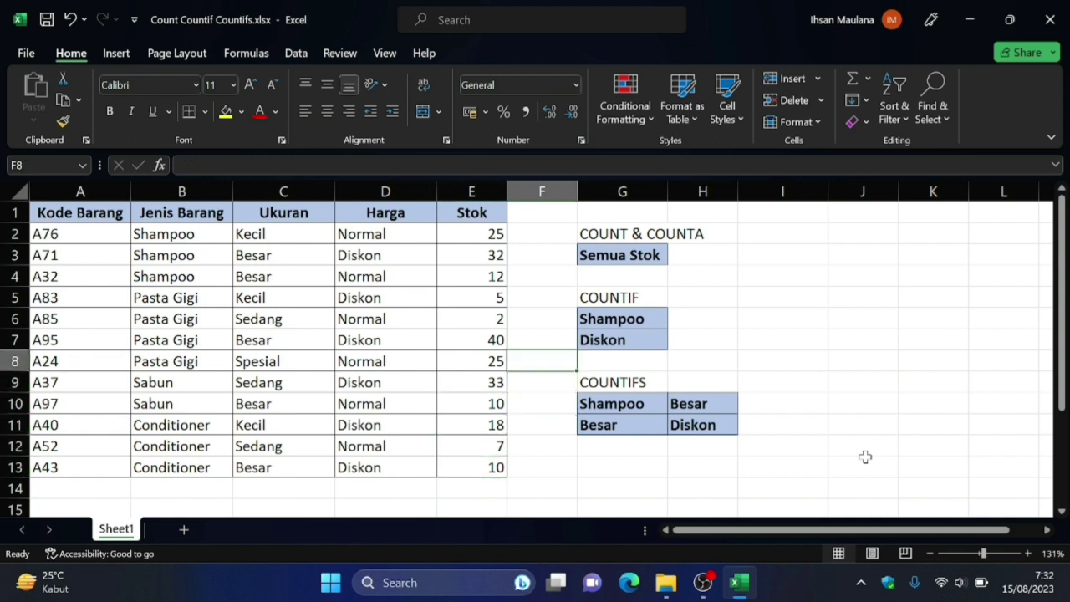
pyautogui.press('Right')
pyautogui.press('Up')
pyautogui.press('Up')
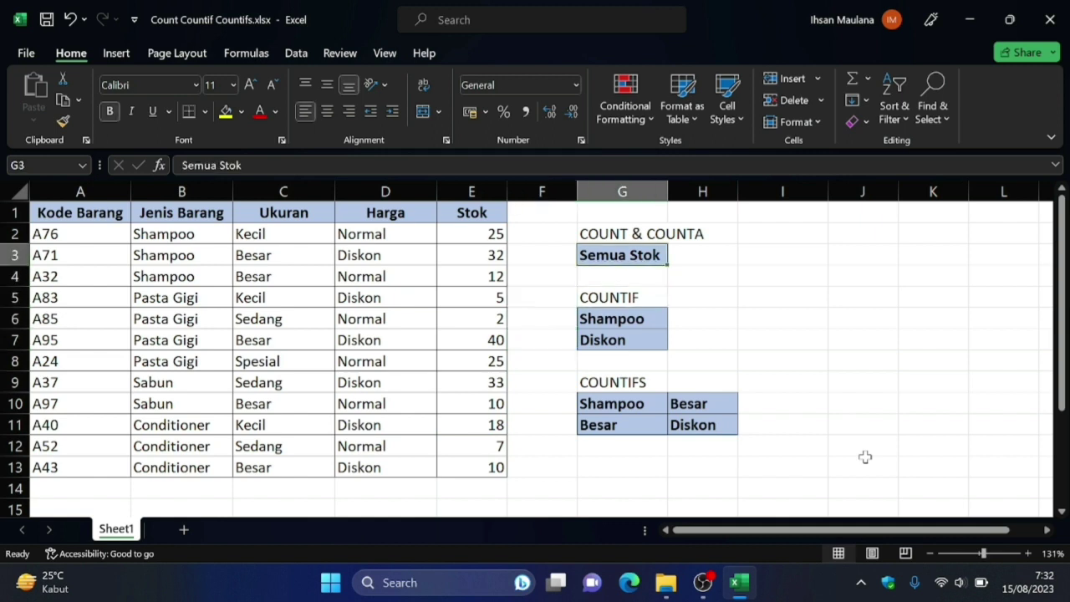
pyautogui.press('Right')
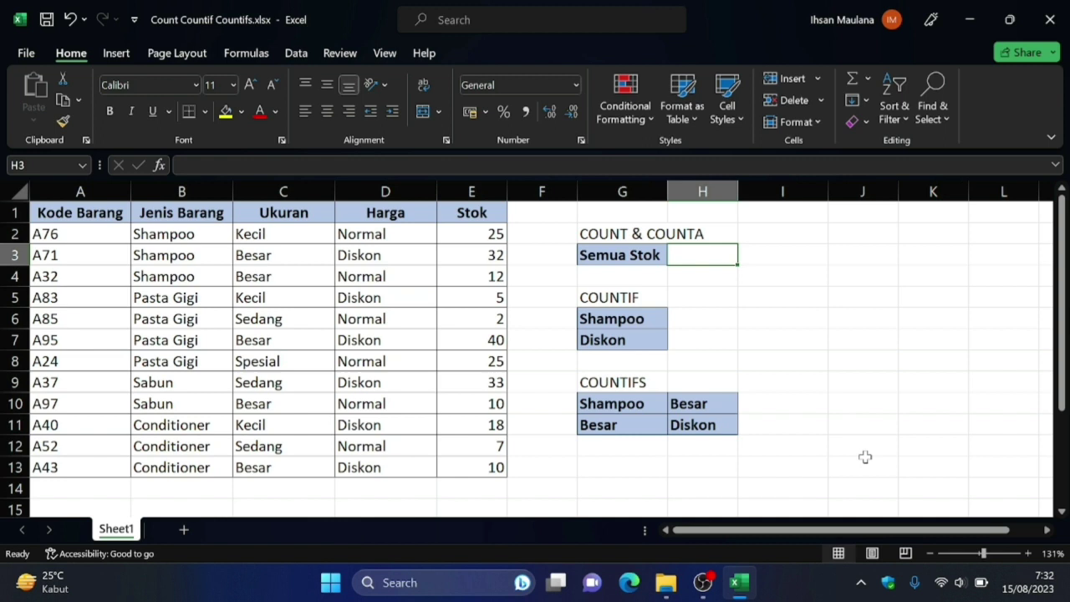
pyautogui.write('=')
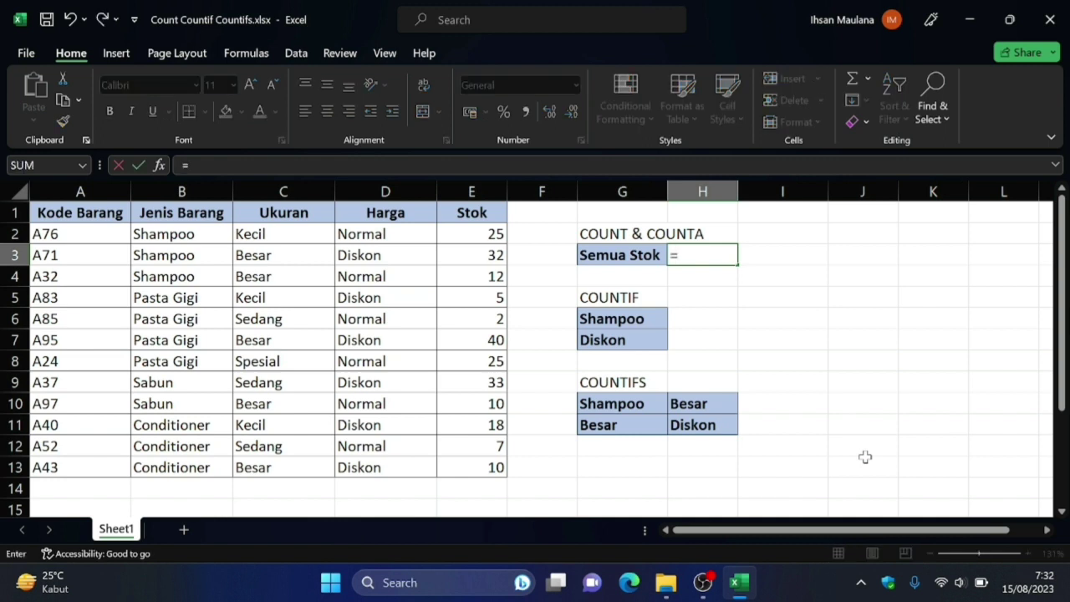
pyautogui.write('count')
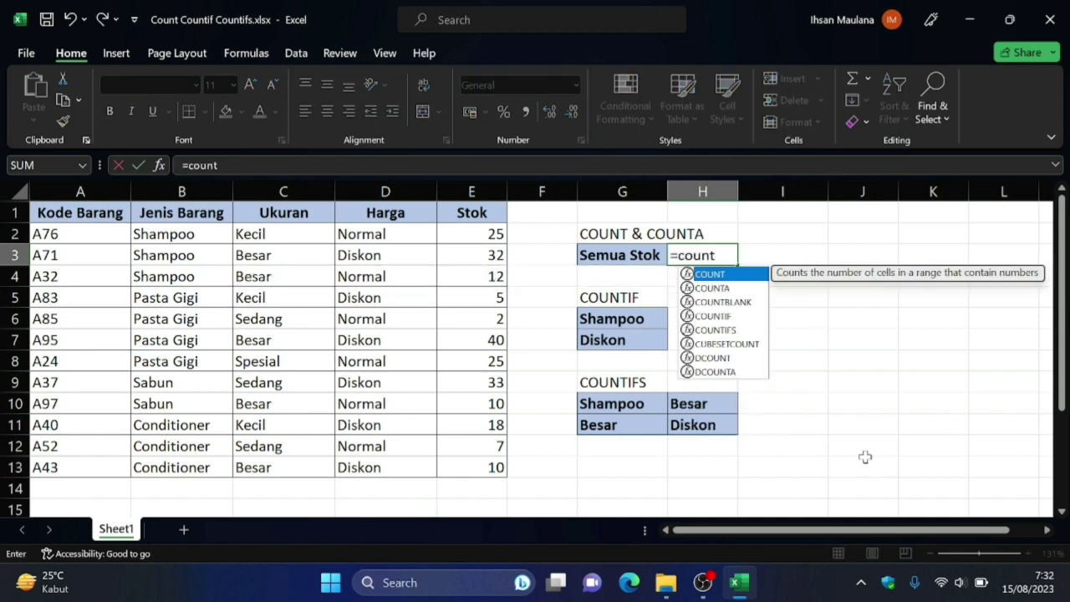
pyautogui.write('(')
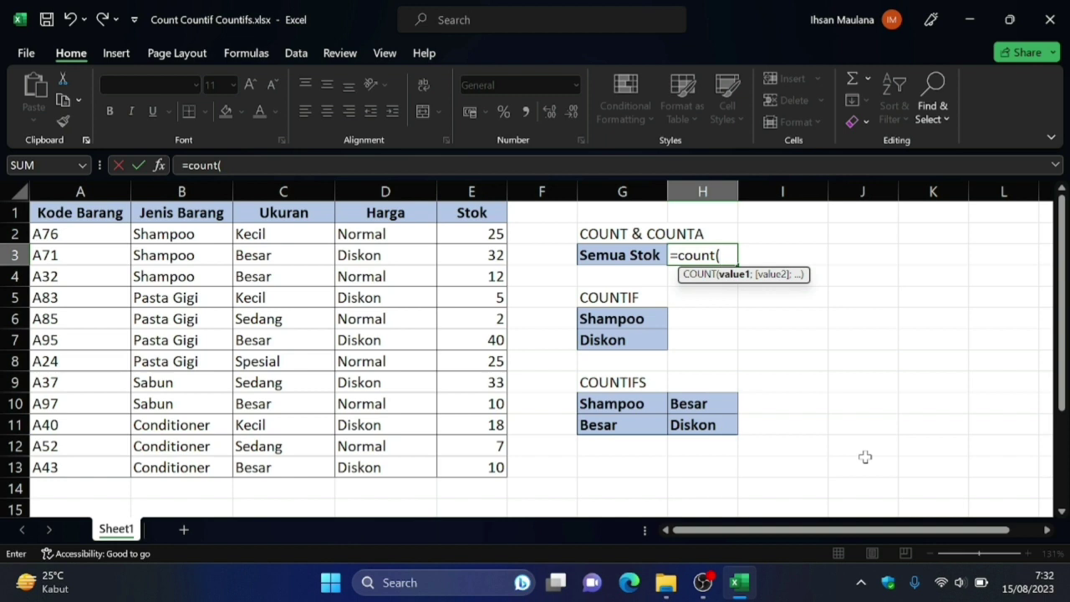
pyautogui.write('e2:')
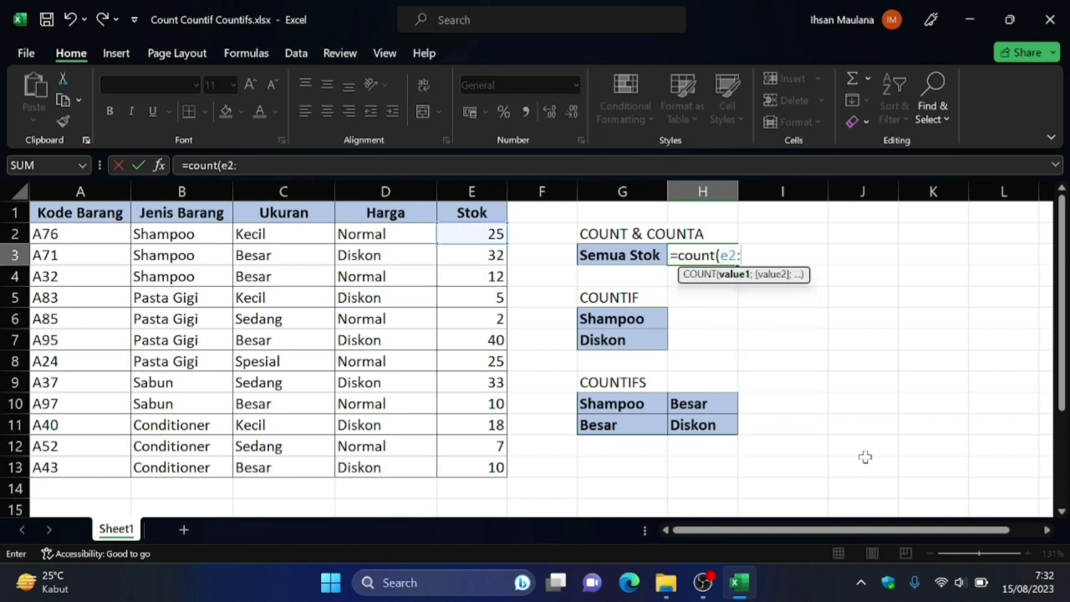
pyautogui.write('e1')
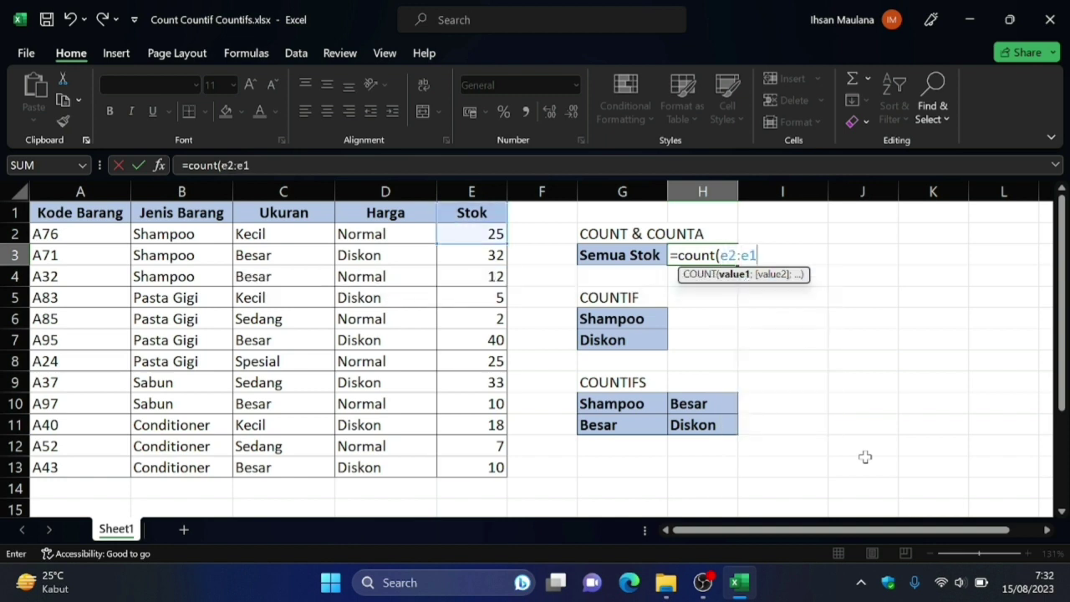
pyautogui.write('3)')
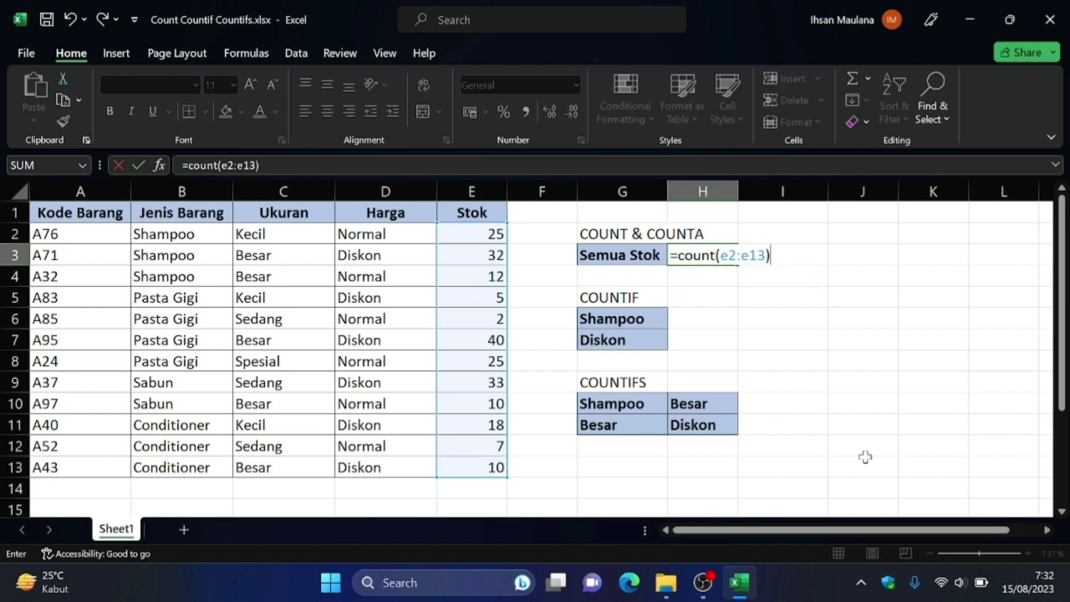
pyautogui.press('Return')
pyautogui.press('Up')
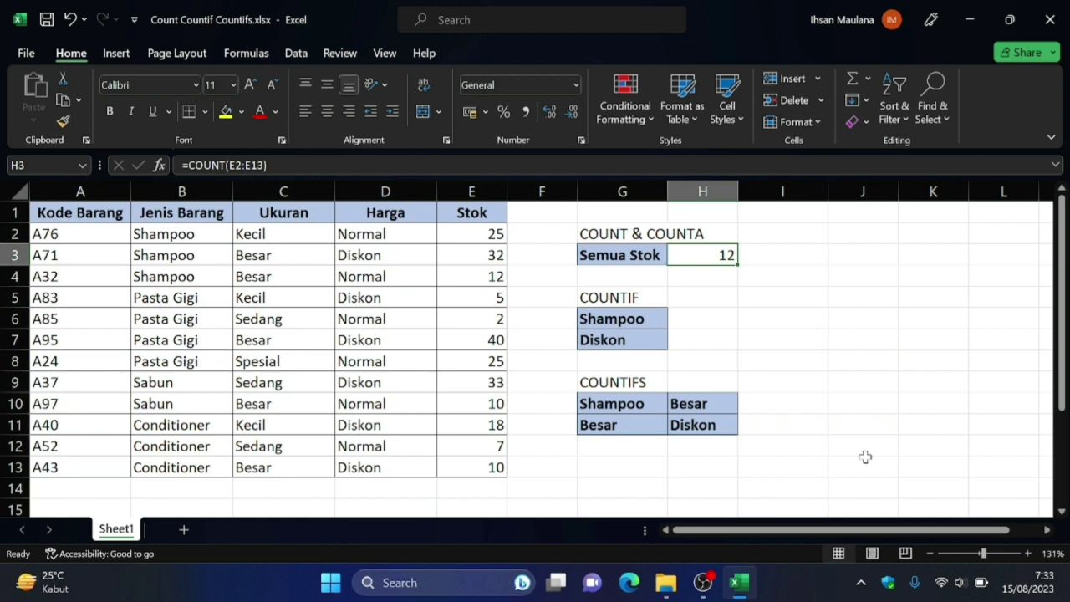
# Examine the Harga column's header and its first text entry in D2
pyautogui.press('Left')
pyautogui.press('Left')
pyautogui.press('Left')
pyautogui.press('Left')
pyautogui.press('Up')
pyautogui.press('Up')
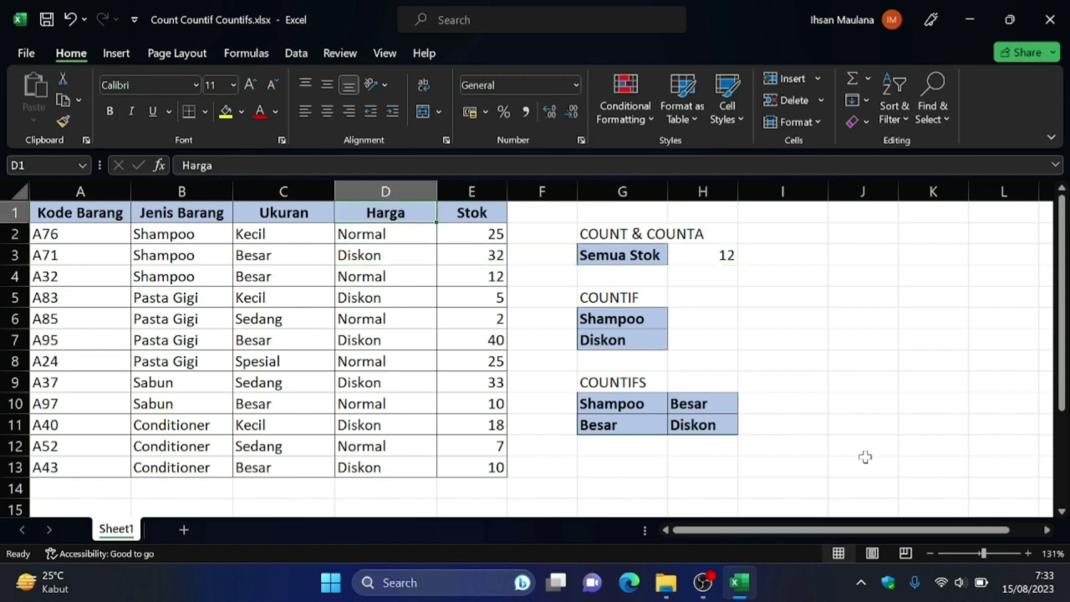
pyautogui.press('Down')
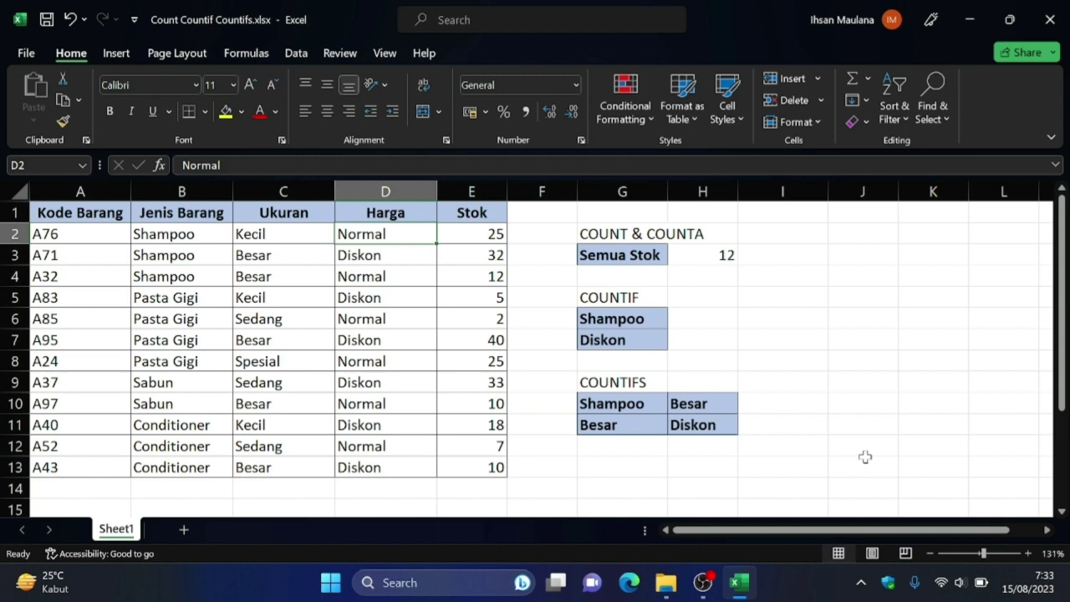
# Change the formula in H3 to =COUNT(D2:D13) so that it refers to the Harga column
pyautogui.press('Right')
pyautogui.press('Right')
pyautogui.press('Right')
pyautogui.press('Down')
pyautogui.press('Right')
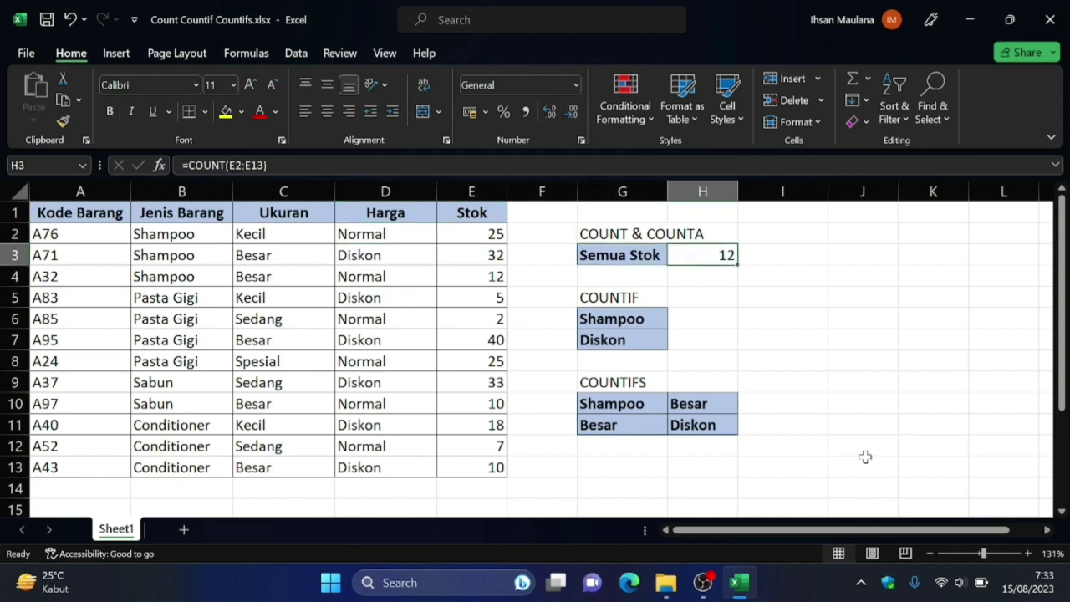
pyautogui.press('F2')
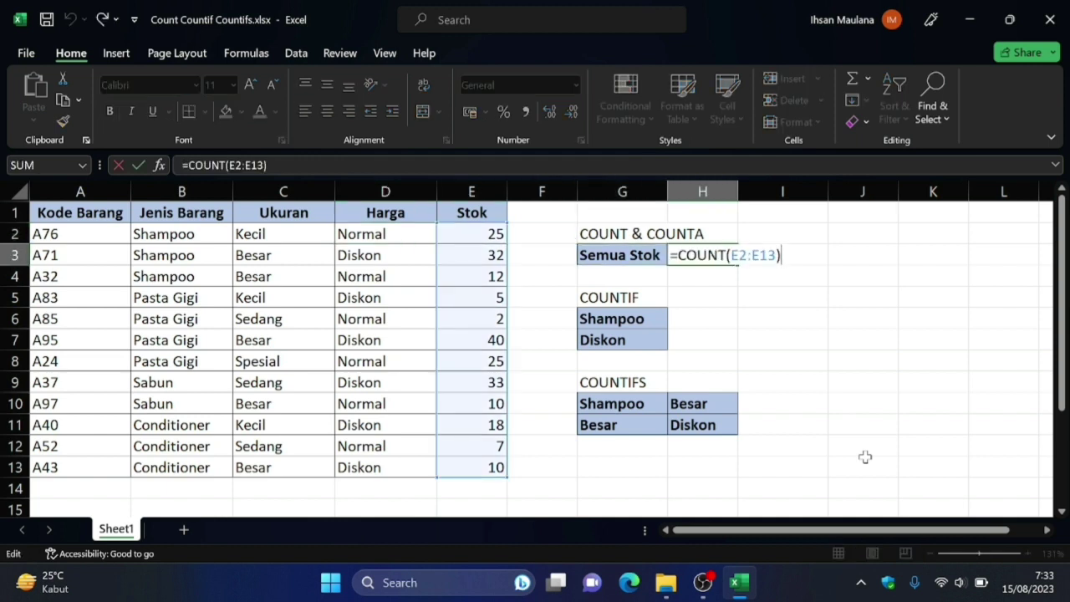
pyautogui.press('Left')
pyautogui.press('Left')
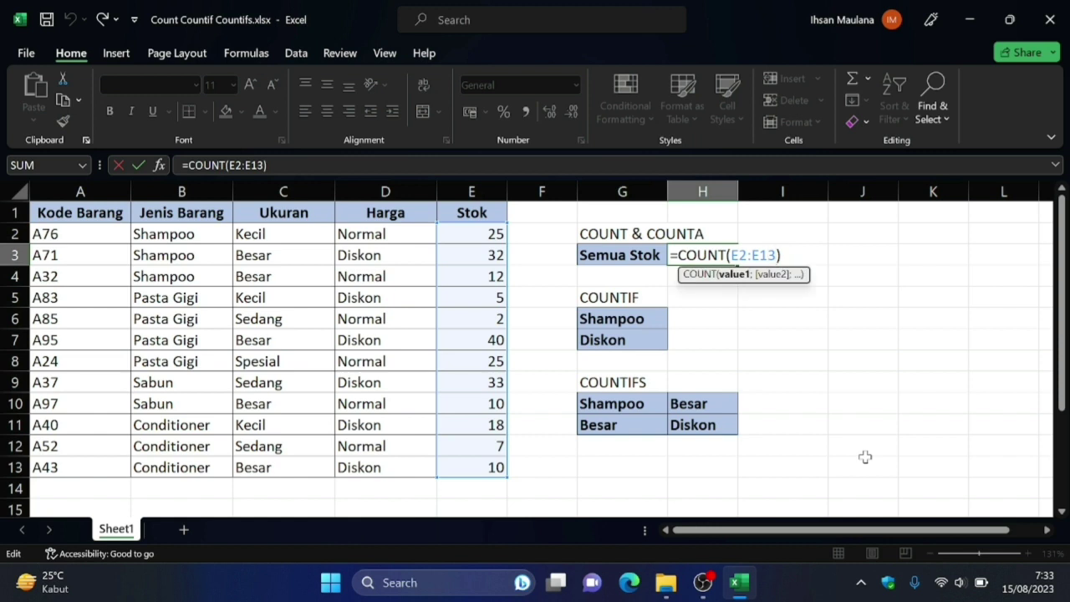
pyautogui.press('Left')
pyautogui.press('BackSpace')
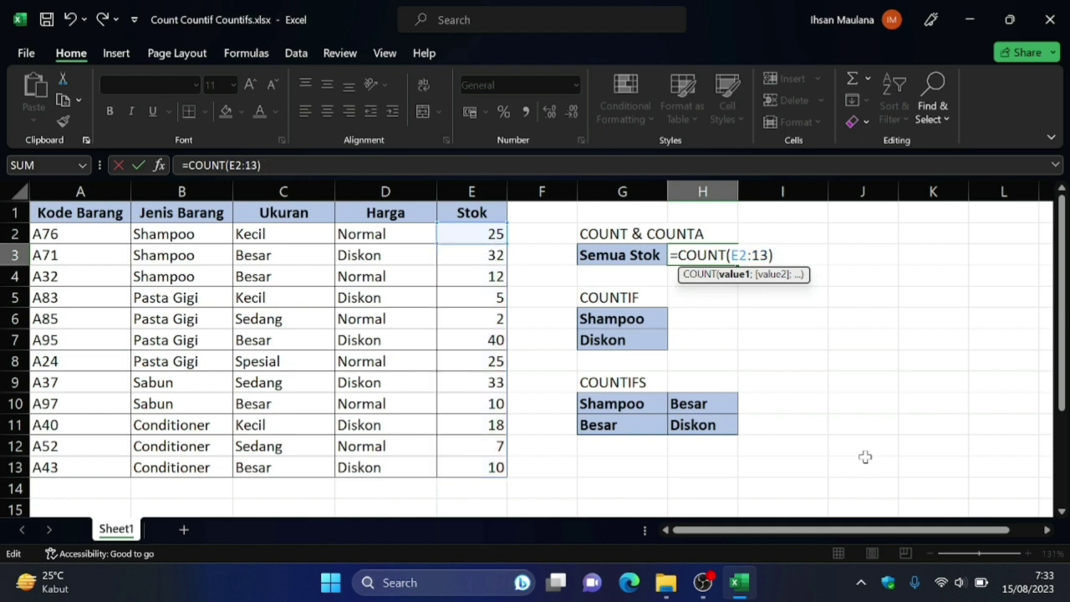
pyautogui.write('d')
pyautogui.press('Left')
pyautogui.press('Left')
pyautogui.press('Left')
pyautogui.press('Left')
pyautogui.press('Left')
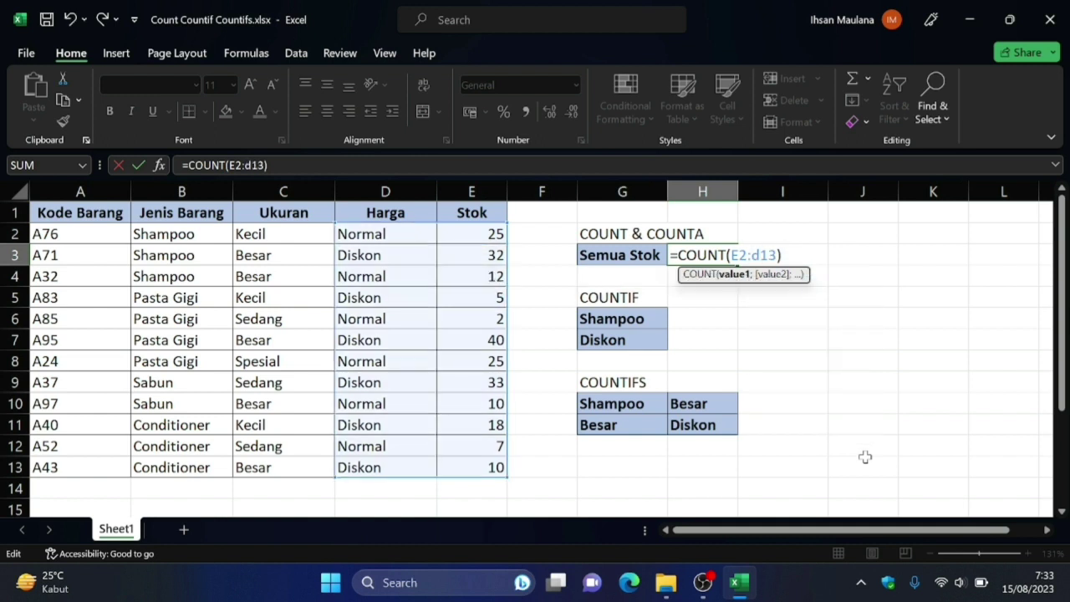
pyautogui.press('Right')
pyautogui.press('Right')
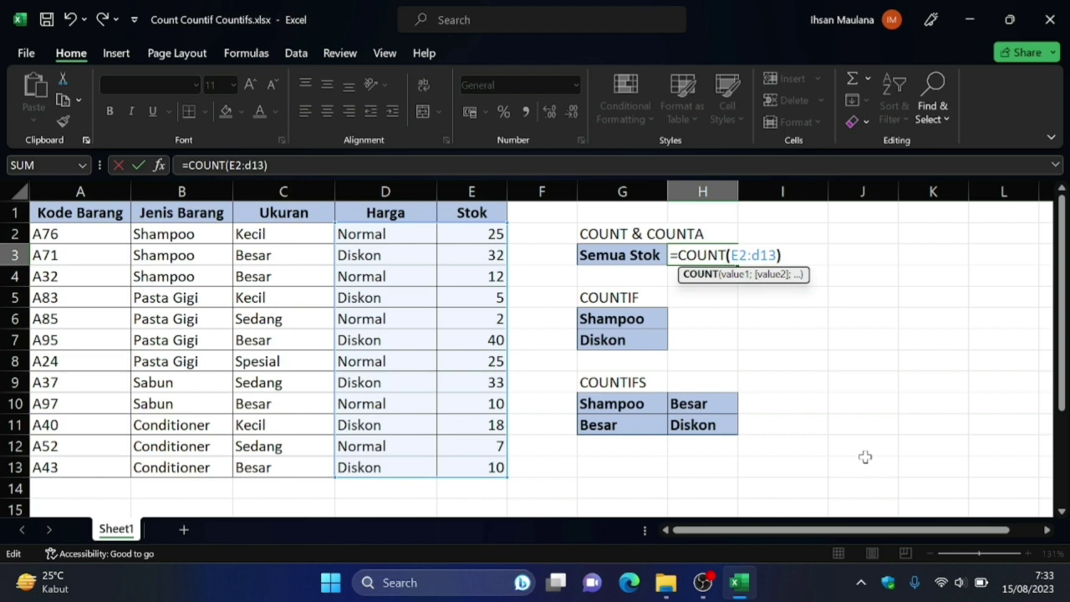
pyautogui.press('BackSpace')
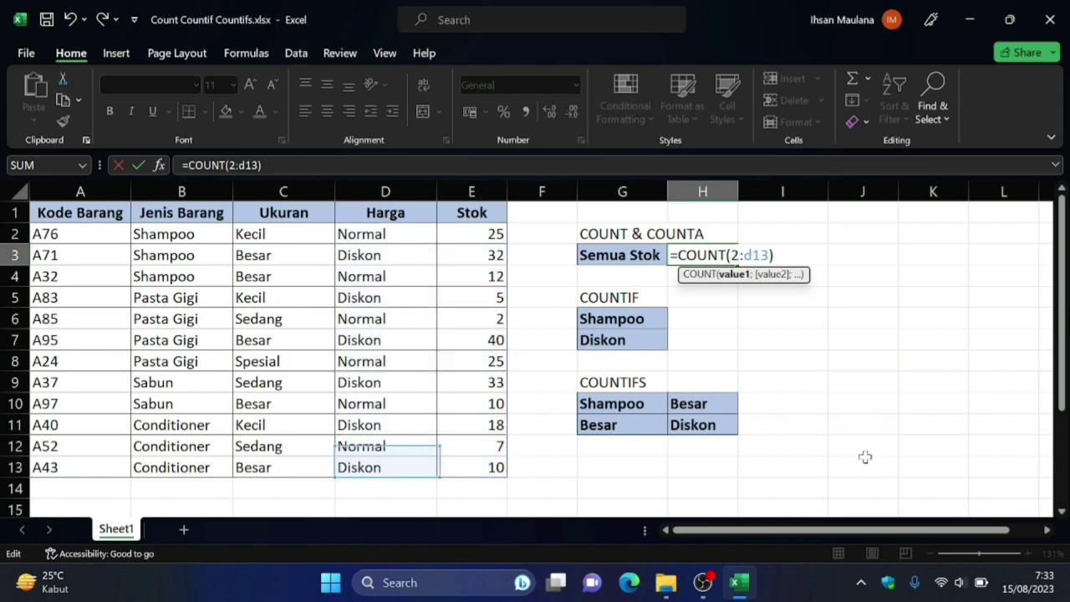
pyautogui.write('d')
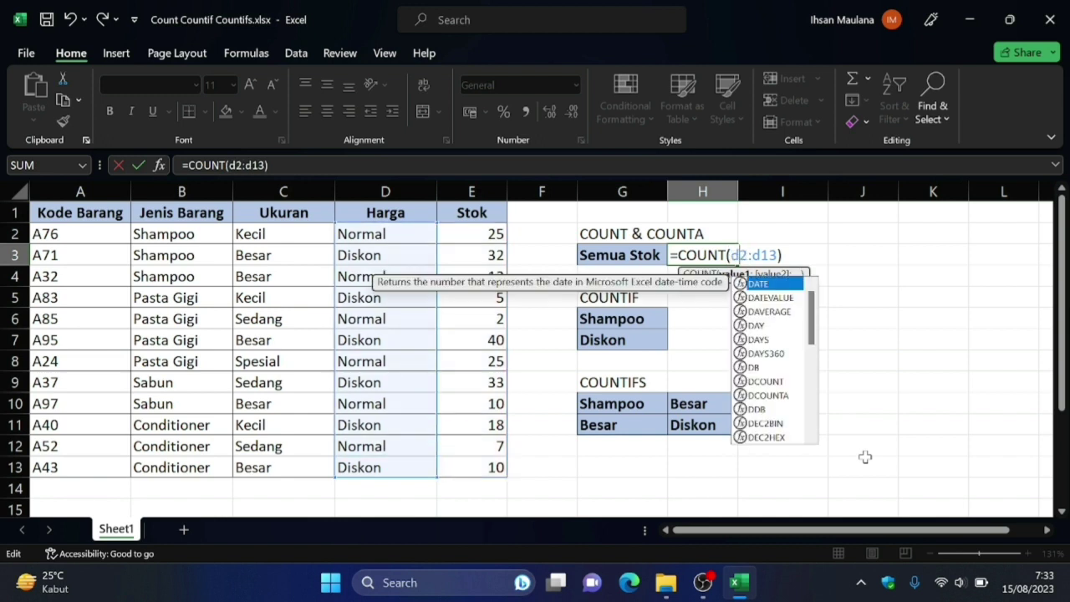
pyautogui.press('Return')
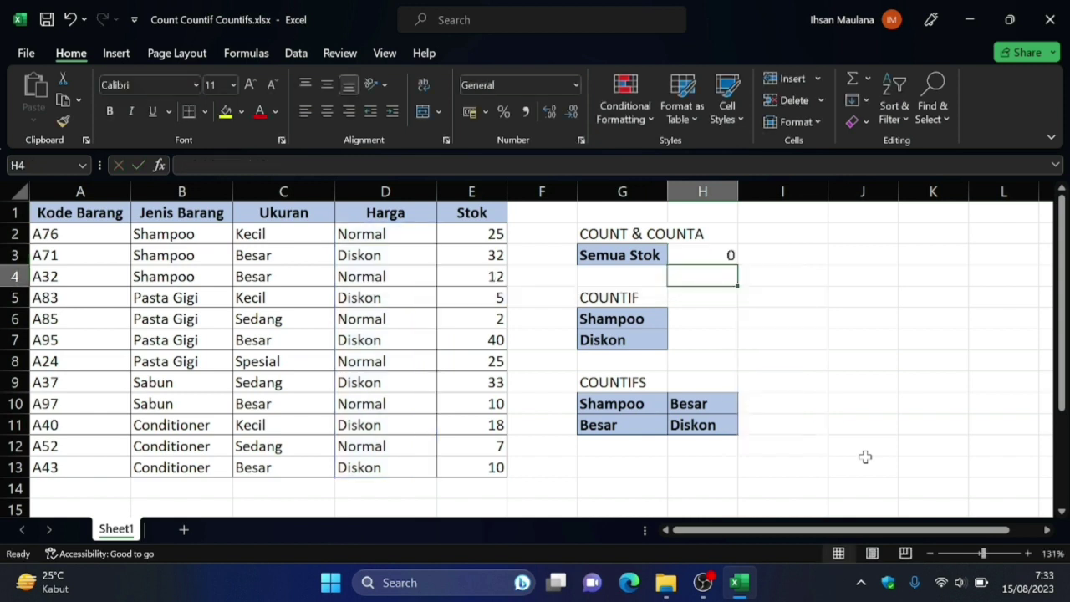
pyautogui.press('Up')
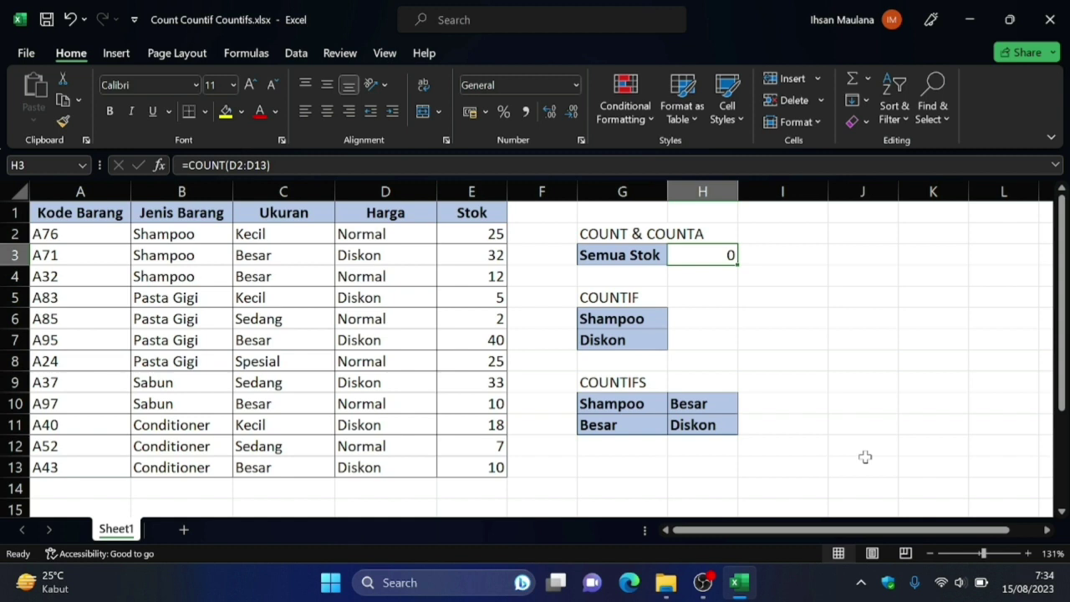
# Change the function in H3 from COUNT to COUNTA, making the formula =COUNTA(D2:D13)
pyautogui.press('F2')
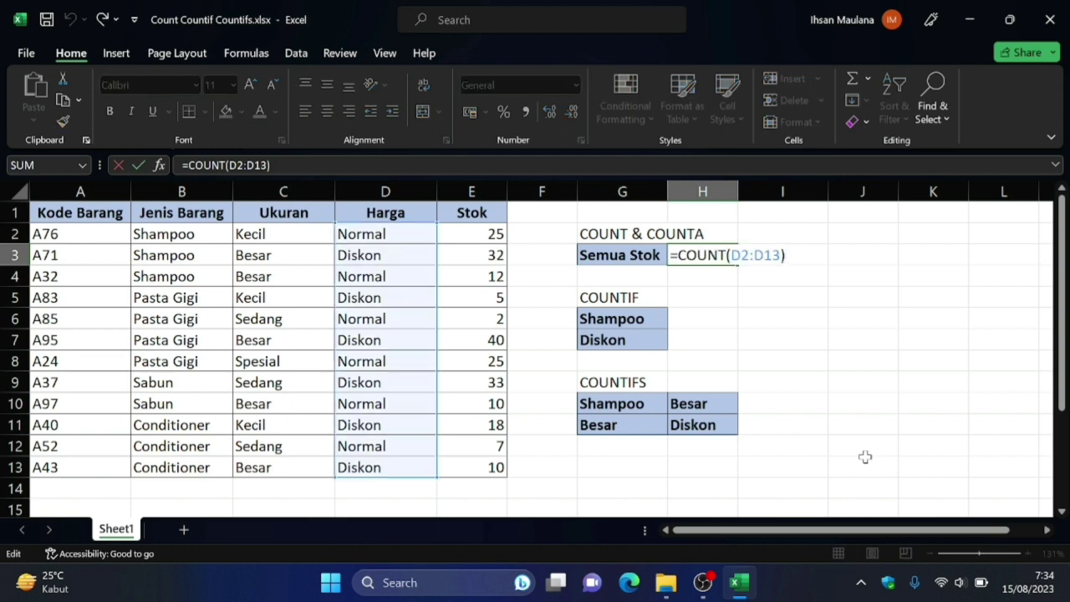
pyautogui.press('Right')
pyautogui.press('Right')
pyautogui.press('Right')
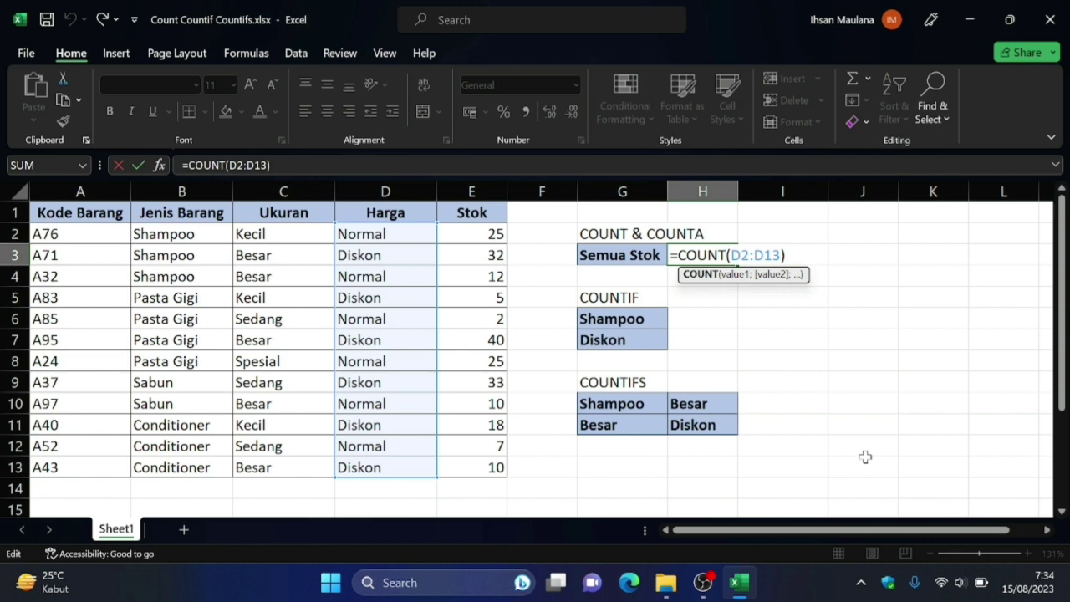
pyautogui.write('a')
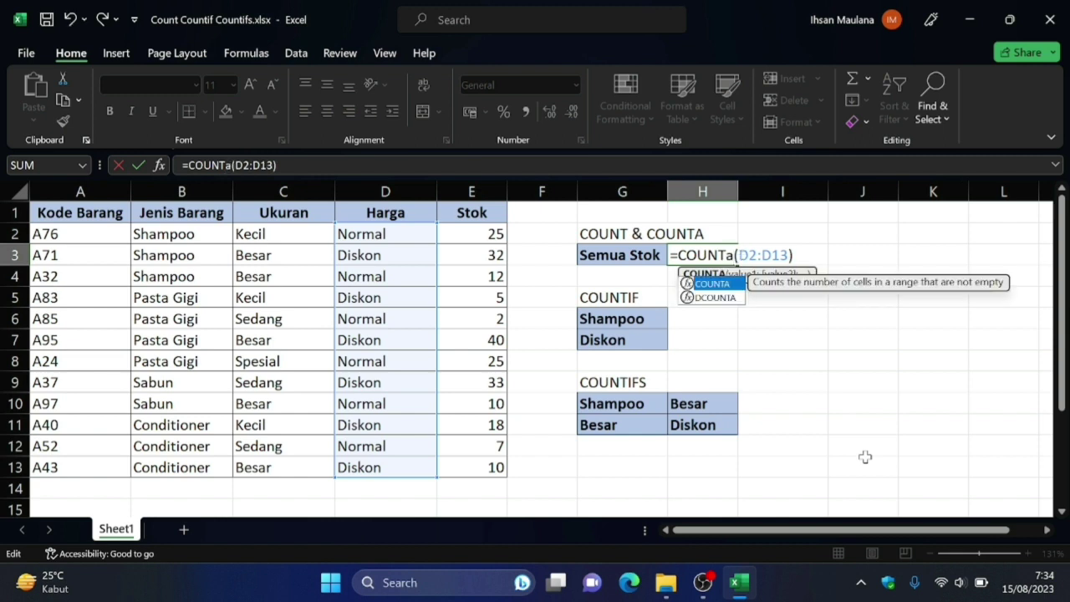
pyautogui.press('Return')
pyautogui.press('Up')
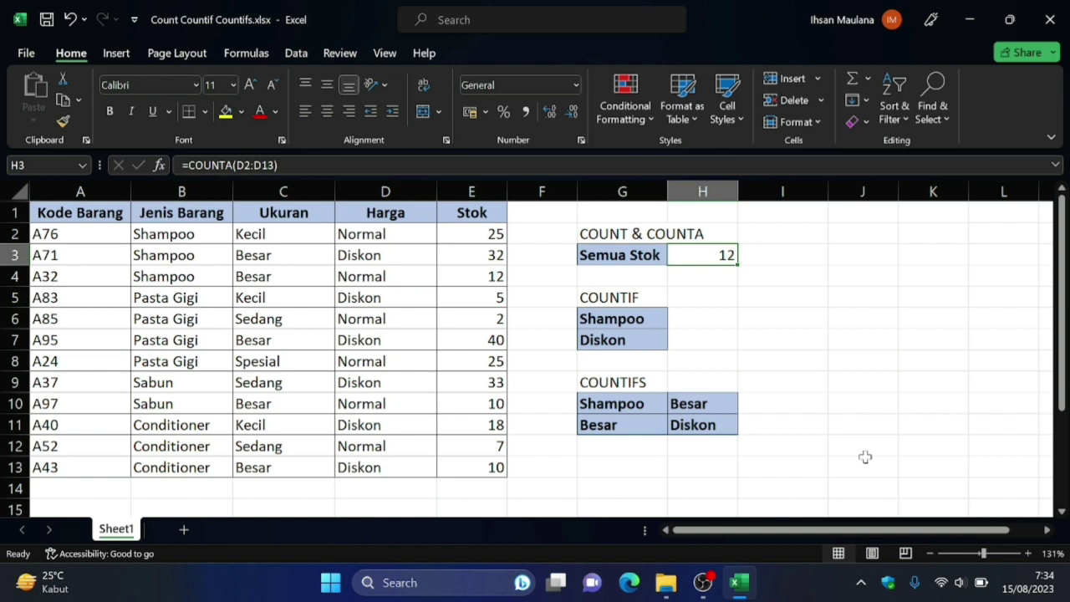
# Examine the Shampoo and Diskon criteria under COUNTIF and the Jenis Barang column's header and first entry
pyautogui.press('Left')
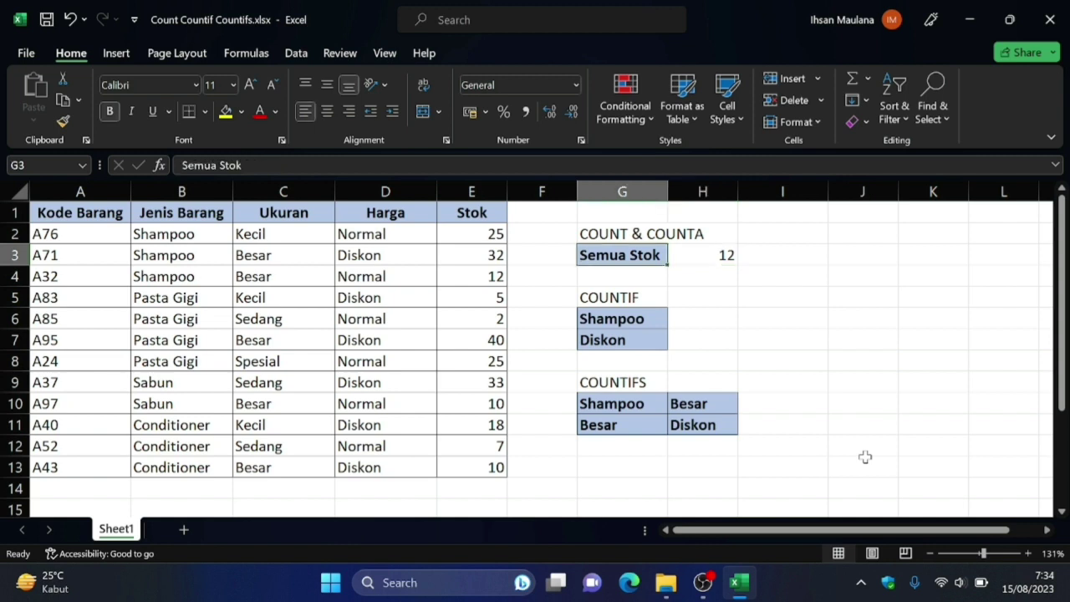
pyautogui.press('Down')
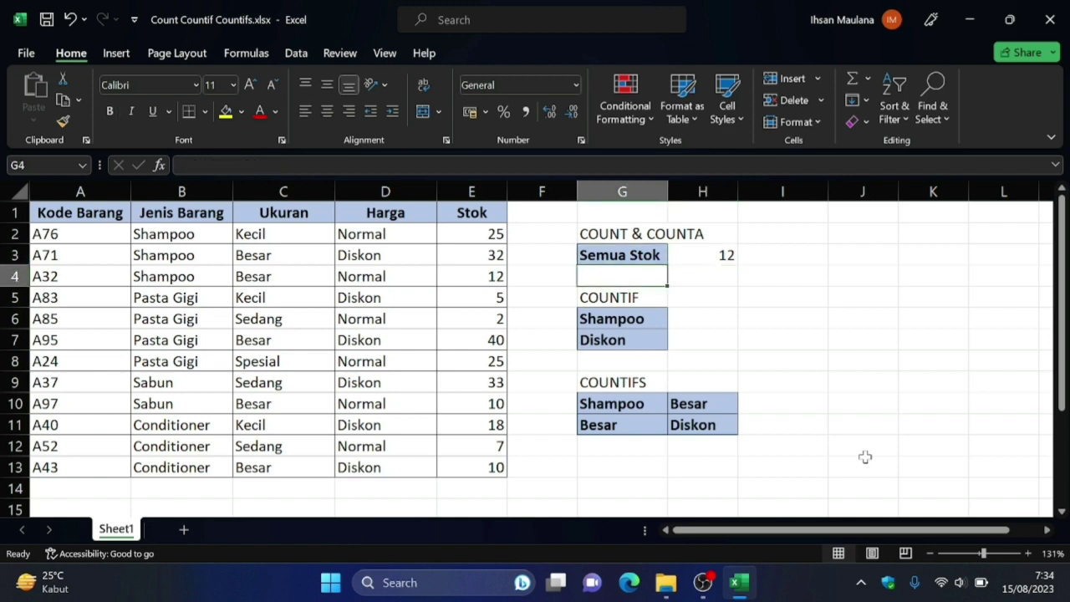
pyautogui.press('Down')
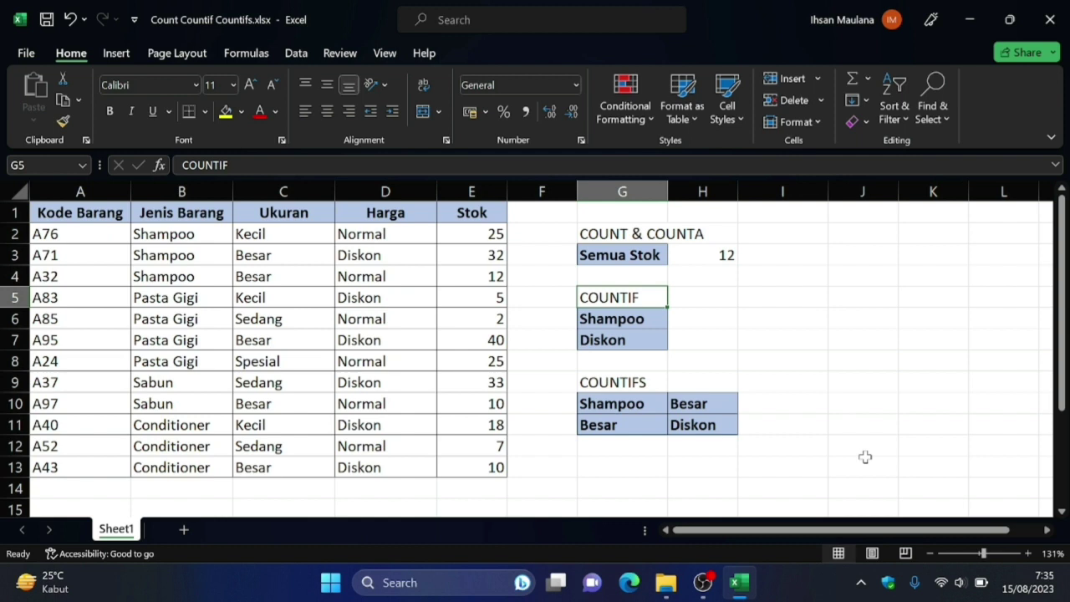
pyautogui.press('Up')
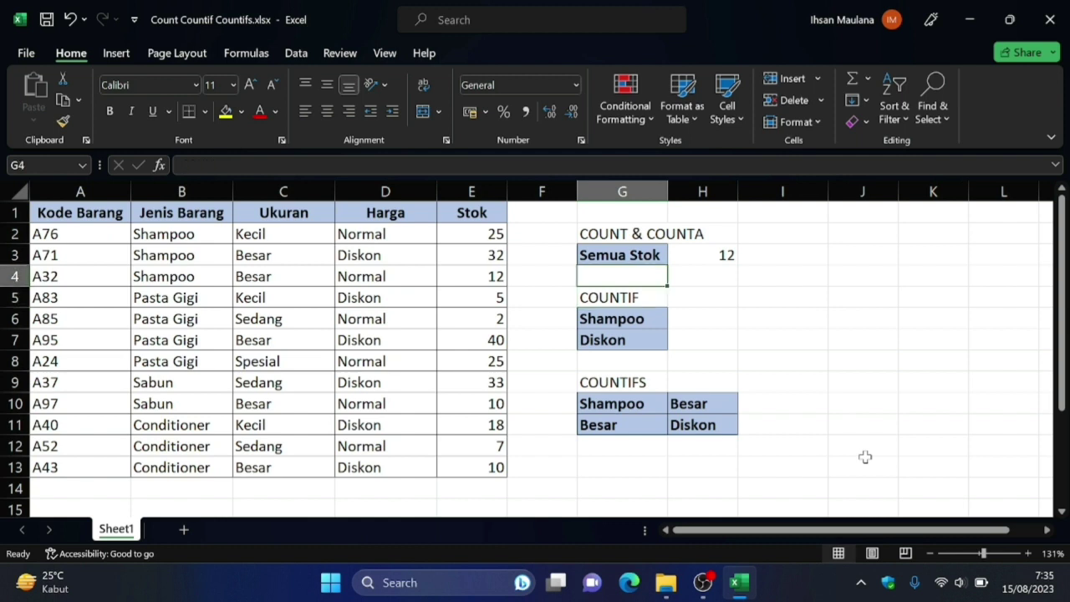
pyautogui.press('Down')
pyautogui.press('Down')
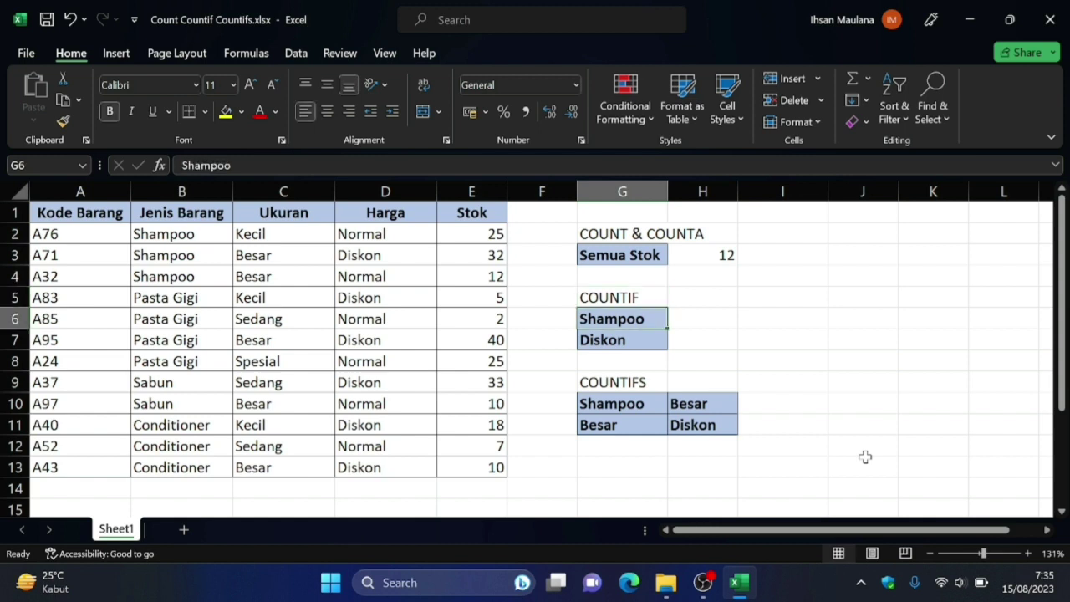
pyautogui.press('Down')
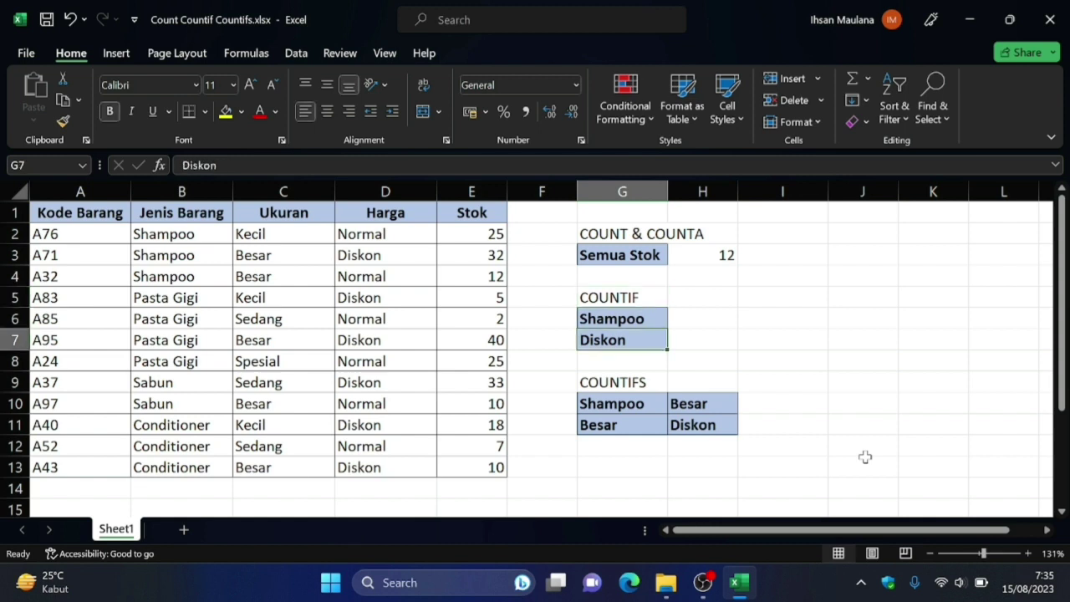
pyautogui.press('Up')
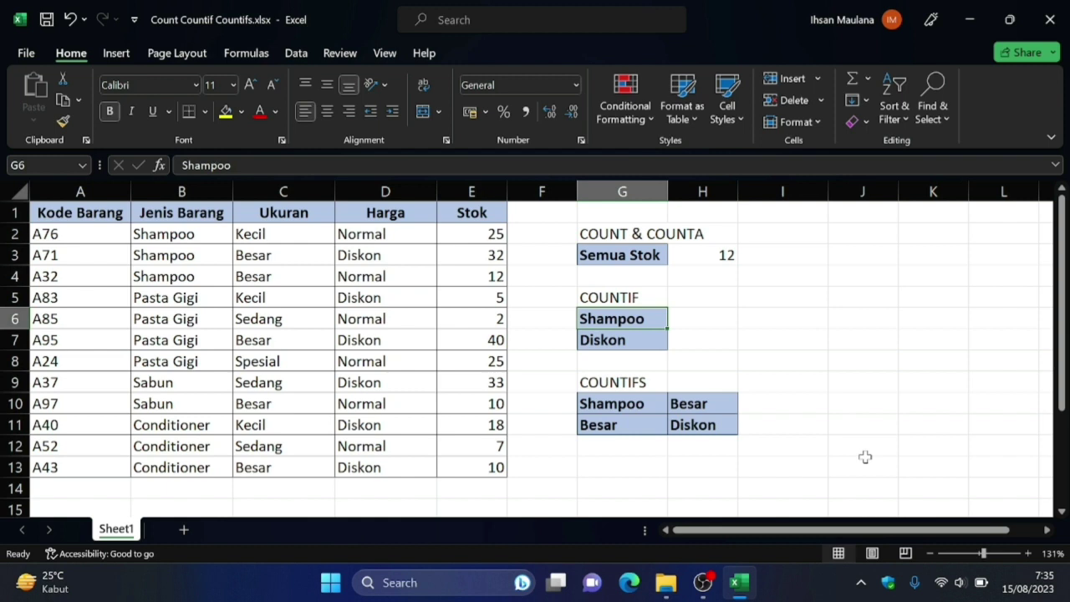
pyautogui.hotkey('ctrl', 'Home')
pyautogui.press('Right')
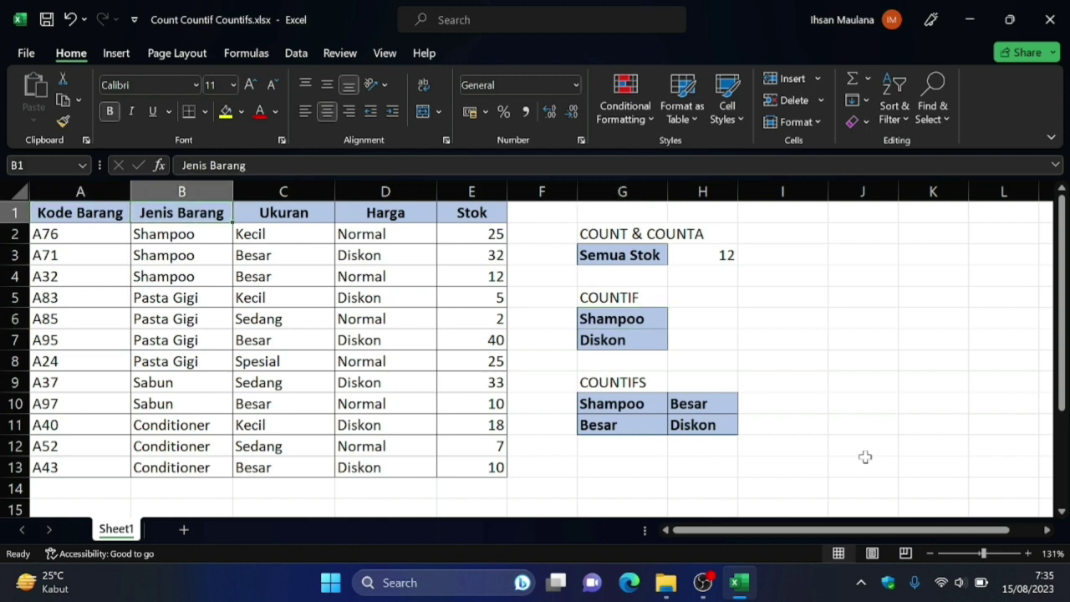
pyautogui.press('Down')
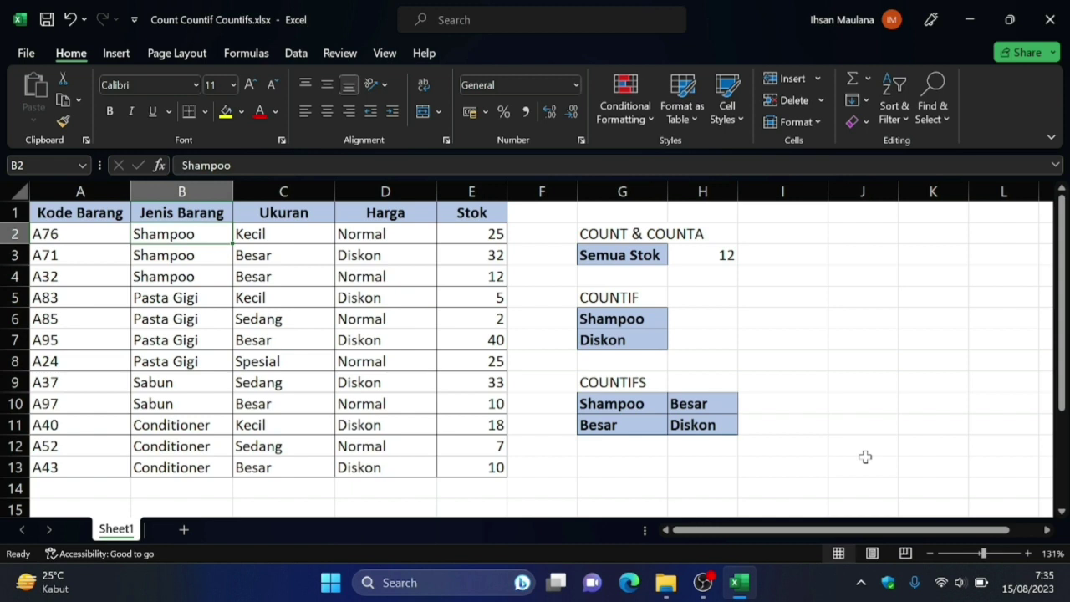
# Begin a COUNTIF formula in H6 beside Shampoo with the Jenis Barang entries B2:B13 as its range
pyautogui.press('Right')
pyautogui.press('Right')
pyautogui.press('Right')
pyautogui.press('Right')
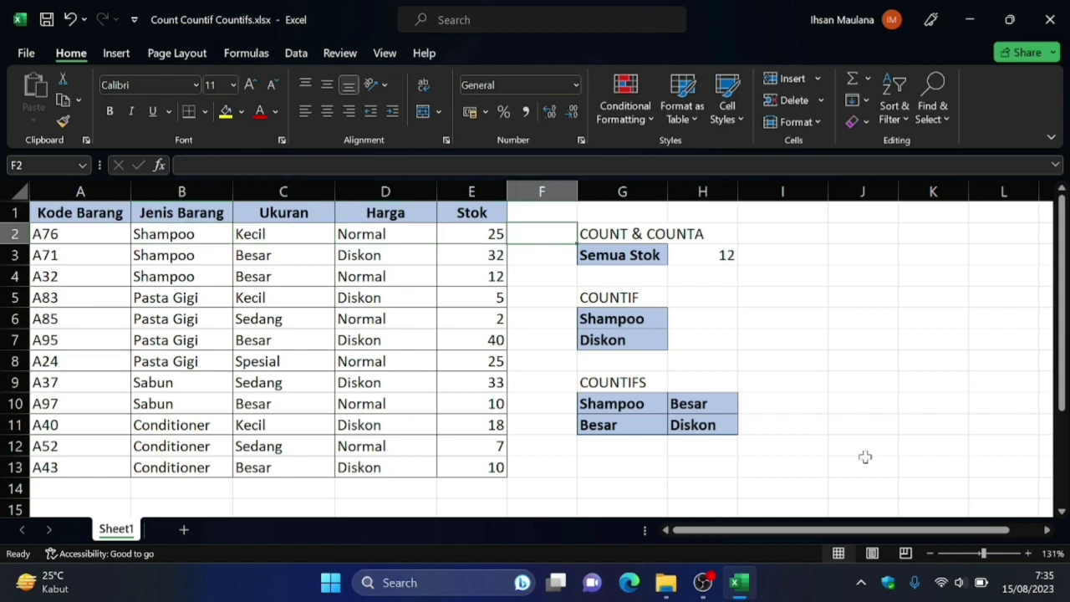
pyautogui.press('Down')
pyautogui.press('Down')
pyautogui.press('Down')
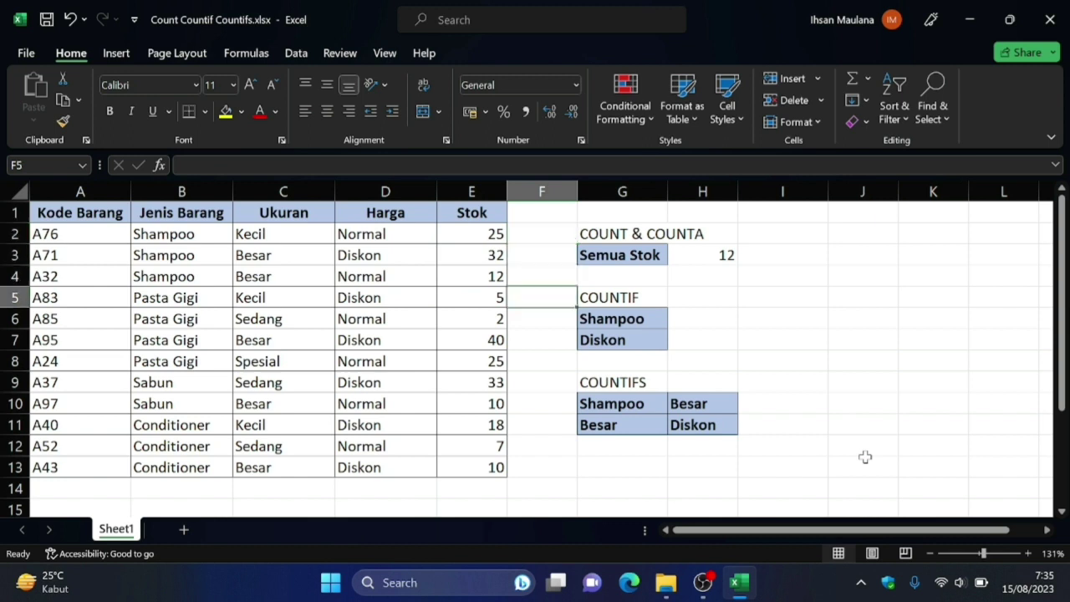
pyautogui.press('Right')
pyautogui.press('Down')
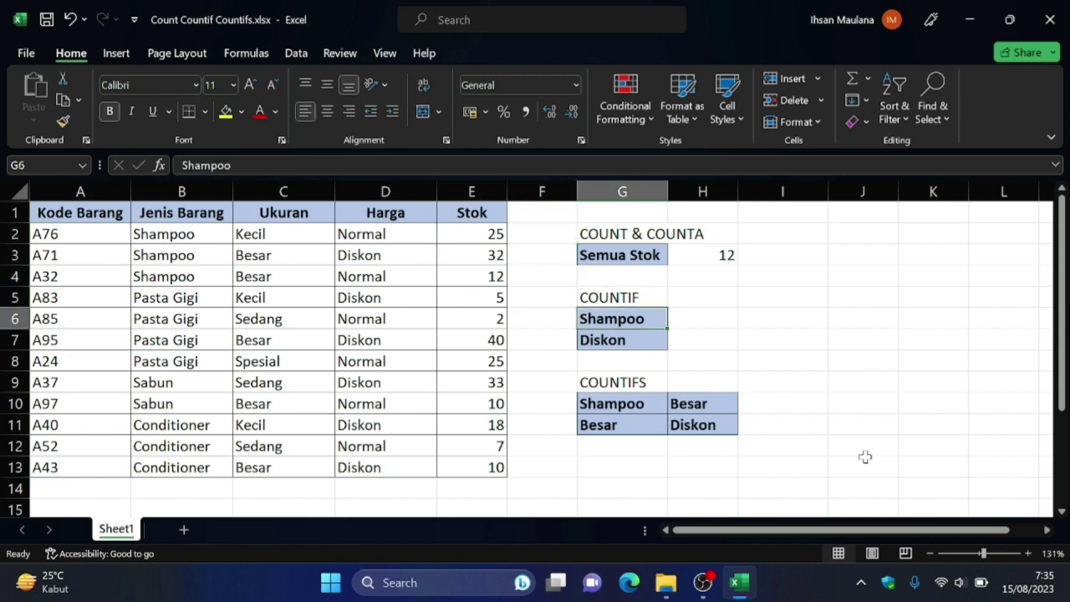
pyautogui.press('Right')
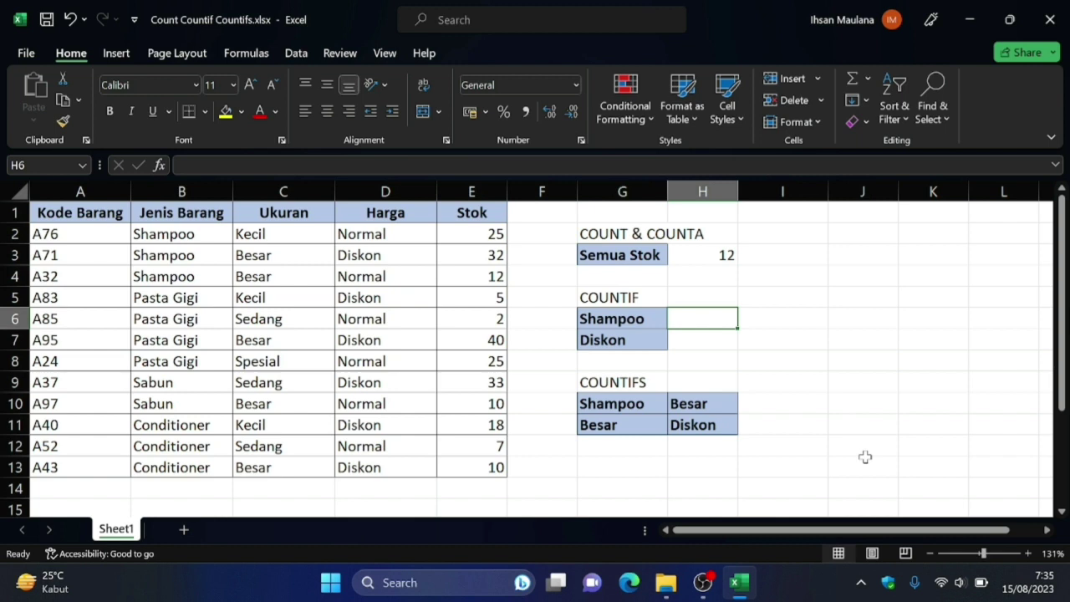
pyautogui.press('Left')
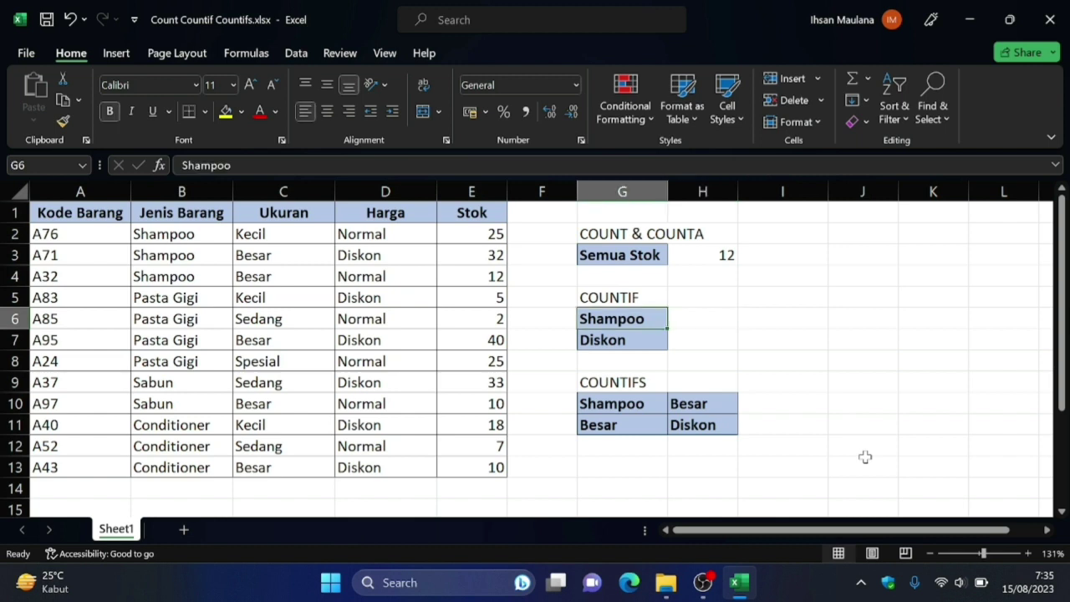
pyautogui.press('Right')
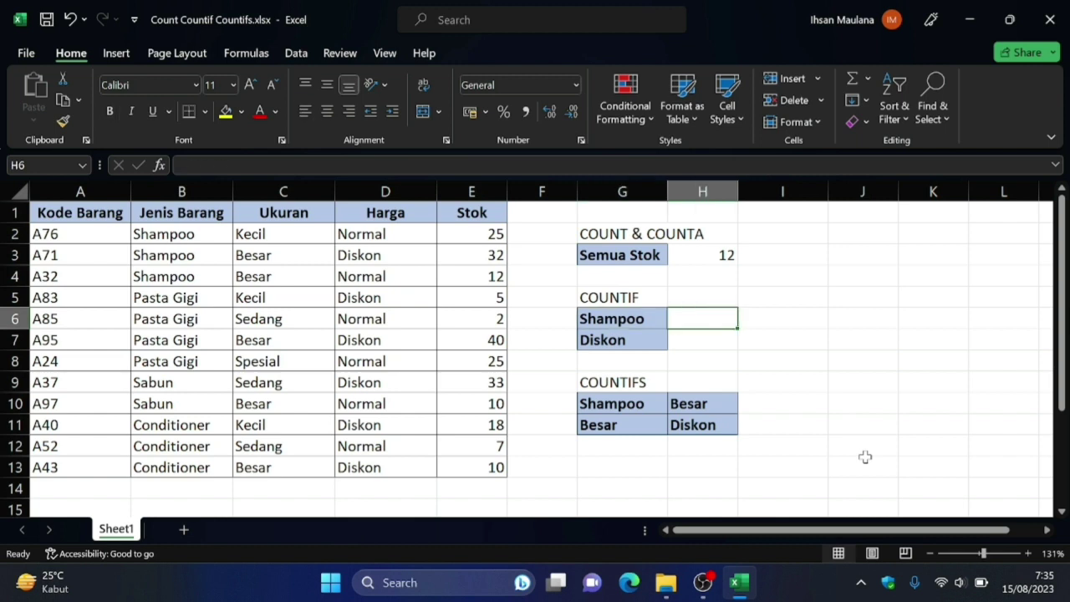
pyautogui.write('=')
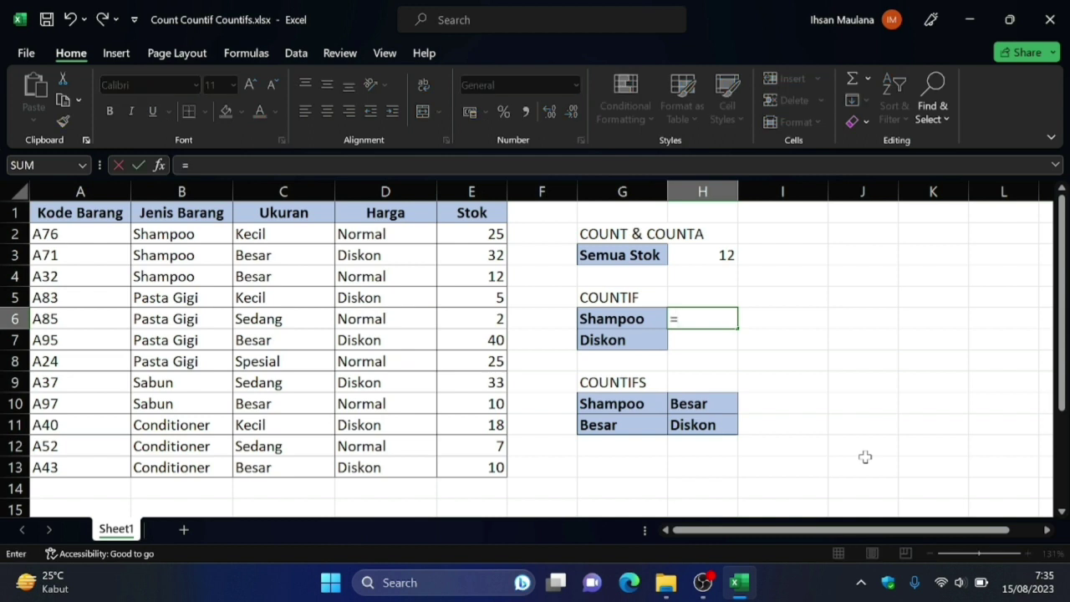
pyautogui.write('count')
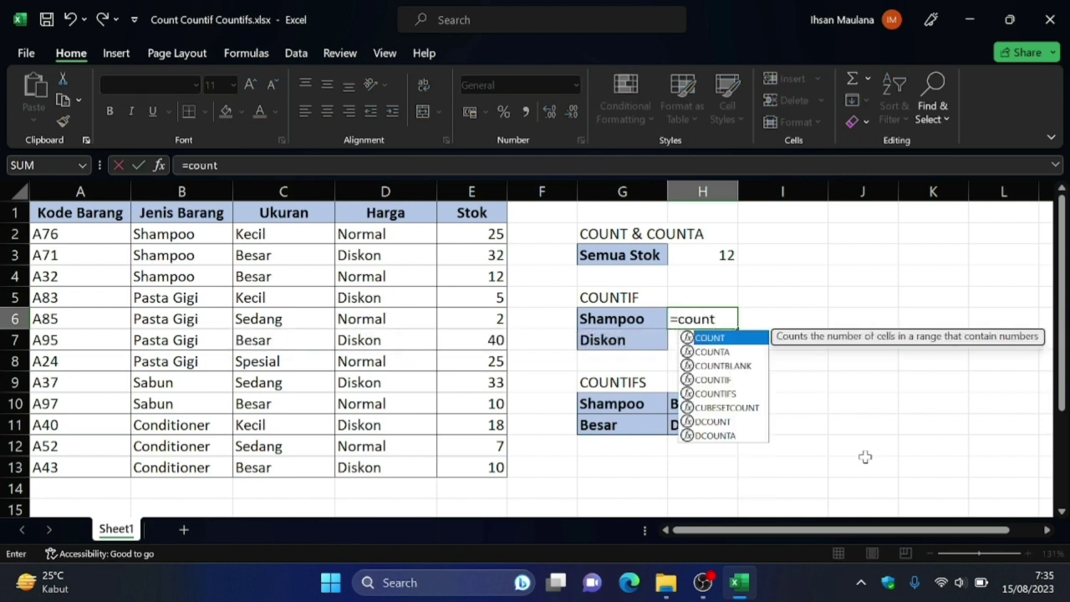
pyautogui.write('if')
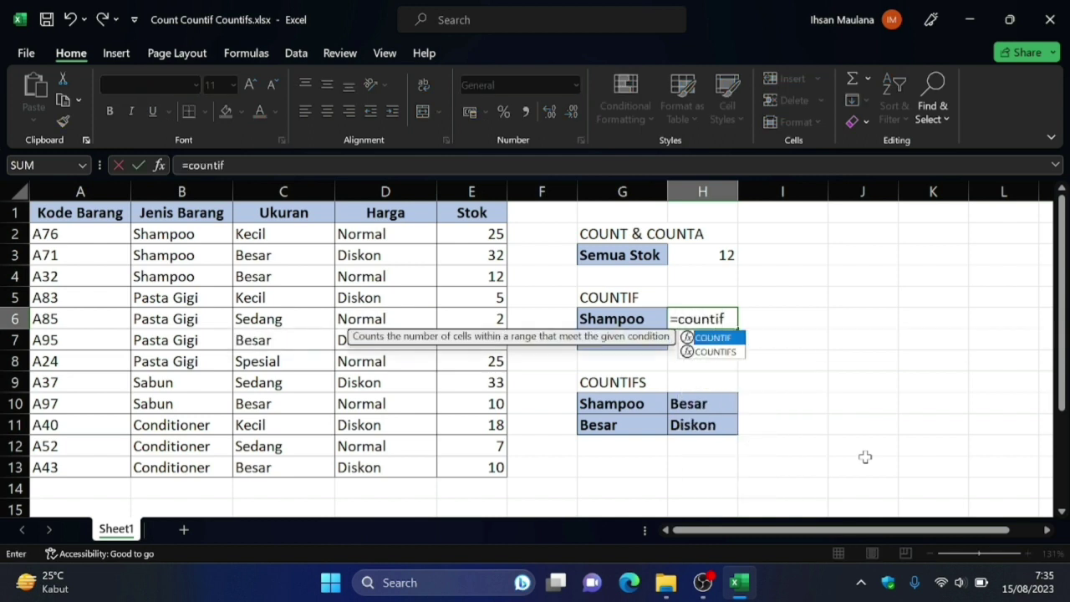
pyautogui.write('(')
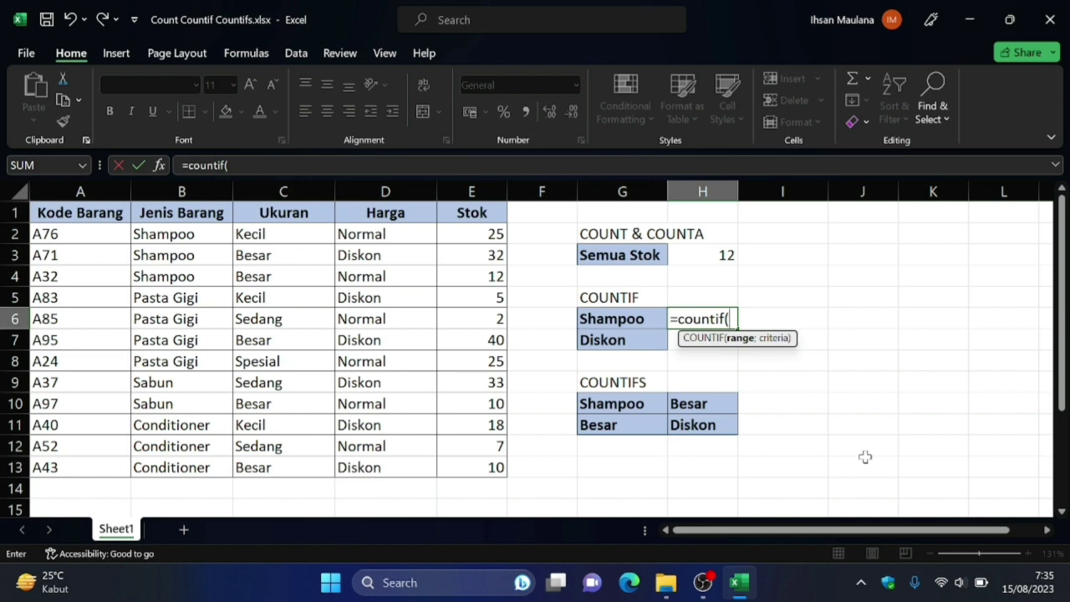
pyautogui.write('b')
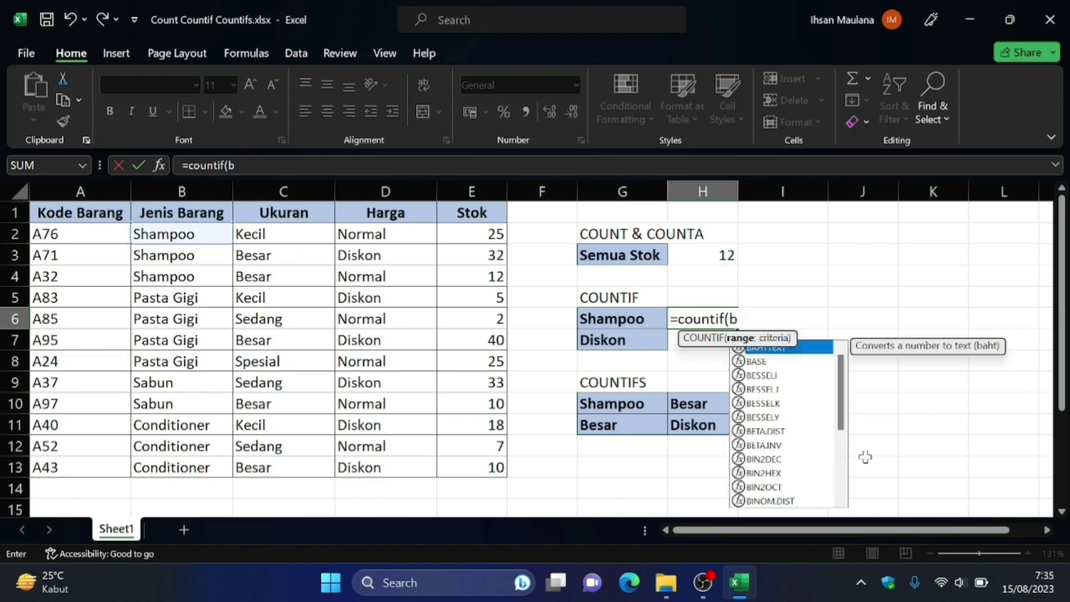
pyautogui.write('2:b13')
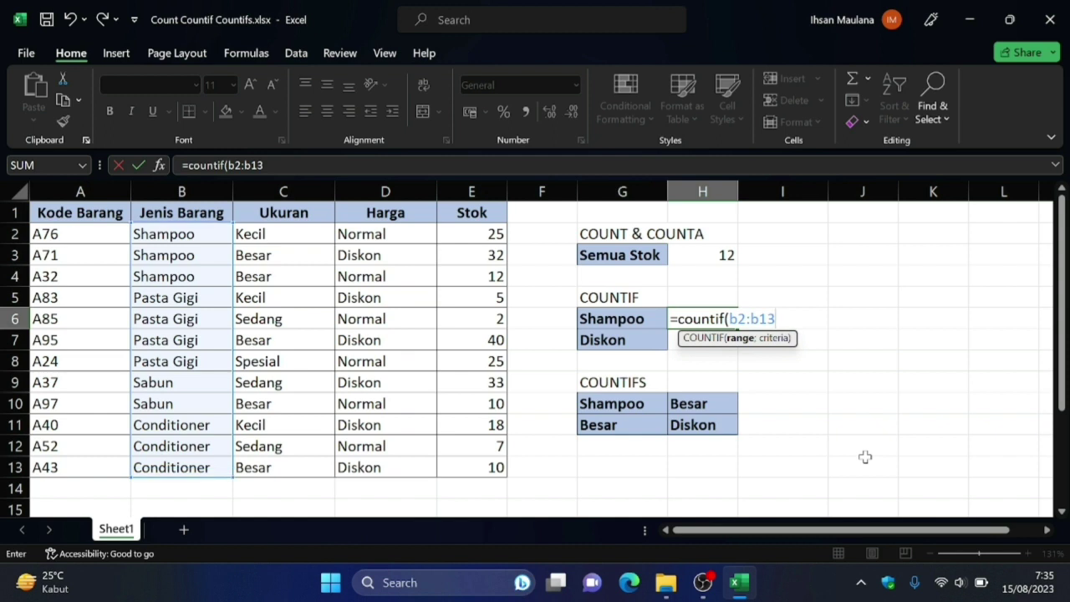
# Complete the H6 formula with the text criterion as =COUNTIF(B2:B13;"Shampoo") and enter it
pyautogui.write(';')
pyautogui.write('"')
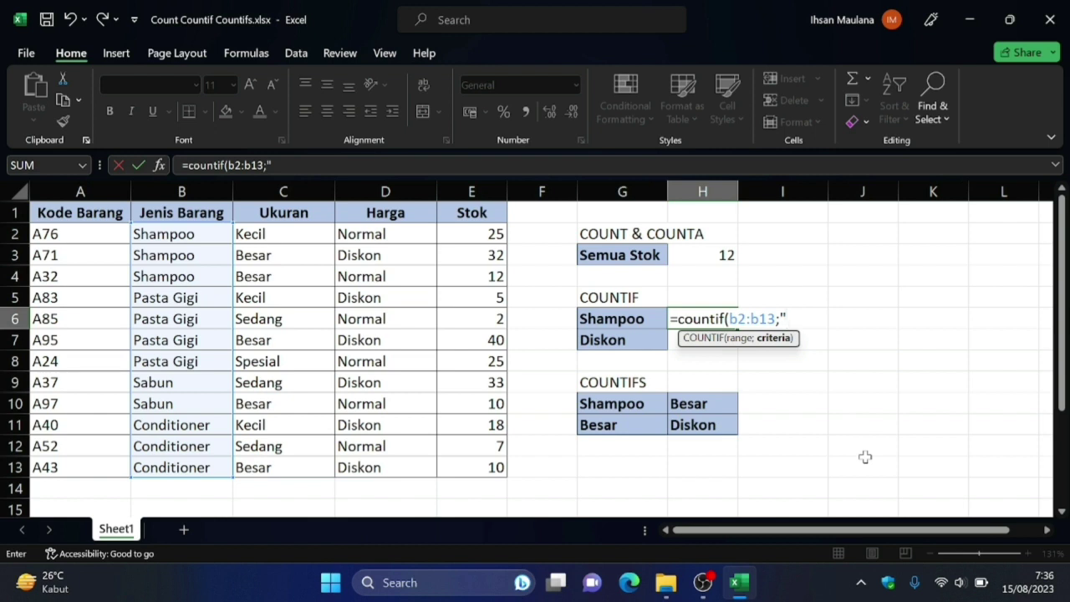
pyautogui.write('Shampoo')
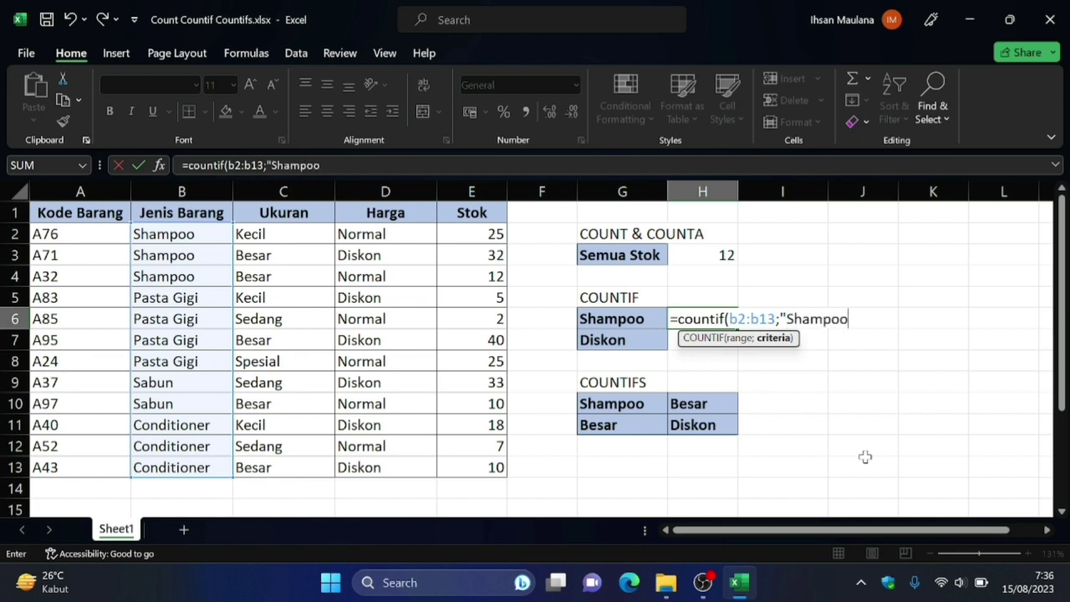
pyautogui.write('")')
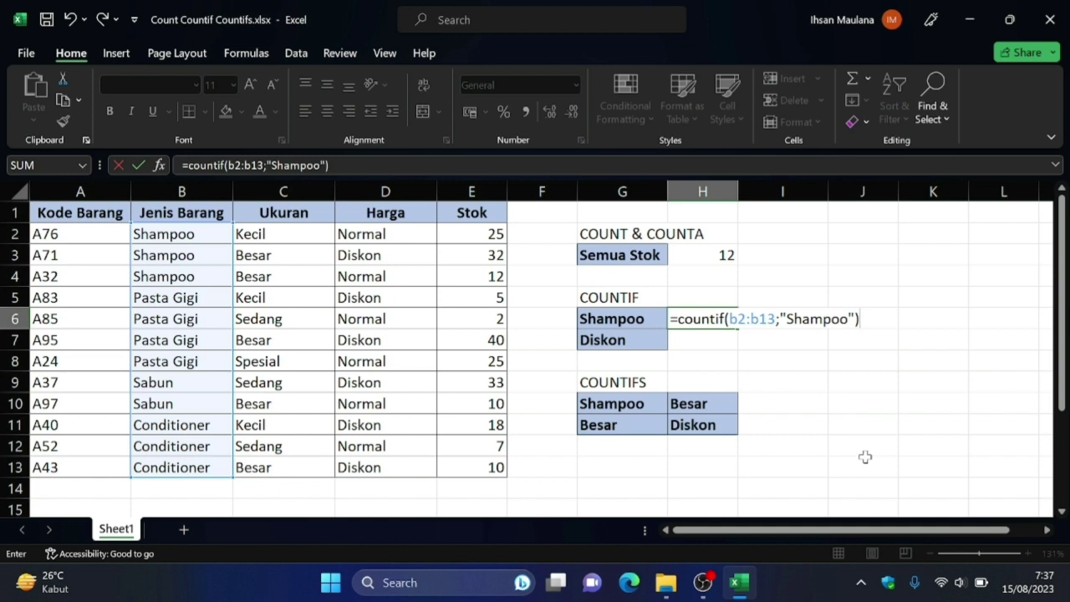
pyautogui.press('Home')
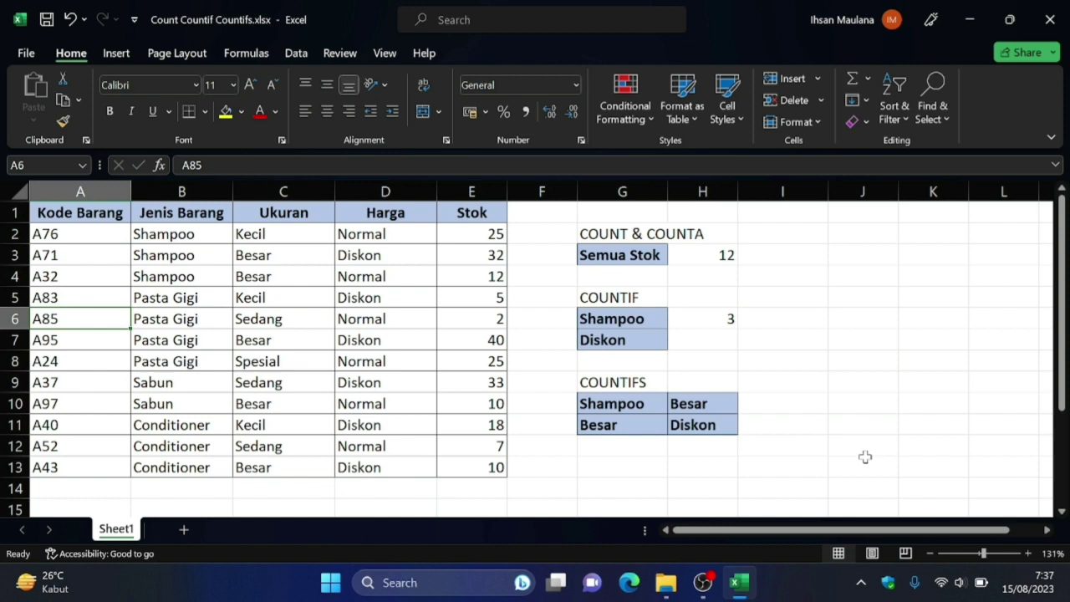
# Start the COUNTIF formula in H6 beside Shampoo over again, with the Jenis Barang entries B2:B13 as its range
pyautogui.press('Right')
pyautogui.press('Right')
pyautogui.press('Right')
pyautogui.press('Right')
pyautogui.press('Down')
pyautogui.press('Down')
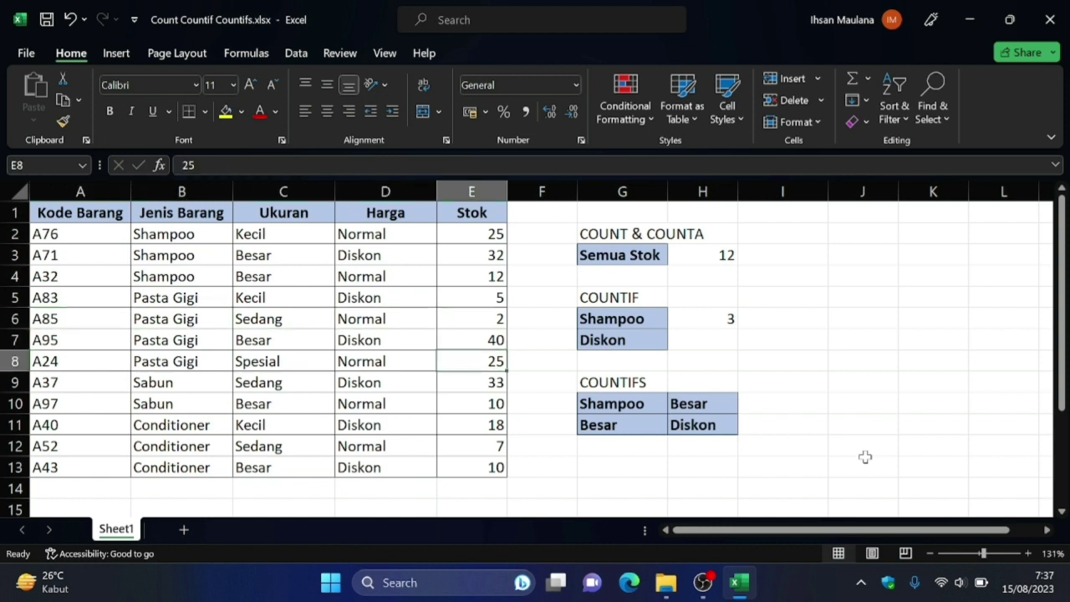
pyautogui.press('Right')
pyautogui.press('Up')
pyautogui.press('Right')
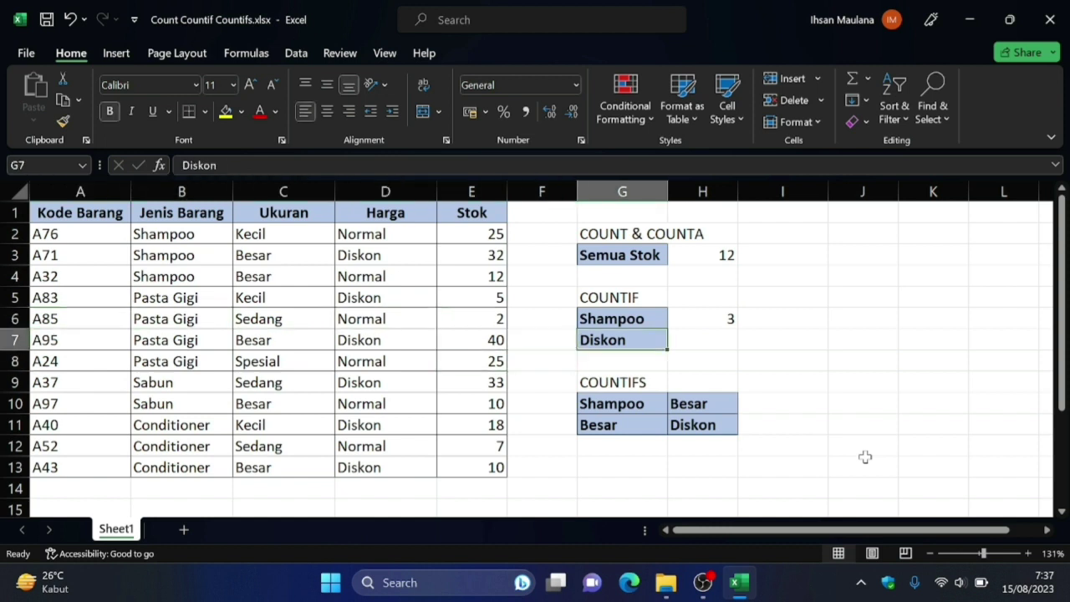
pyautogui.press('Up')
pyautogui.press('Right')
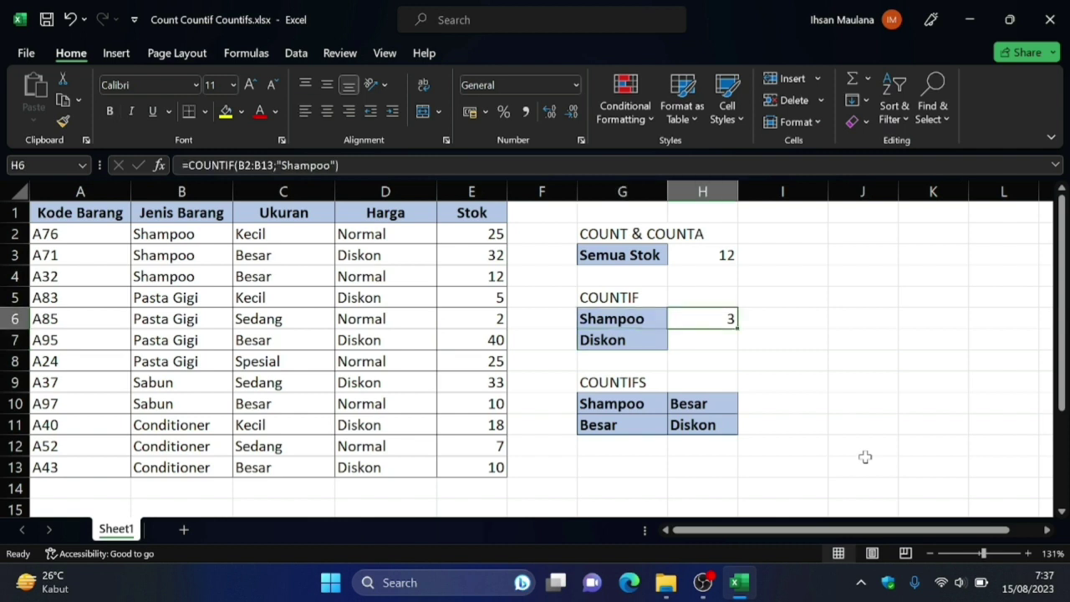
pyautogui.write('=coun')
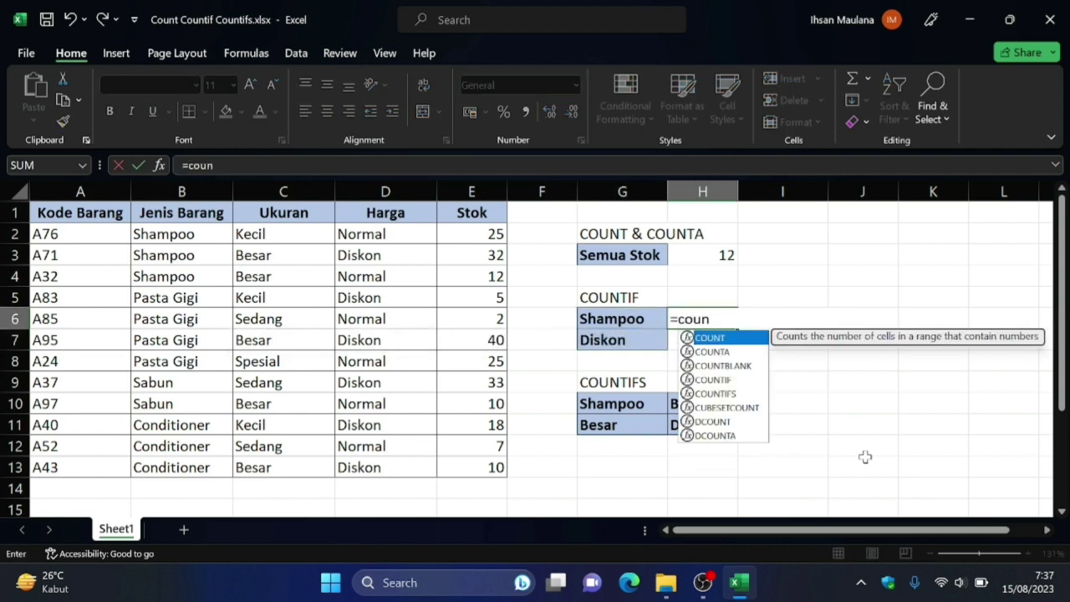
pyautogui.write('tif(')
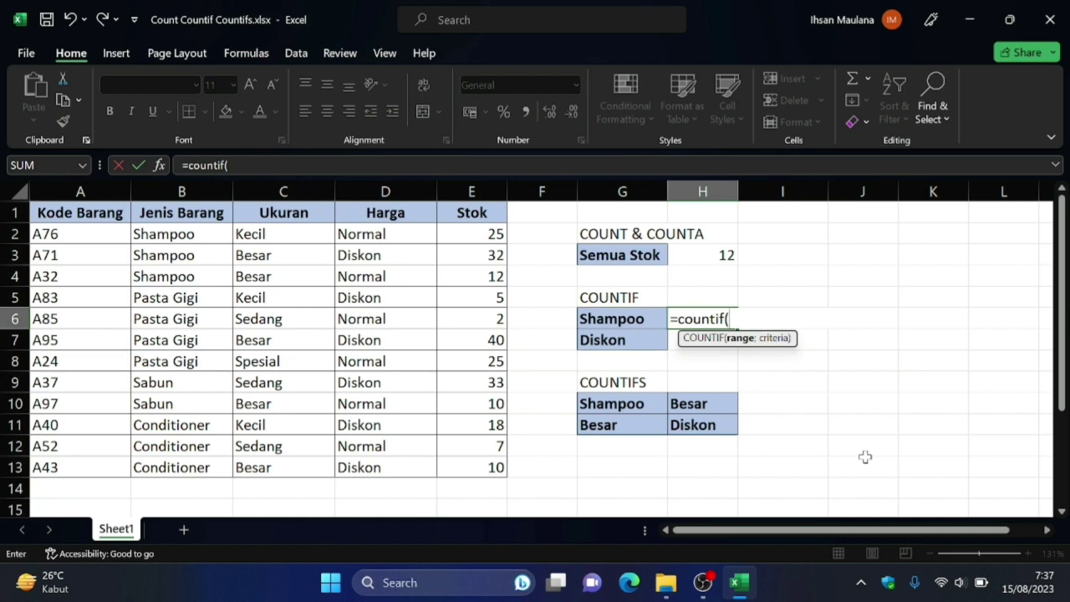
pyautogui.write('b2')
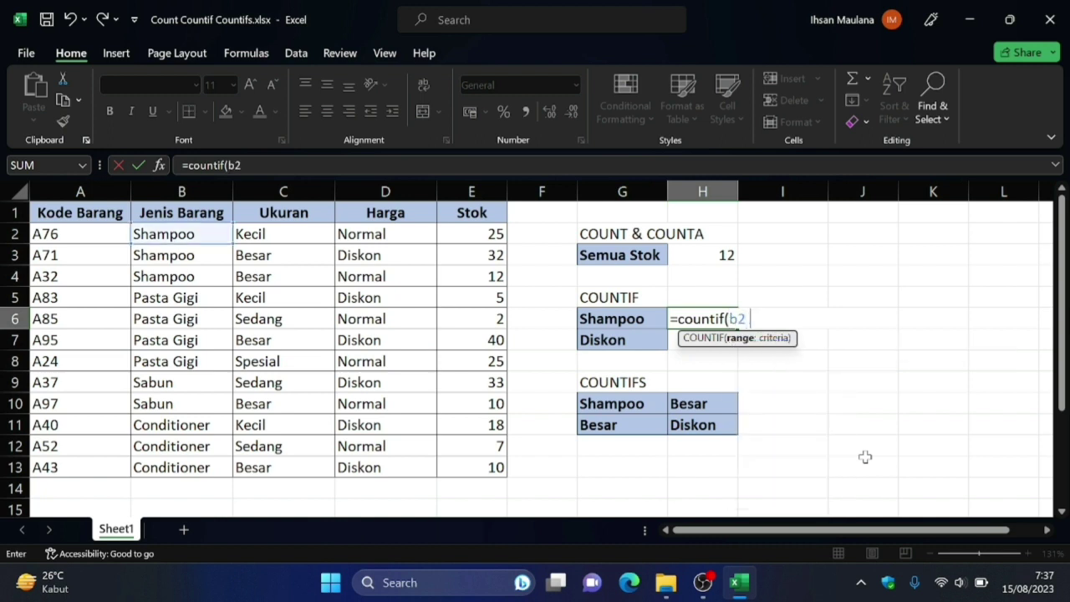
pyautogui.write(':b13')
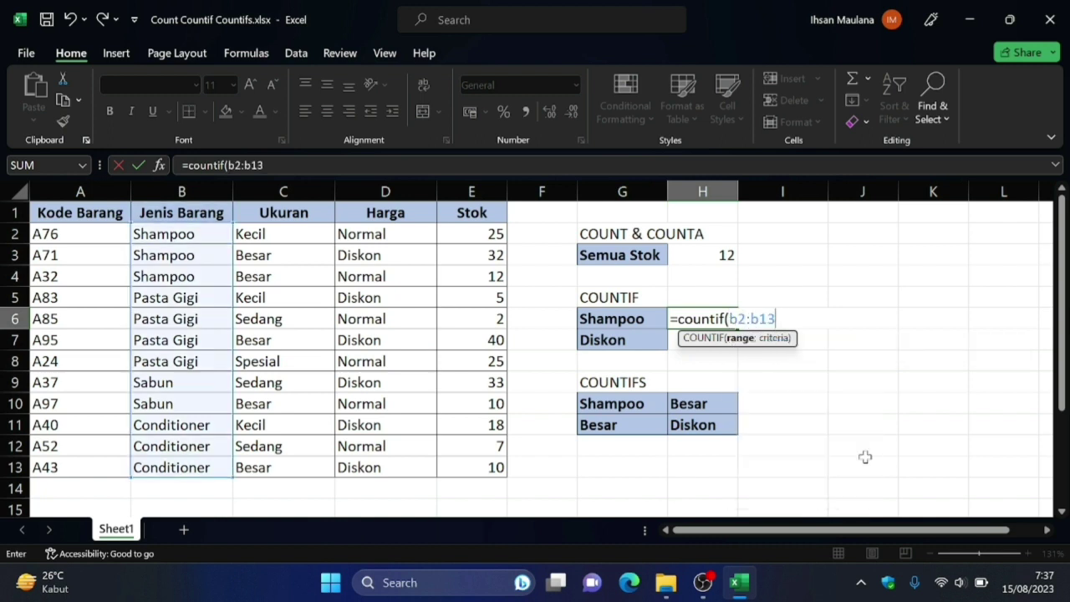
# Add the text criterion "Shampoo" to the H6 formula and enter it as =COUNTIF(B2:B13;"Shampoo")
pyautogui.write(';"')
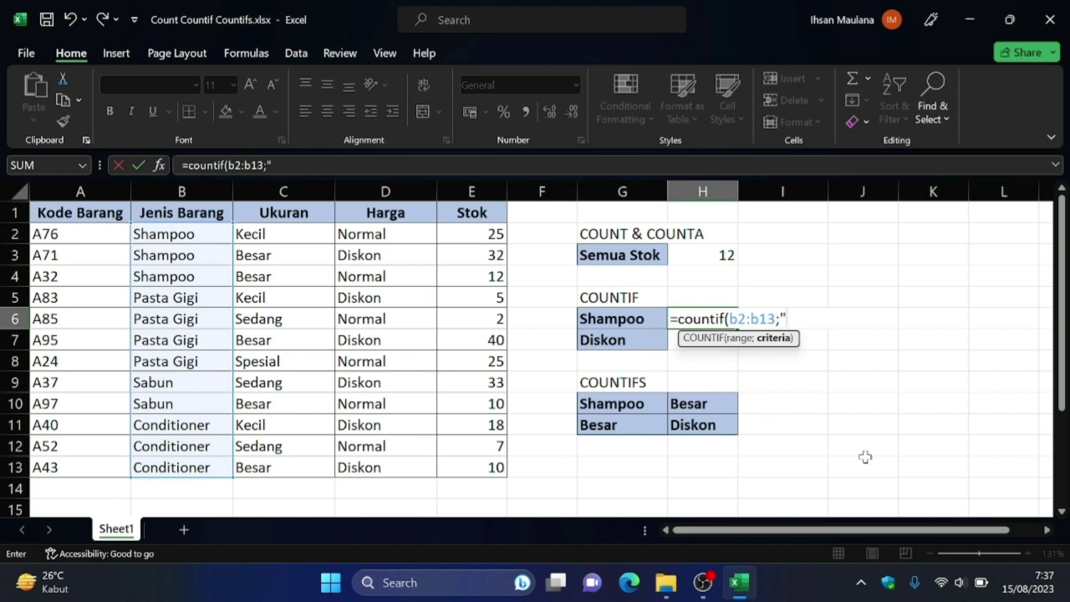
pyautogui.write('Sh')
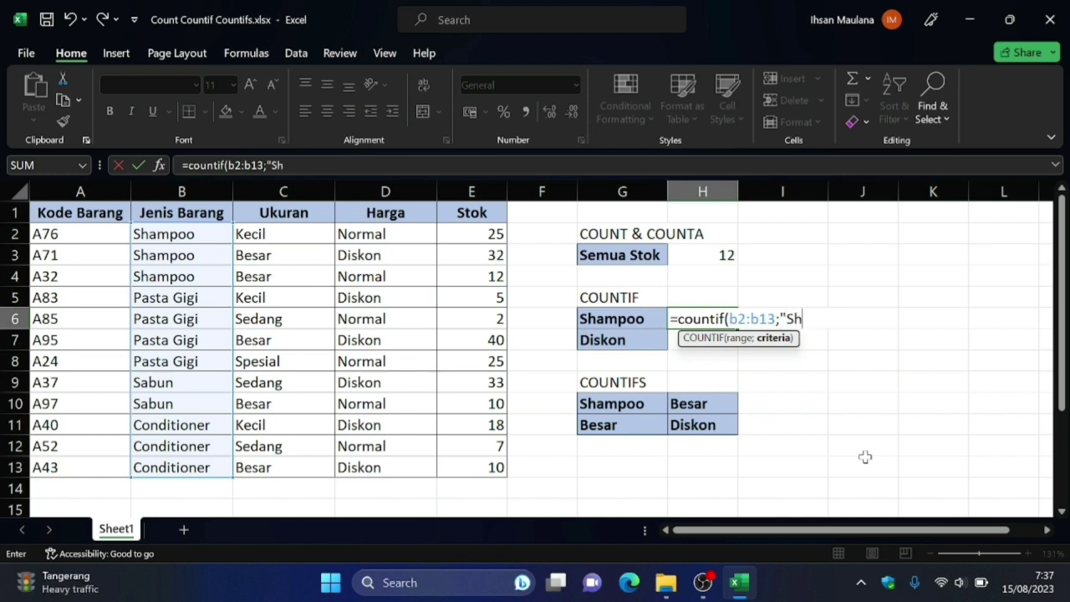
pyautogui.write('ampoo')
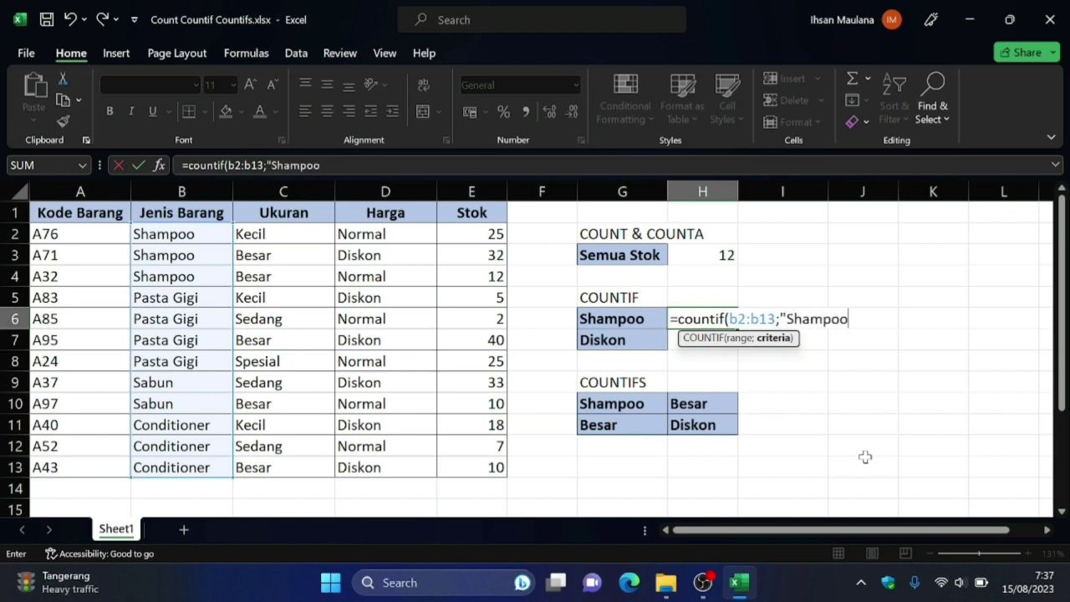
pyautogui.write('")')
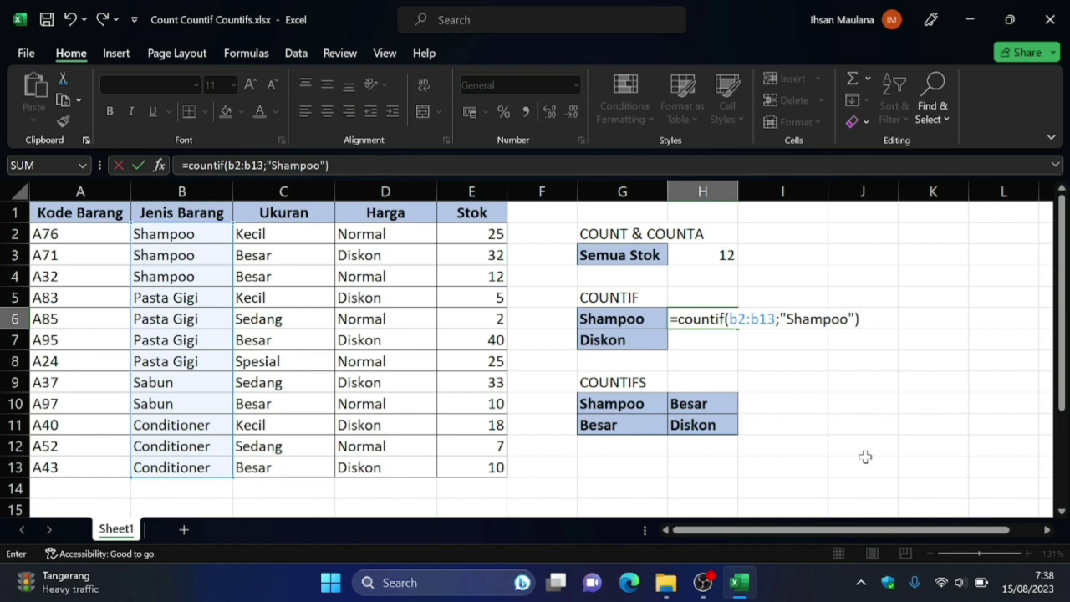
pyautogui.press('Return')
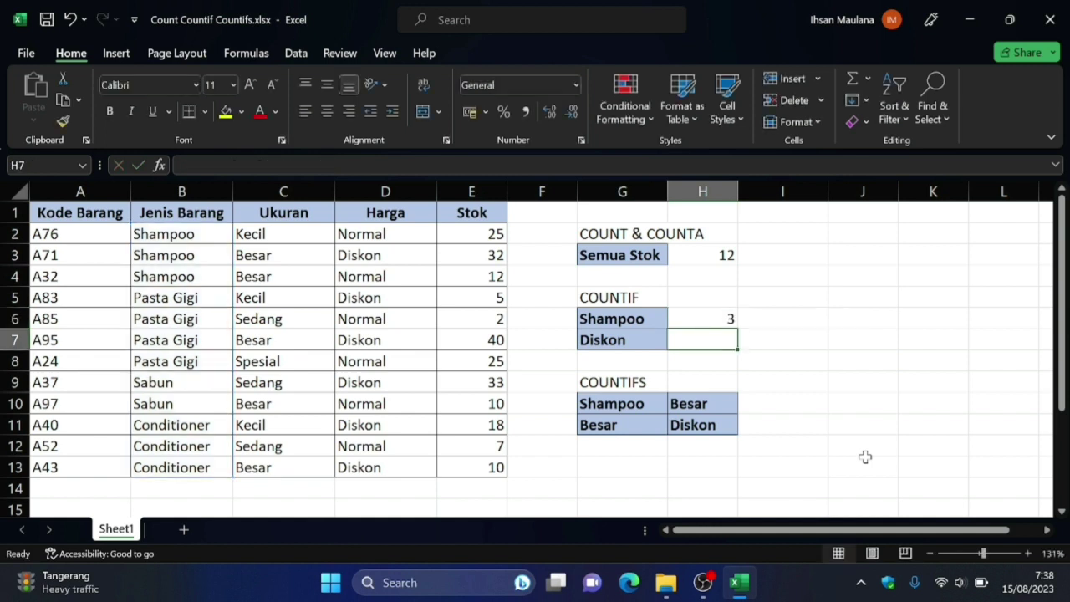
# Check the H6 result against the Jenis Barang column, going through its entries from the header down to the last row
pyautogui.press('Up')
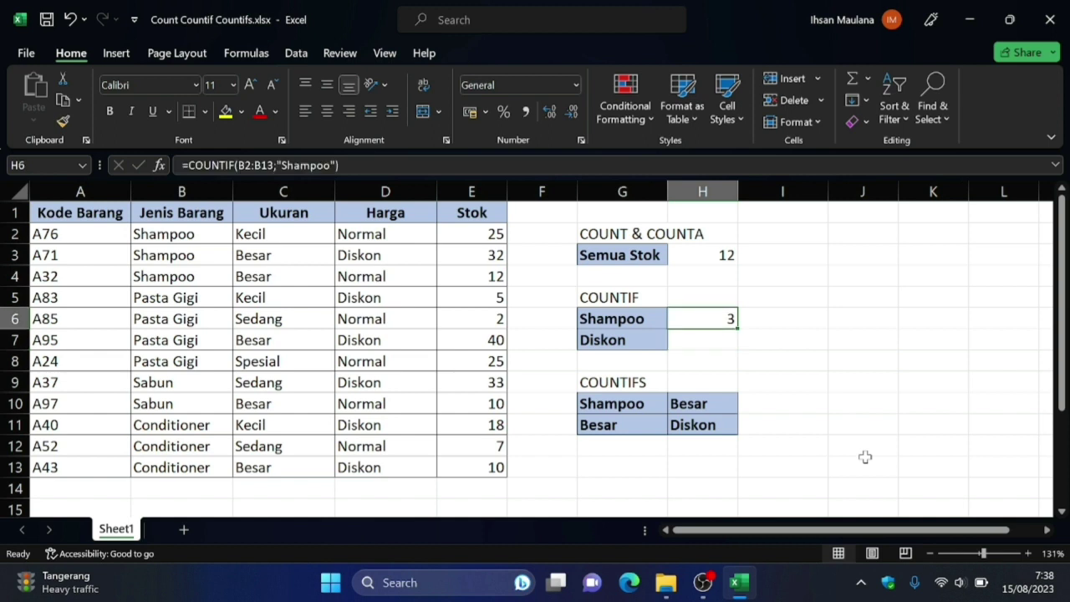
pyautogui.hotkey('ctrl', 'Home')
pyautogui.press('Right')
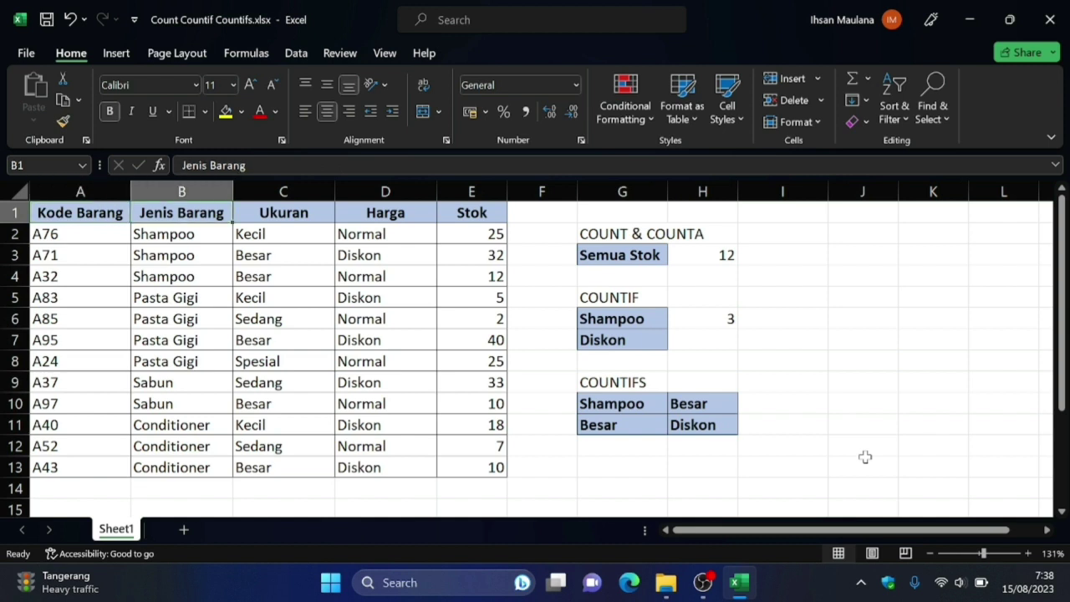
pyautogui.press('Down')
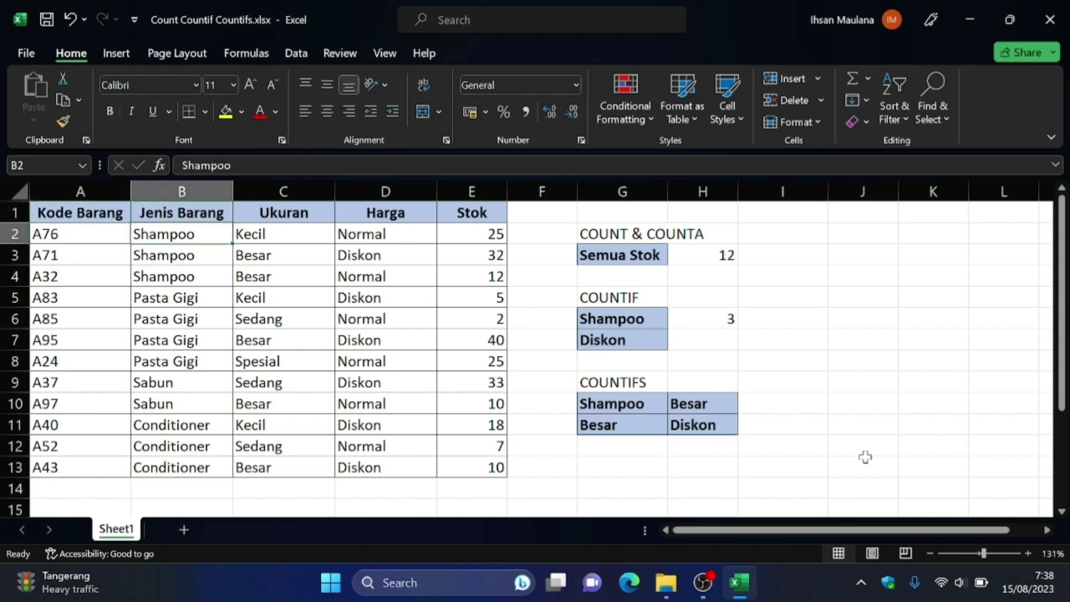
pyautogui.press('Down')
pyautogui.press('Down')
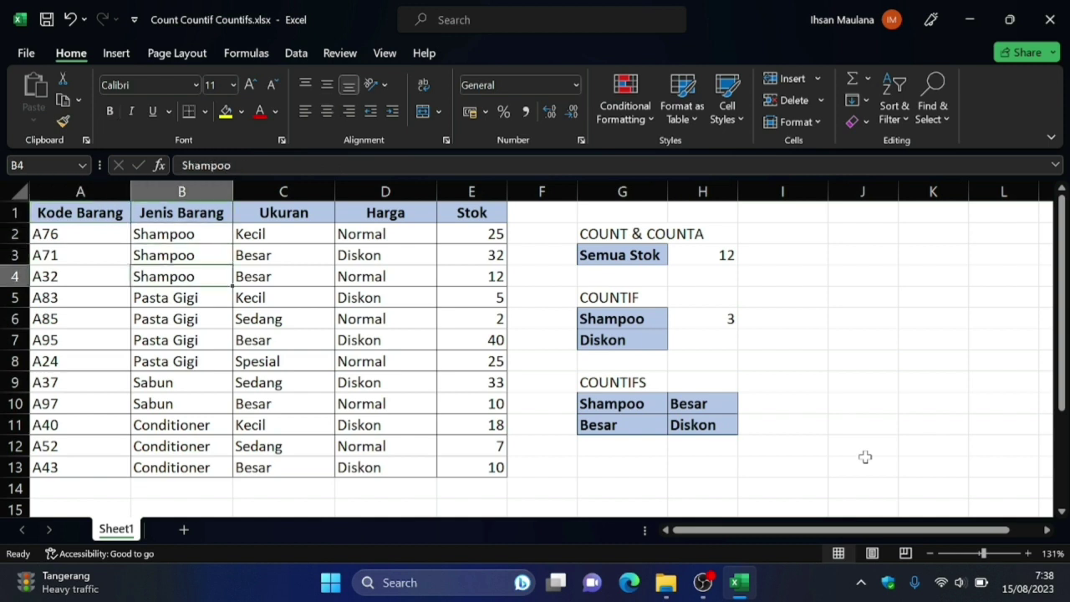
pyautogui.press('Down')
pyautogui.press('Down')
pyautogui.press('Down')
pyautogui.press('Down')
pyautogui.press('Down')
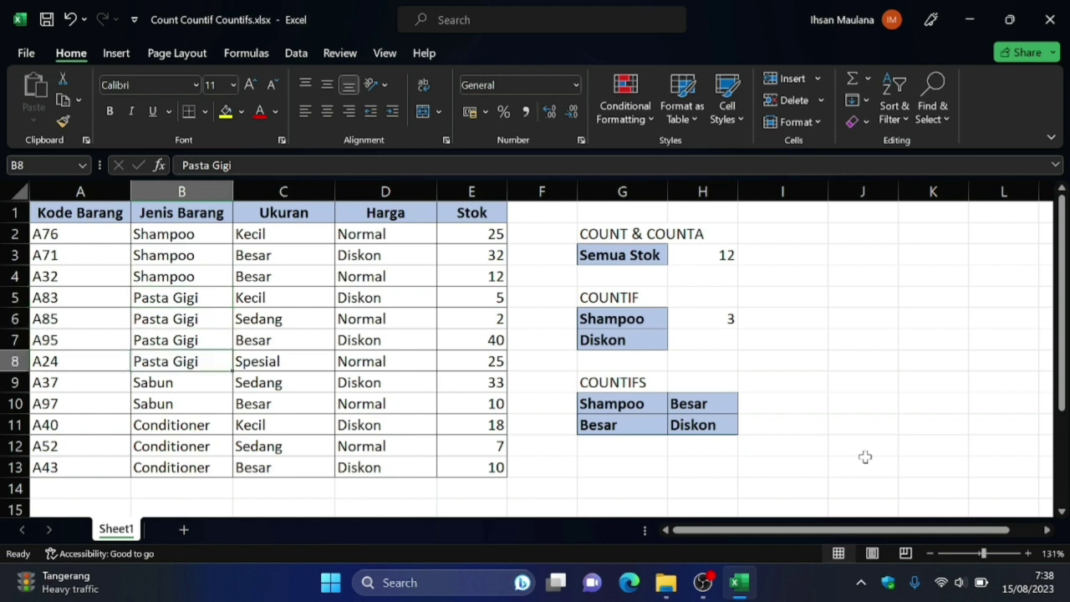
pyautogui.press('Down')
pyautogui.press('Down')
pyautogui.press('Down')
pyautogui.press('Down')
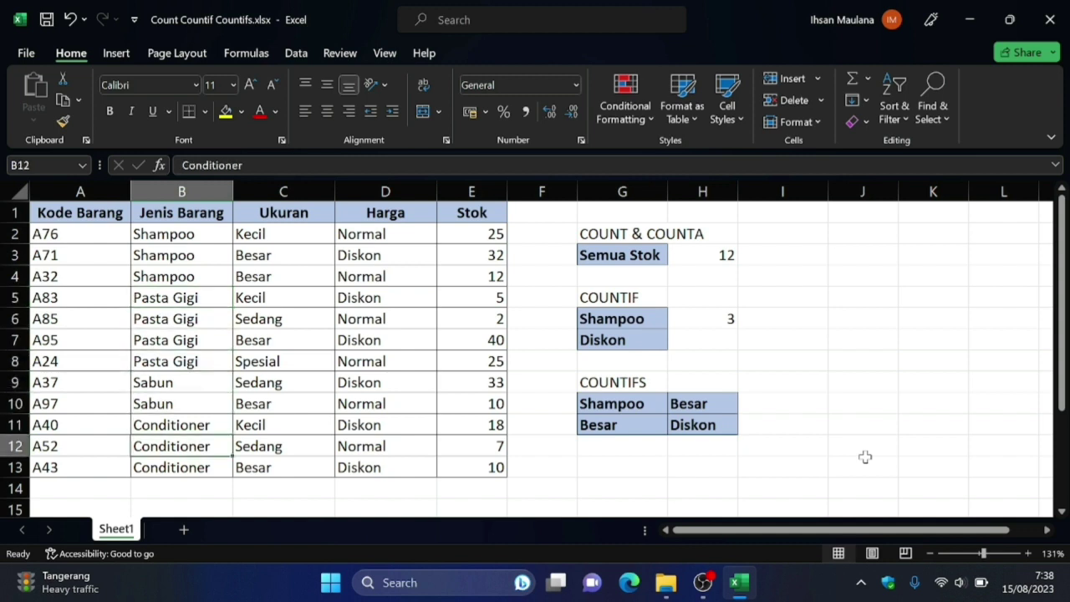
pyautogui.press('Down')
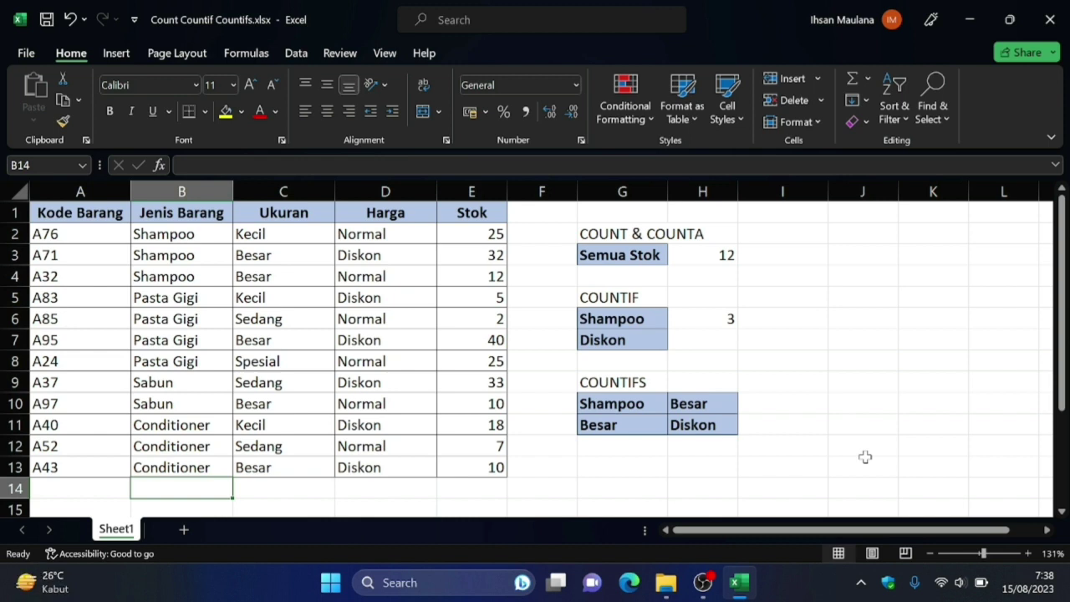
# Examine the Shampoo and Diskon criteria under COUNTIF and the empty result cell beside Diskon
pyautogui.hotkey('ctrl', 'Up')
pyautogui.hotkey('ctrl', 'Up')
pyautogui.press('Right')
pyautogui.press('Right')
pyautogui.press('Right')
pyautogui.press('Right')
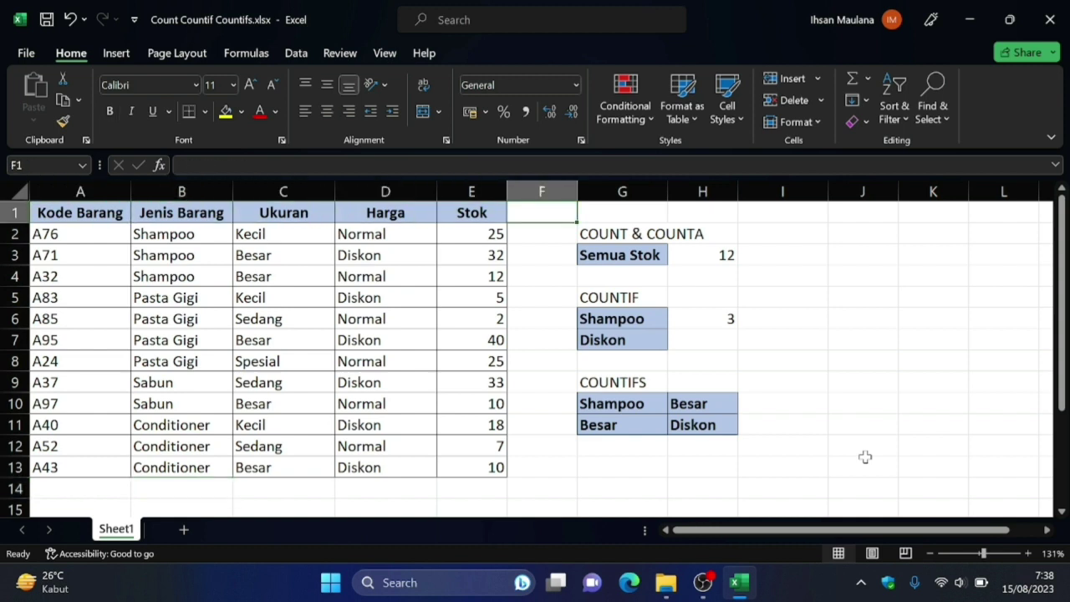
pyautogui.press('Right')
pyautogui.press('Down')
pyautogui.press('Down')
pyautogui.press('Down')
pyautogui.press('Down')
pyautogui.press('Down')
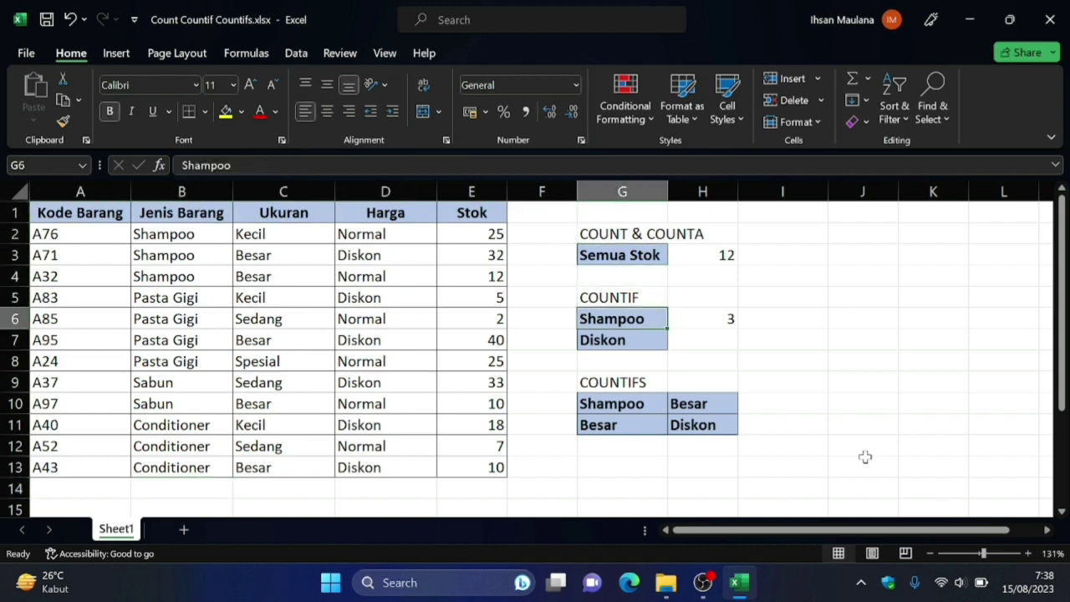
pyautogui.press('Down')
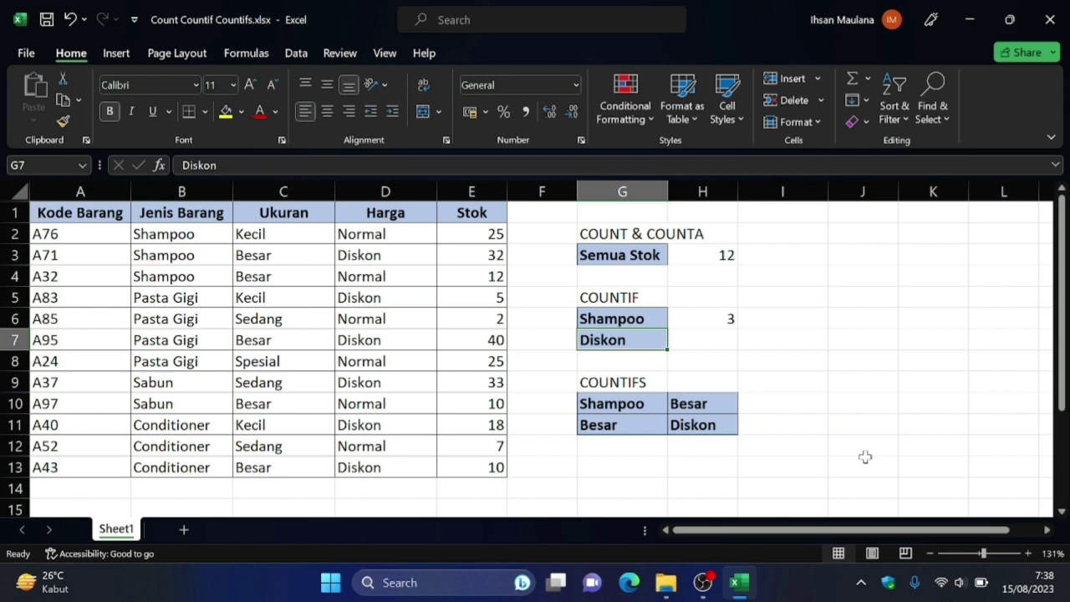
pyautogui.press('Right')
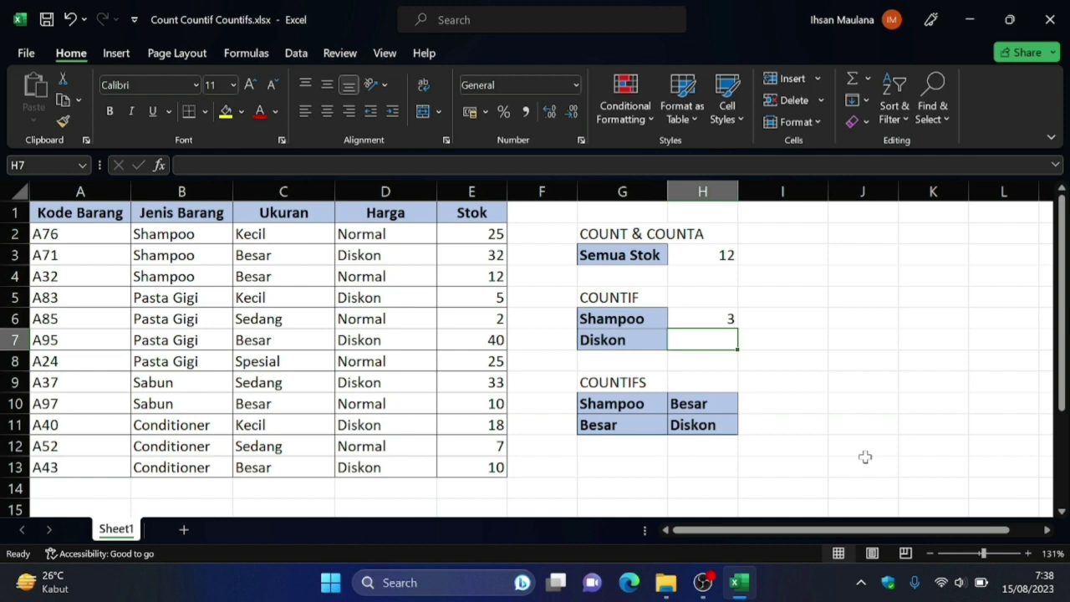
# Examine the Harga column's header and entries as the place where the Diskon criterion occurs
pyautogui.press('Up')
pyautogui.press('Up')
pyautogui.press('Up')
pyautogui.press('Up')
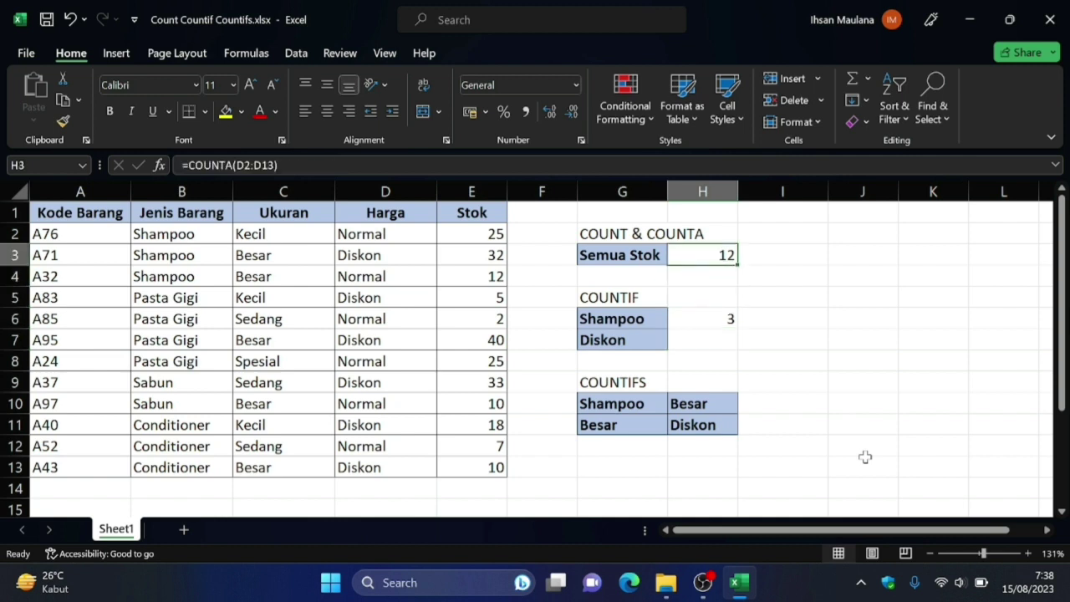
pyautogui.press('Left')
pyautogui.press('Left')
pyautogui.press('Left')
pyautogui.press('Left')
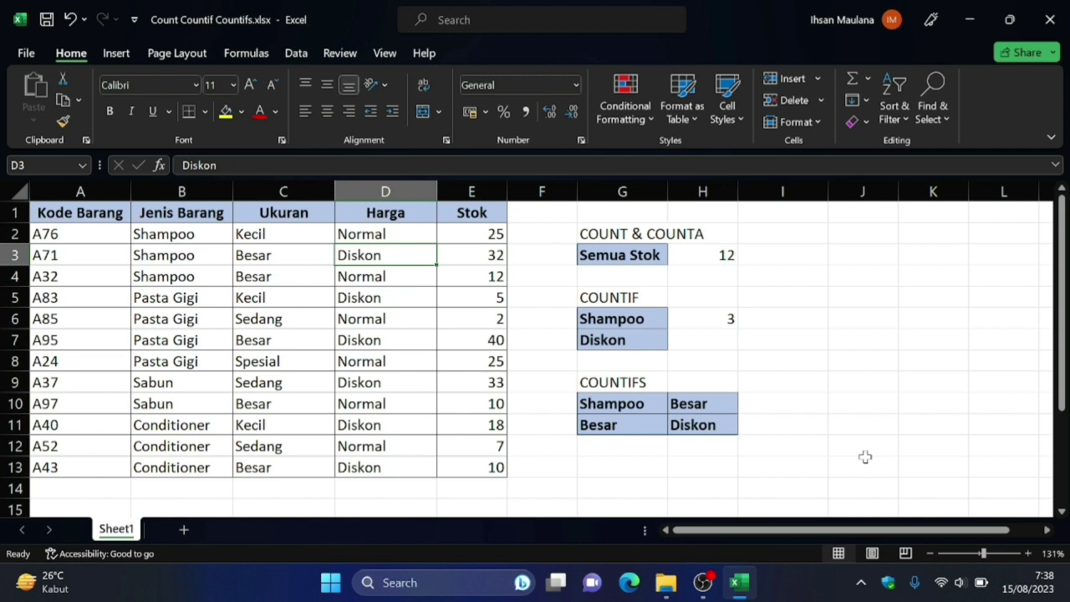
pyautogui.press('Up')
pyautogui.press('Up')
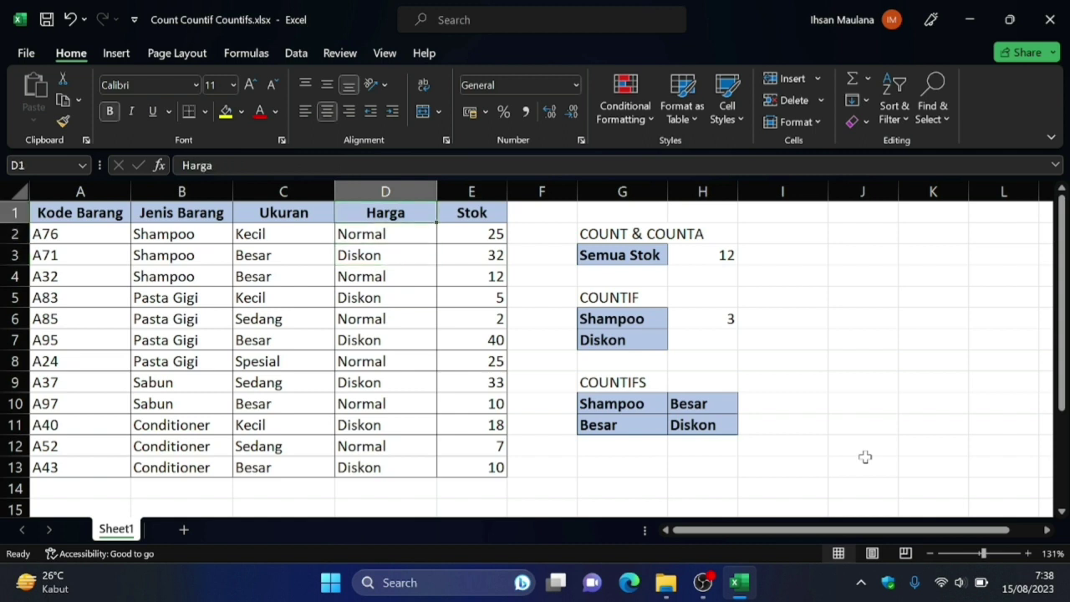
pyautogui.press('Down')
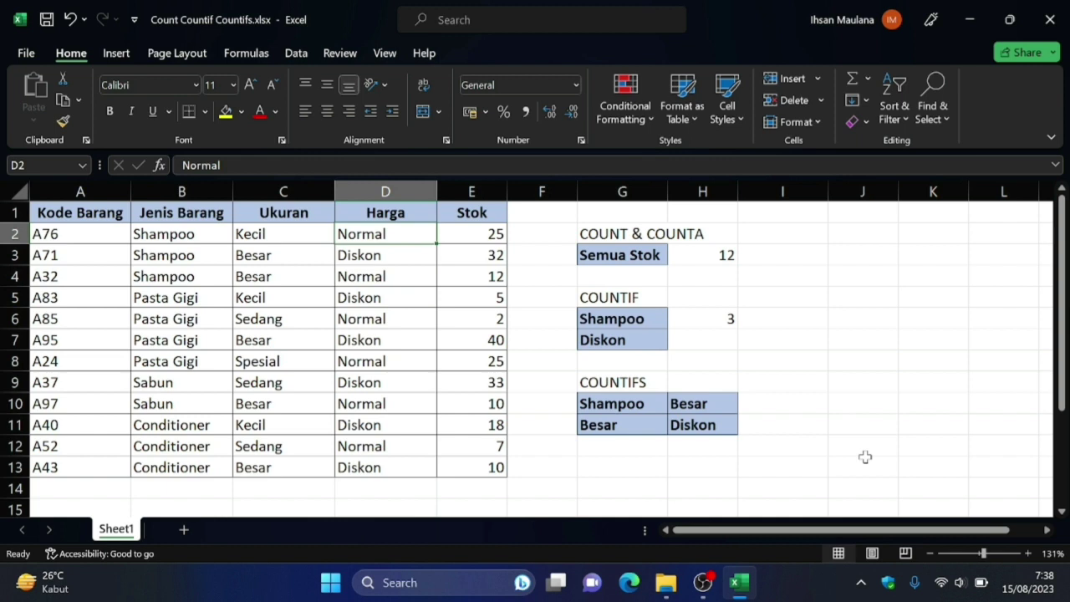
# Begin a COUNTIF formula in H7 beside Diskon with the Harga entries D2:D13 as its range
pyautogui.press('Right')
pyautogui.press('Right')
pyautogui.press('Down')
pyautogui.press('Down')
pyautogui.press('Right')
pyautogui.press('Down')
pyautogui.press('Down')
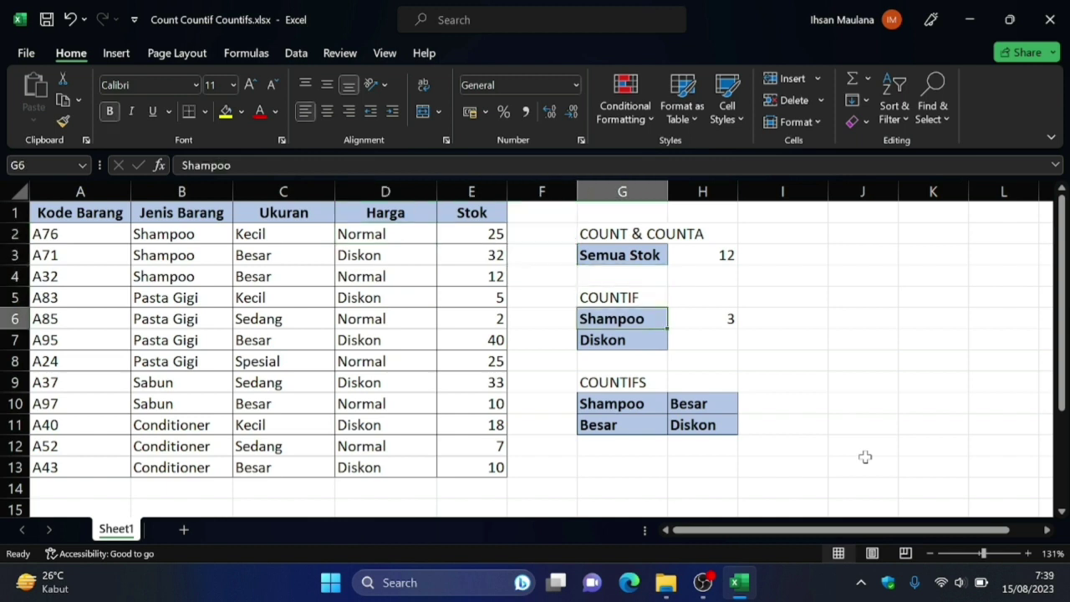
pyautogui.press('Down')
pyautogui.press('Right')
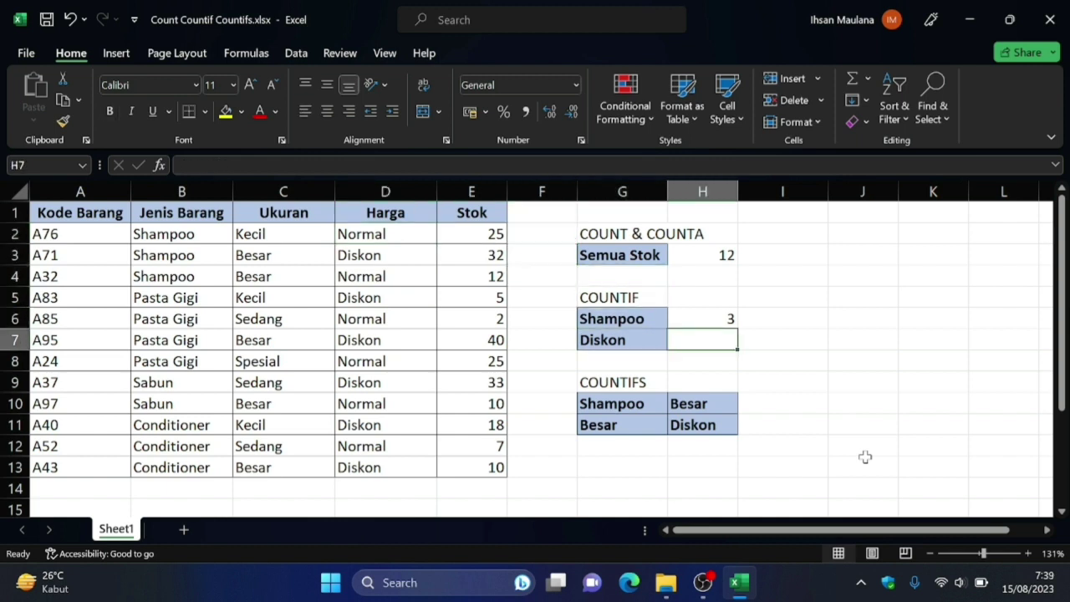
pyautogui.write('=countif')
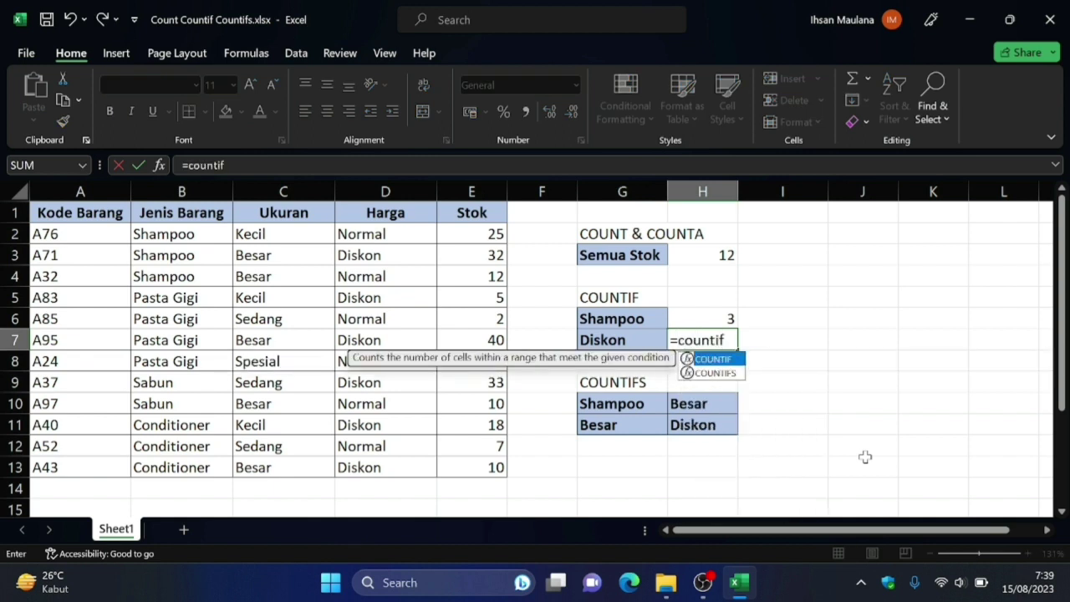
pyautogui.write('(d')
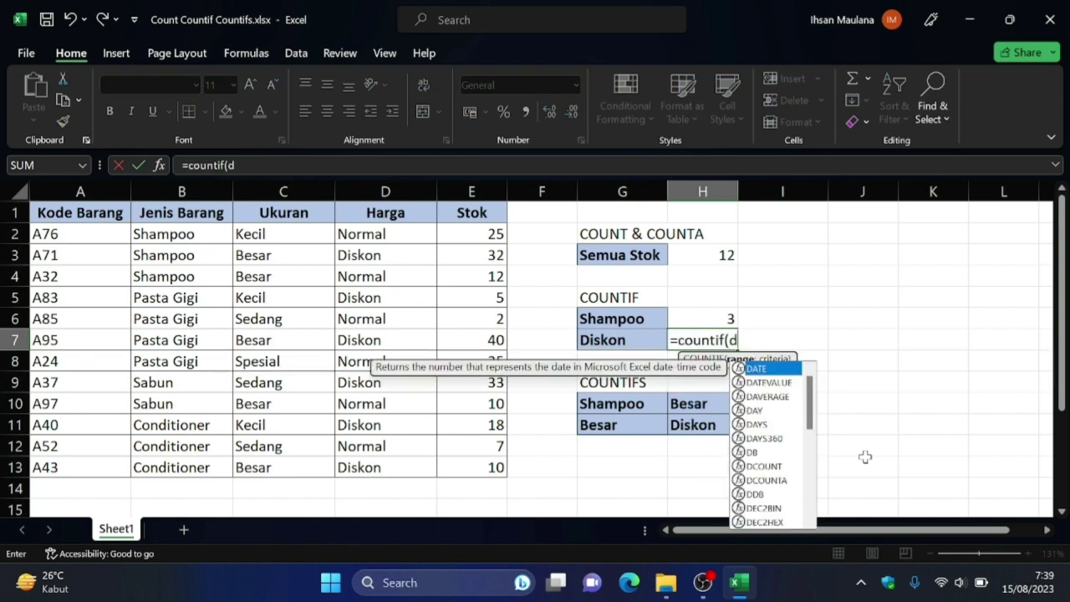
pyautogui.write('2:')
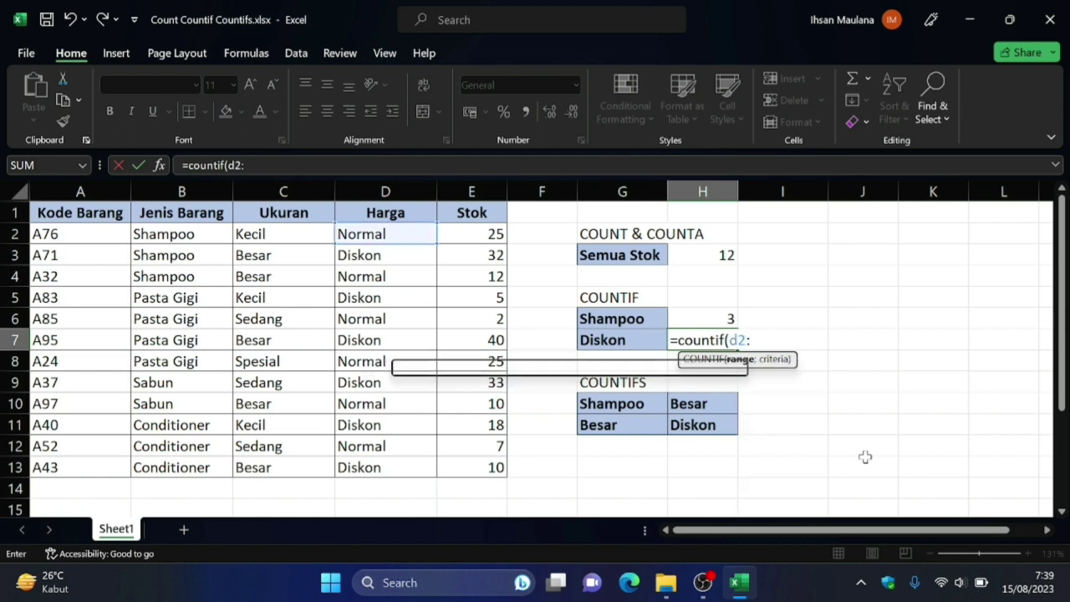
pyautogui.write('d13')
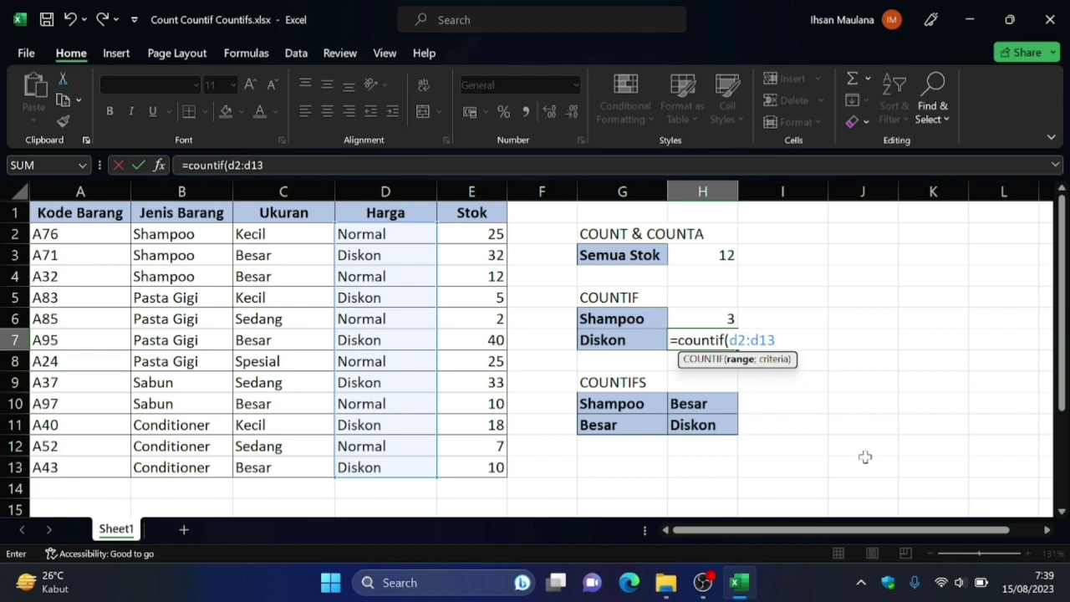
# Complete the COUNTIF formula in H7 with "Diskon" as its criterion
pyautogui.write(';')
pyautogui.write('"Diskon')
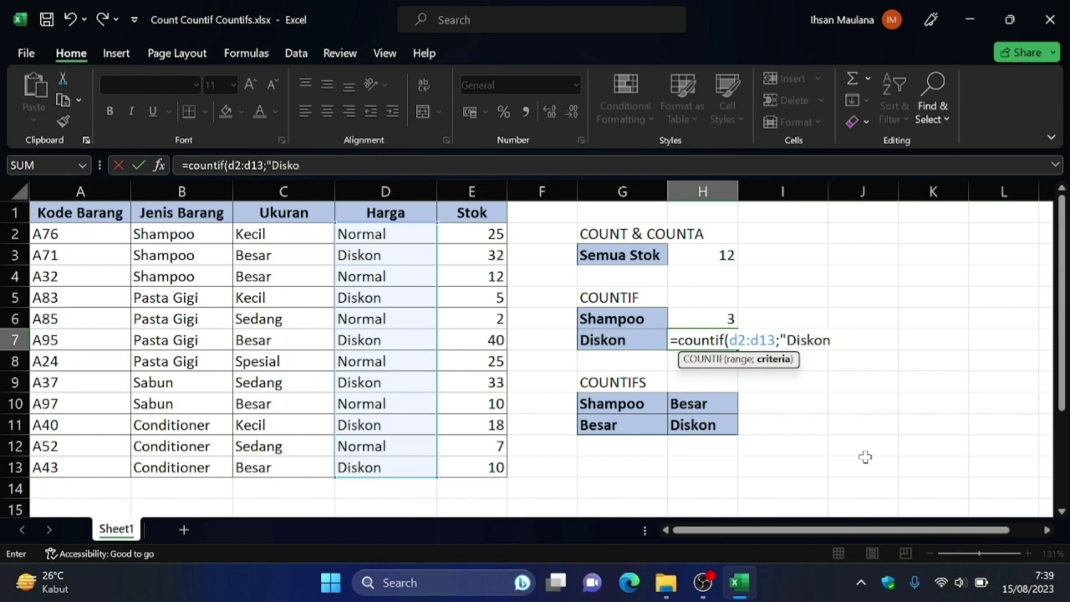
pyautogui.write('")')
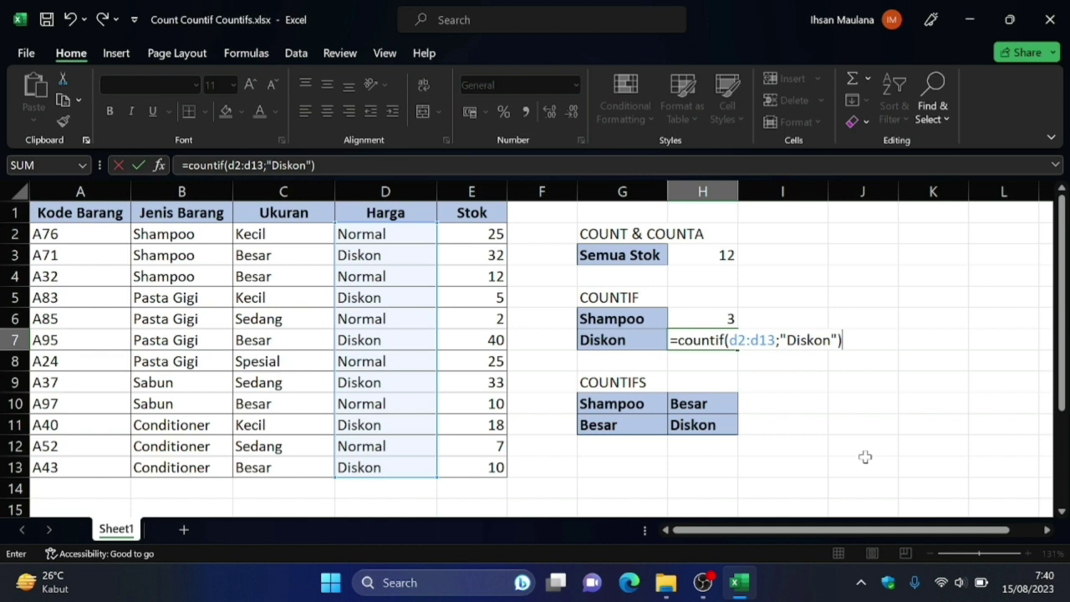
pyautogui.press('Return')
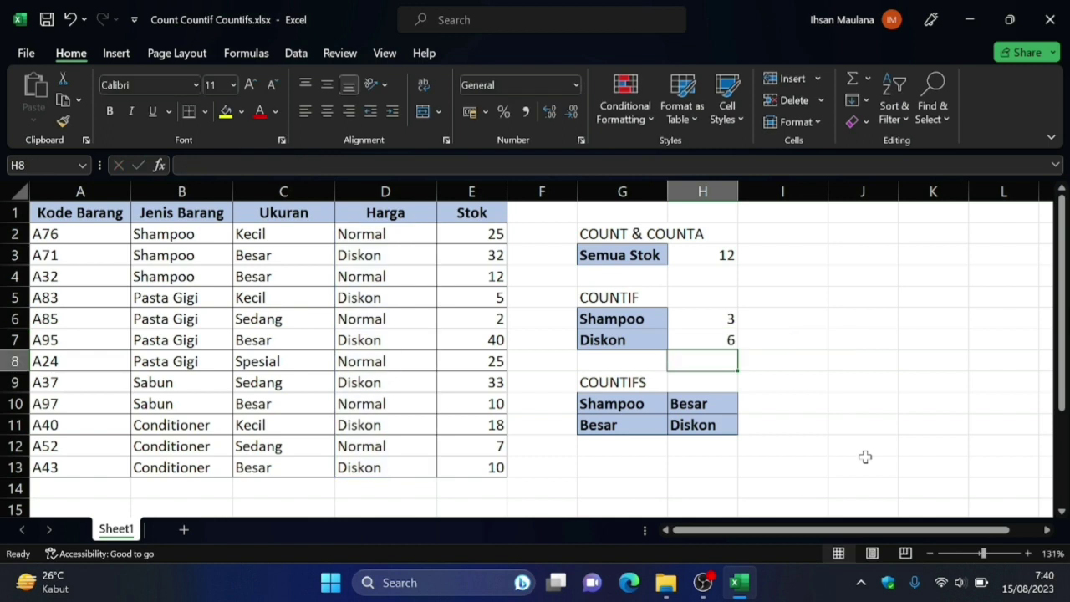
pyautogui.press('Up')
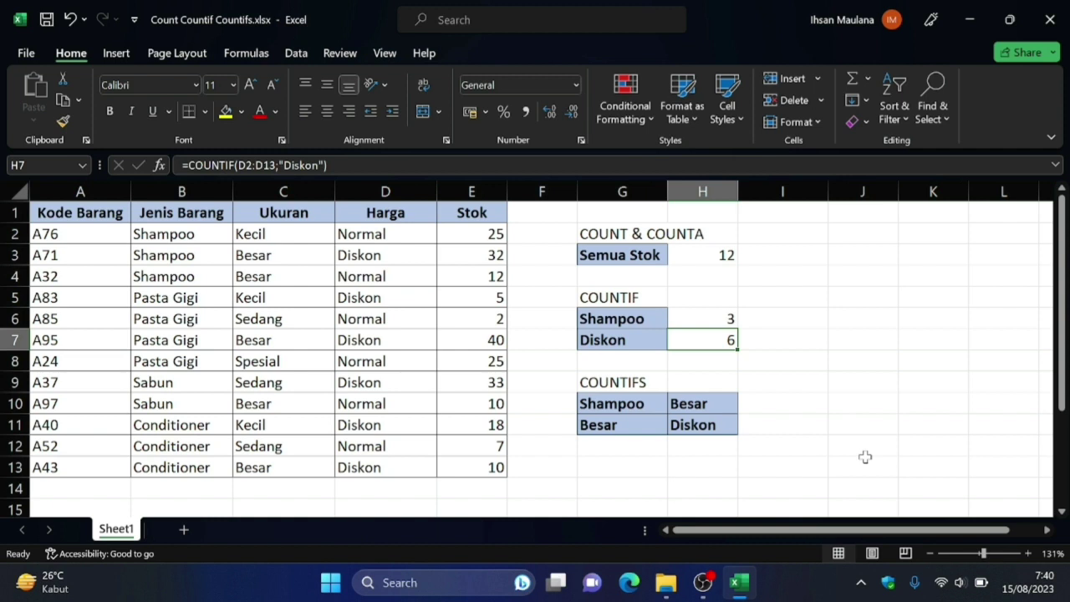
# Start a COUNTIFS formula in I10, beside the Shampoo and Besar criteria under the COUNTIFS heading
pyautogui.press('Down')
pyautogui.press('Left')
pyautogui.press('Down')
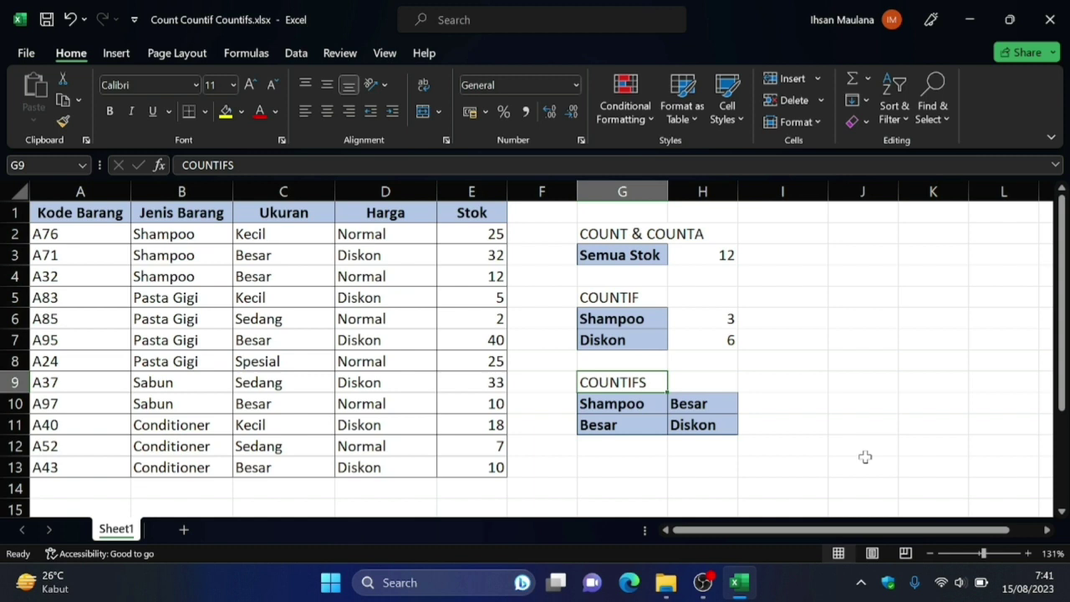
pyautogui.press('Down')
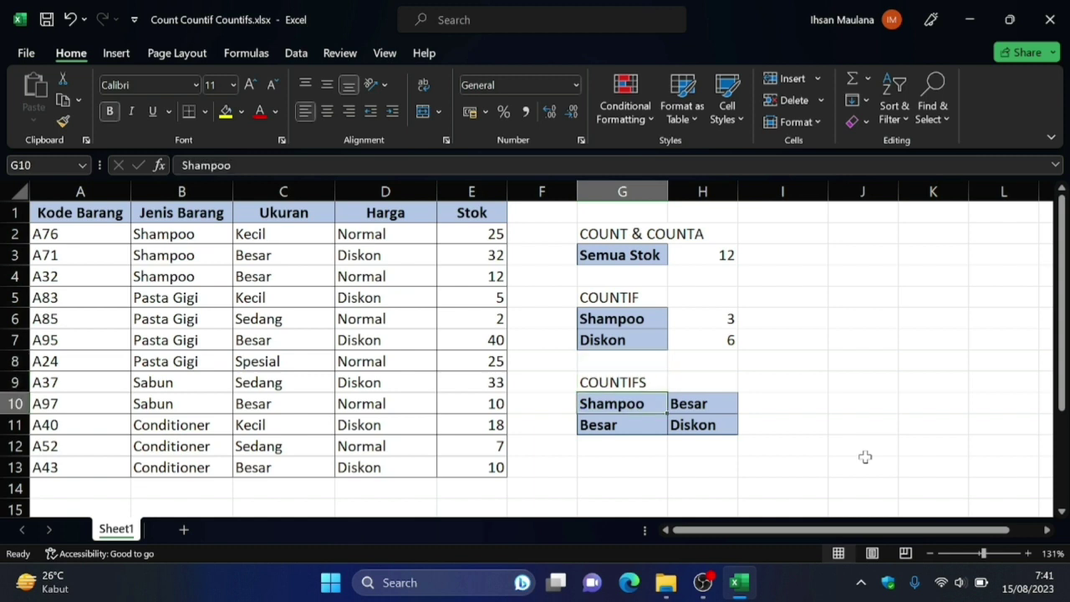
pyautogui.press('Right')
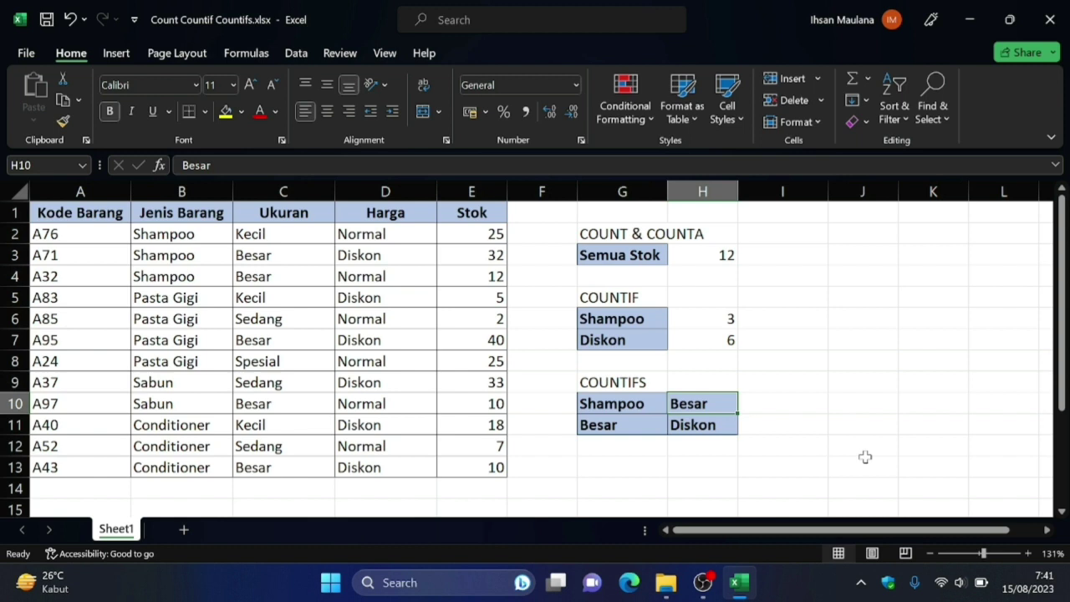
pyautogui.press('Right')
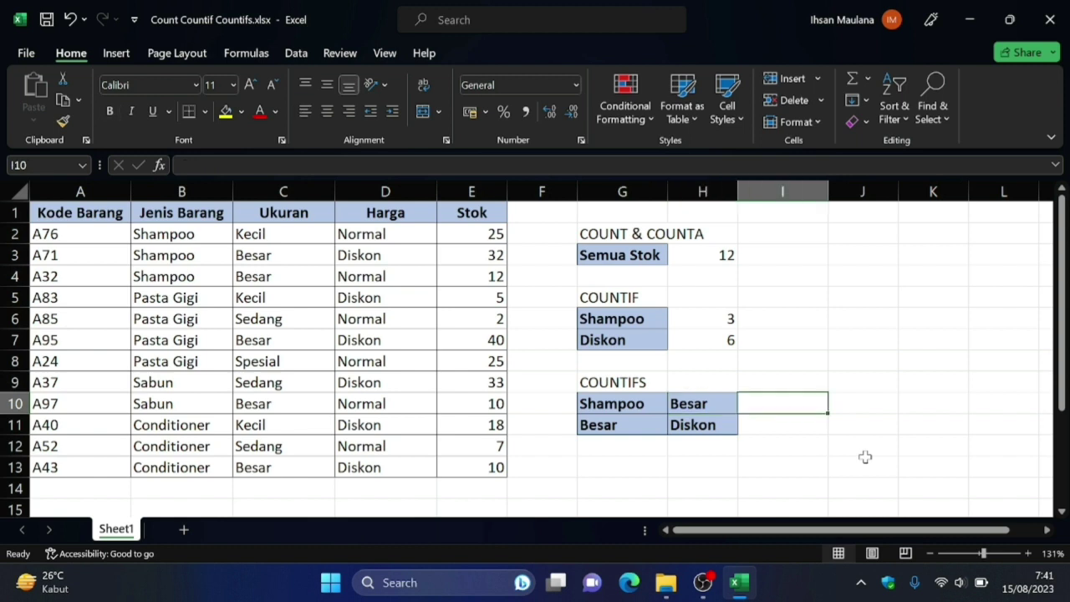
pyautogui.write('=')
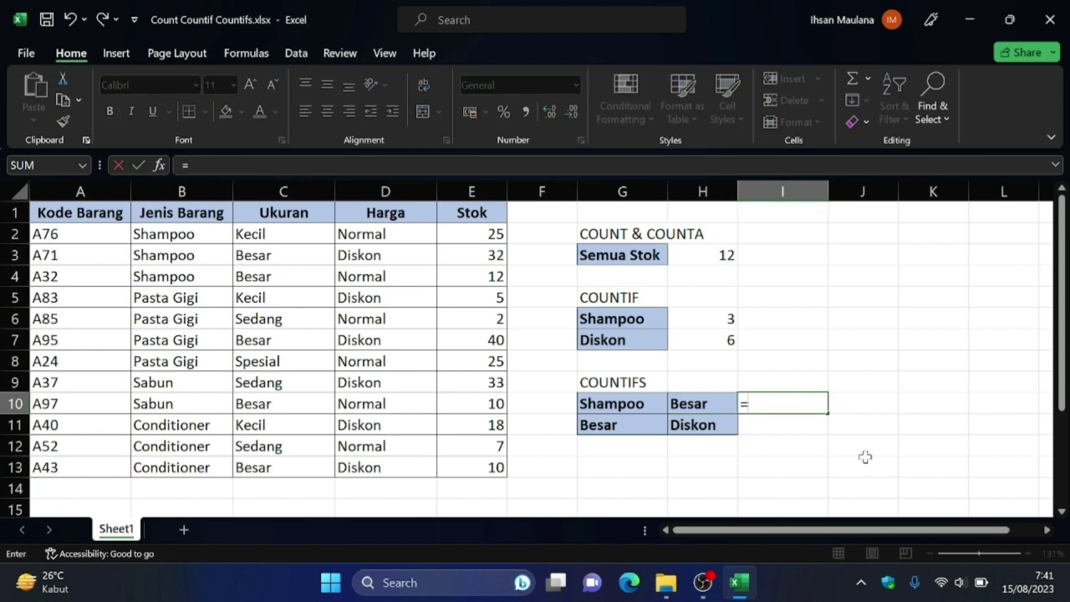
pyautogui.write('co')
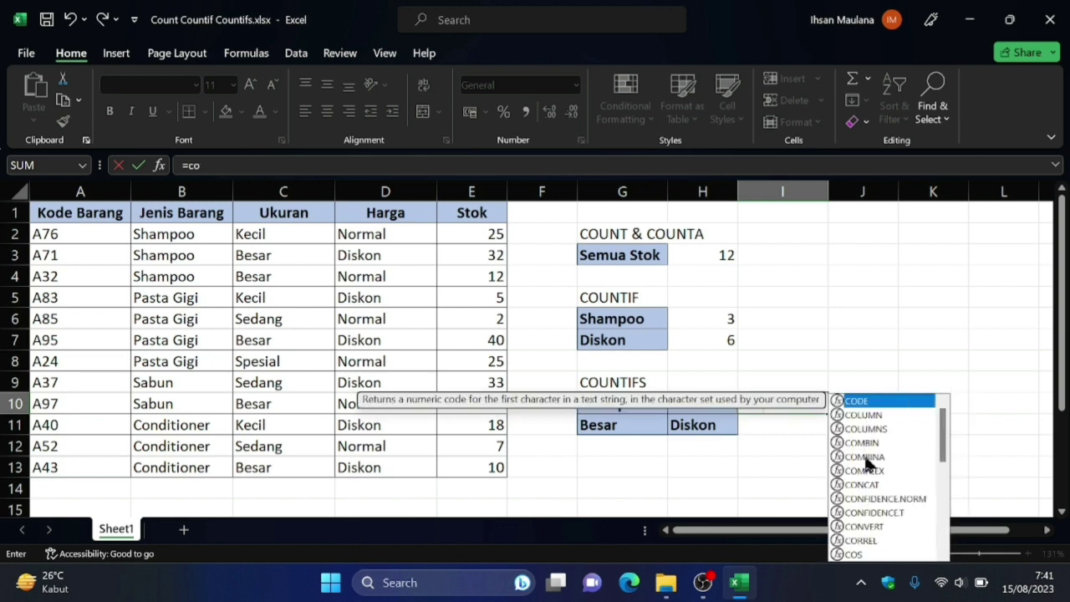
pyautogui.write('untfi')
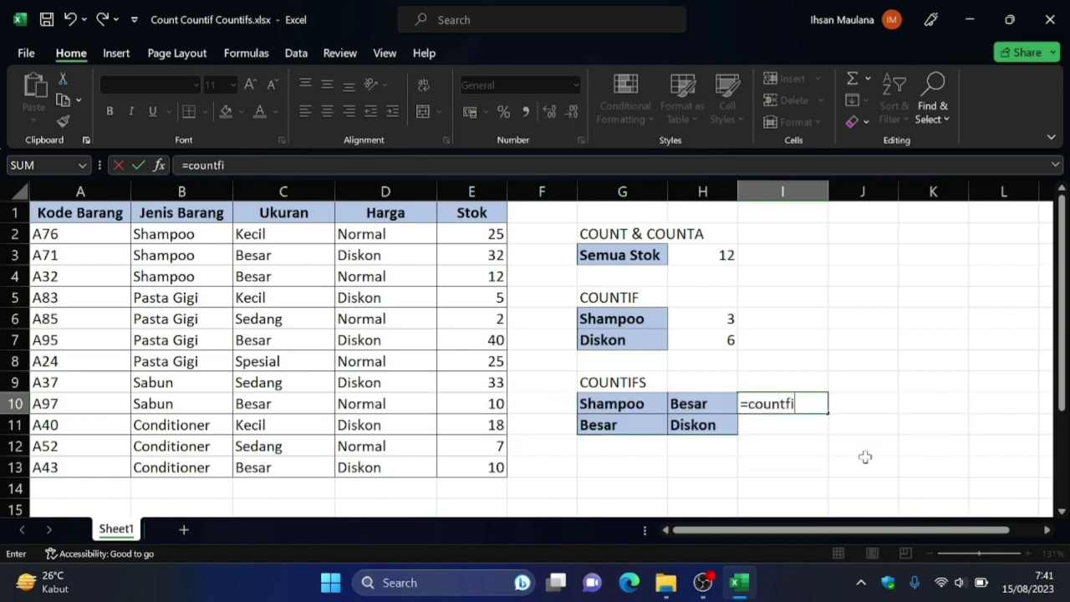
pyautogui.press('BackSpace')
pyautogui.press('BackSpace')
pyautogui.write('ifs')
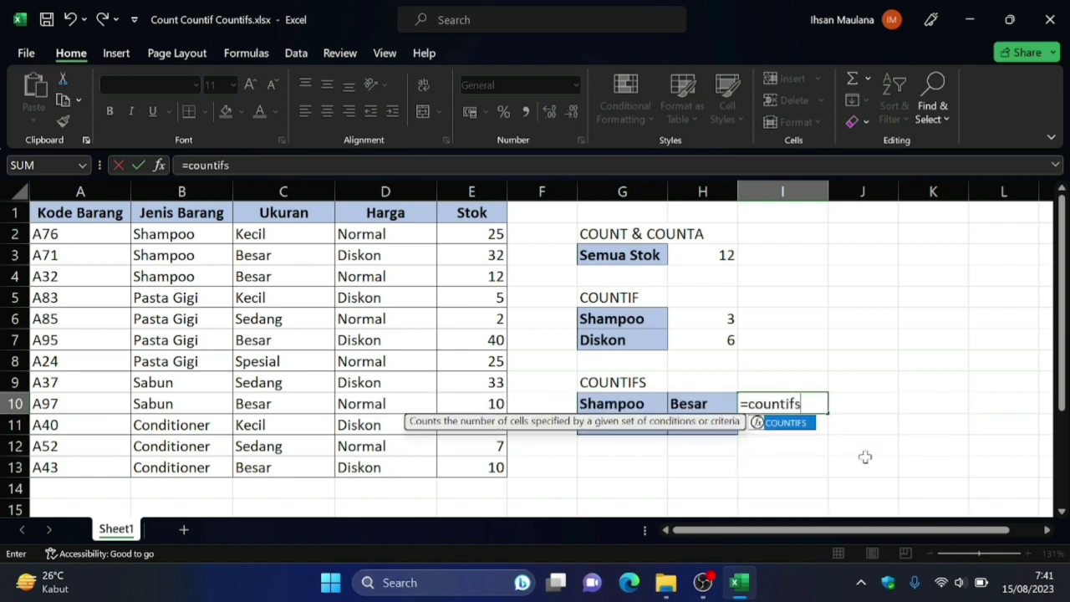
pyautogui.write('(')
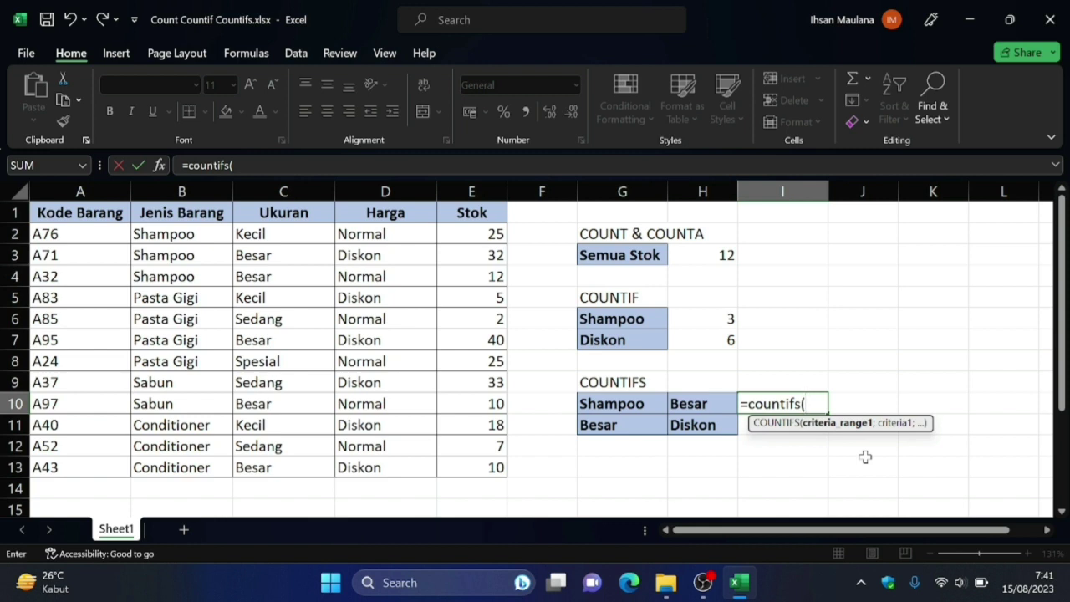
# Enter the Jenis Barang entries B2:B13 with "Shampoo" as the first range and criterion of the I10 formula
pyautogui.write('b2')
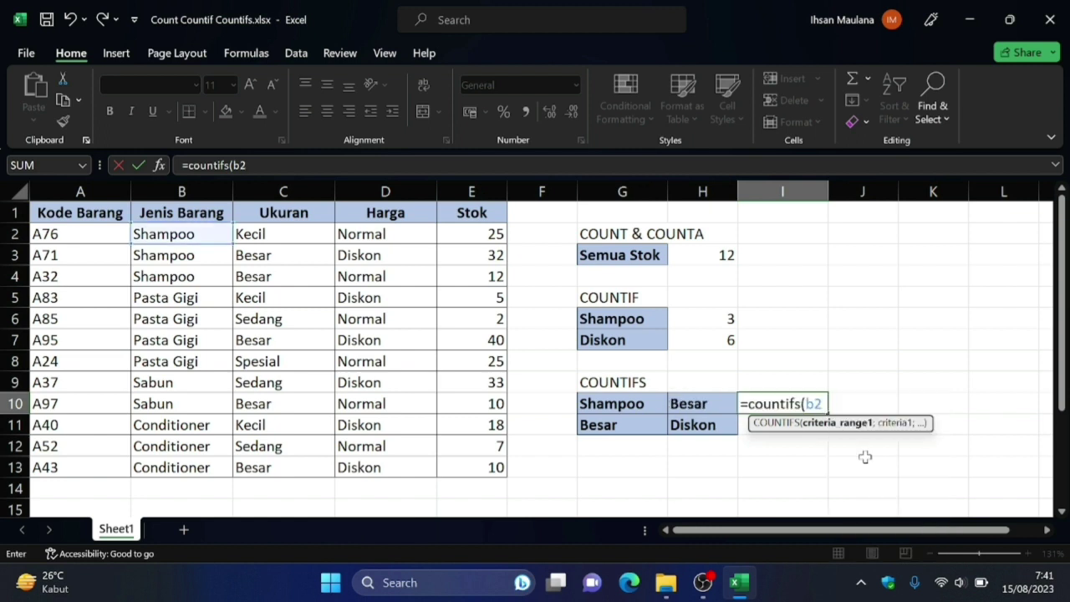
pyautogui.write(':b13')
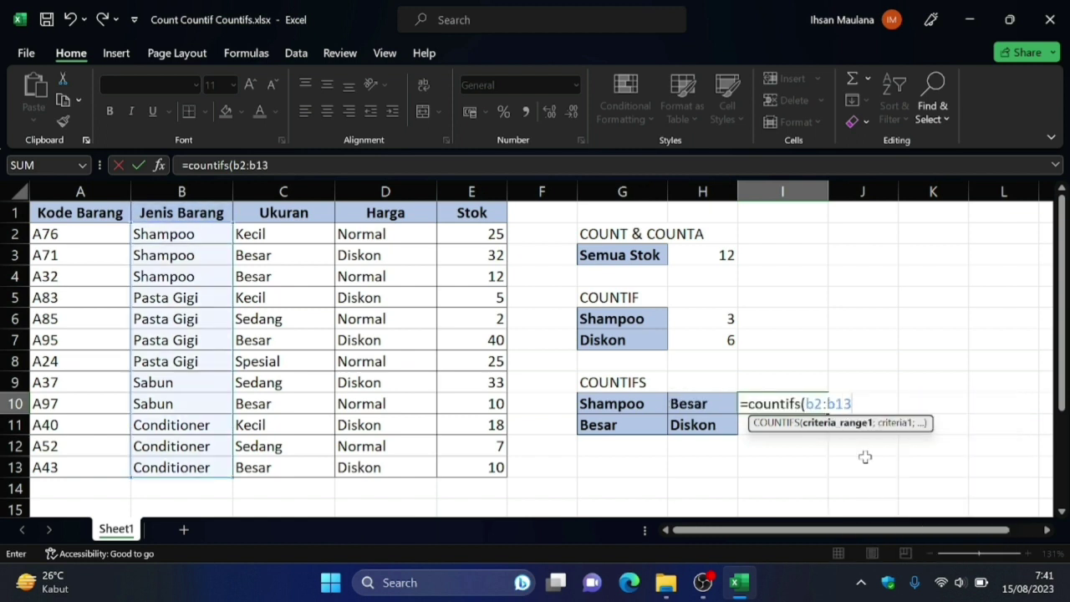
pyautogui.write(';')
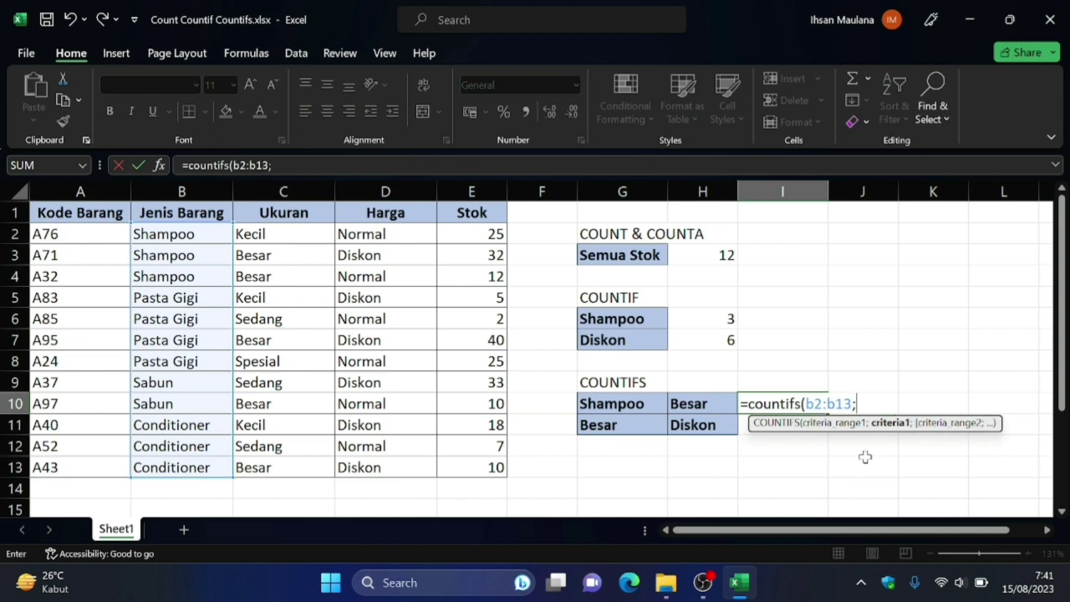
pyautogui.write('"Shamp')
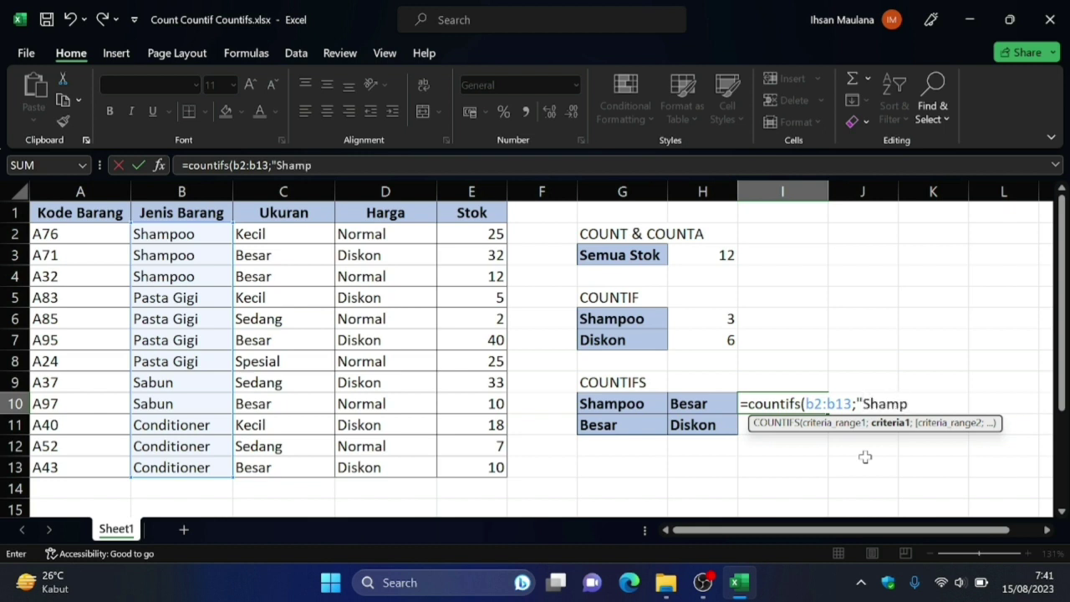
pyautogui.write('oo";')
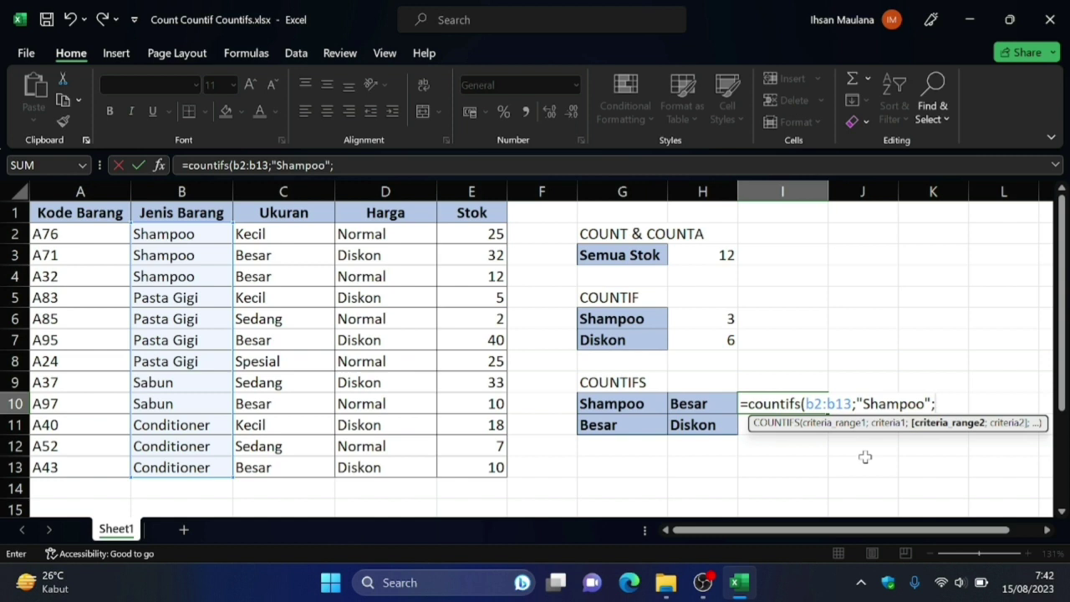
# Complete the COUNTIFS formula in I10 with the Ukuran entries C2:C13 and "Besar" as the second range and criterion
pyautogui.write('c3')
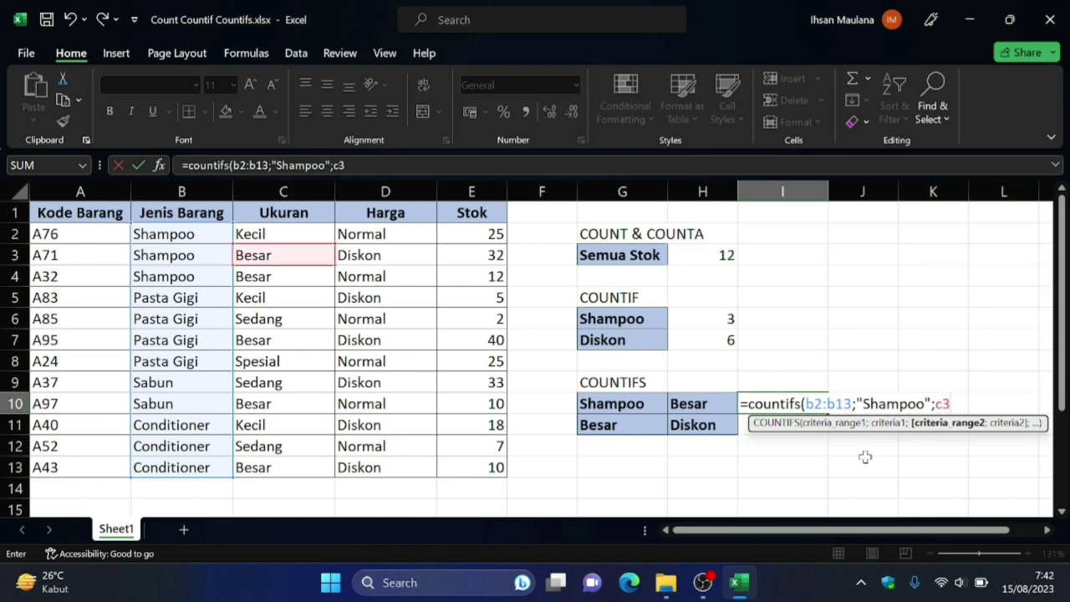
pyautogui.press('BackSpace')
pyautogui.write('2')
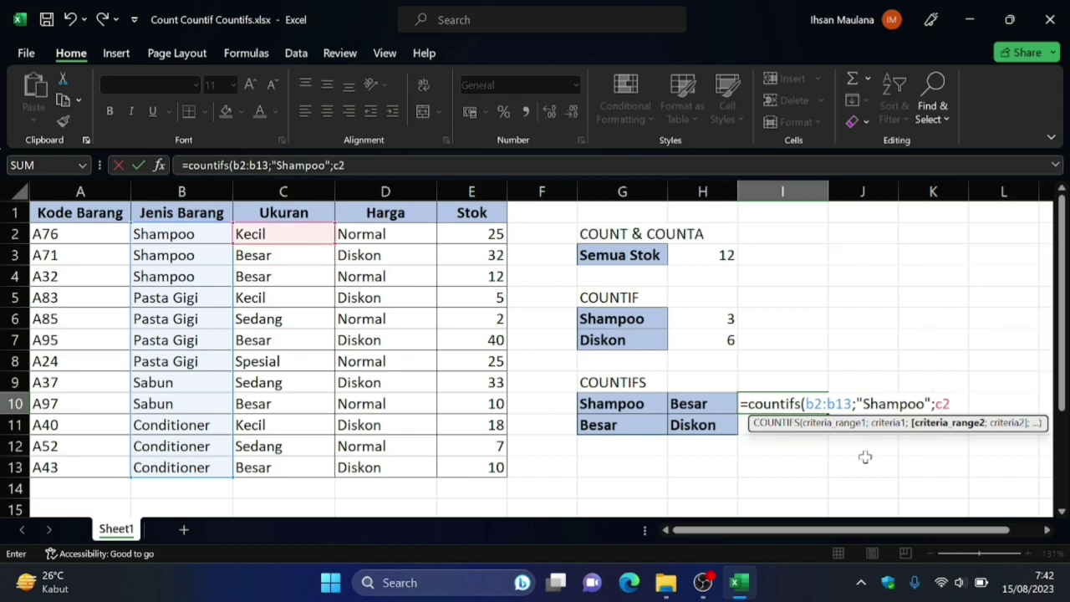
pyautogui.write(':c1')
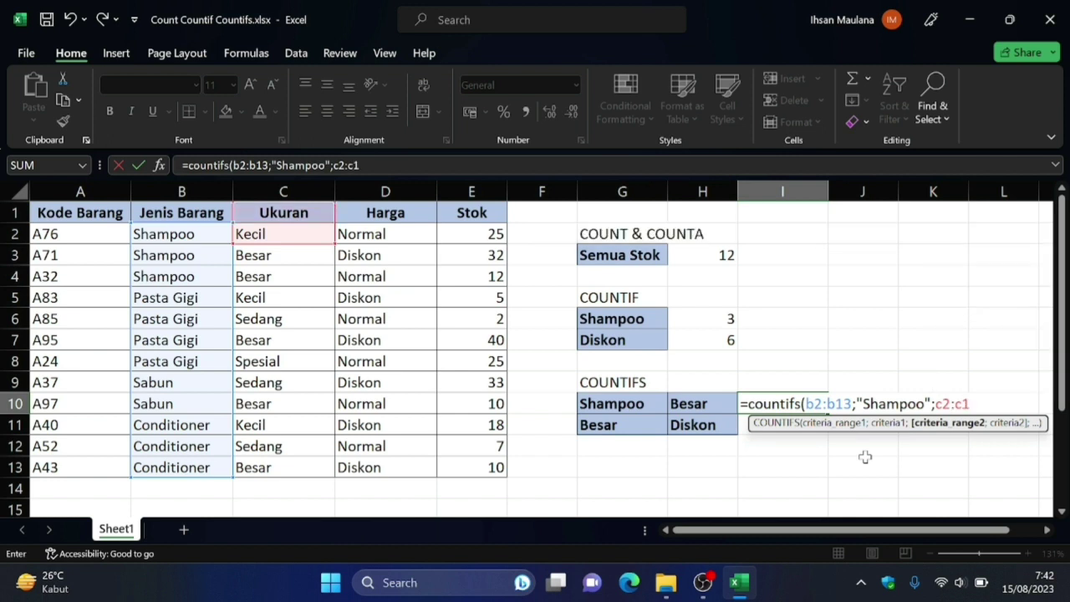
pyautogui.write('3;')
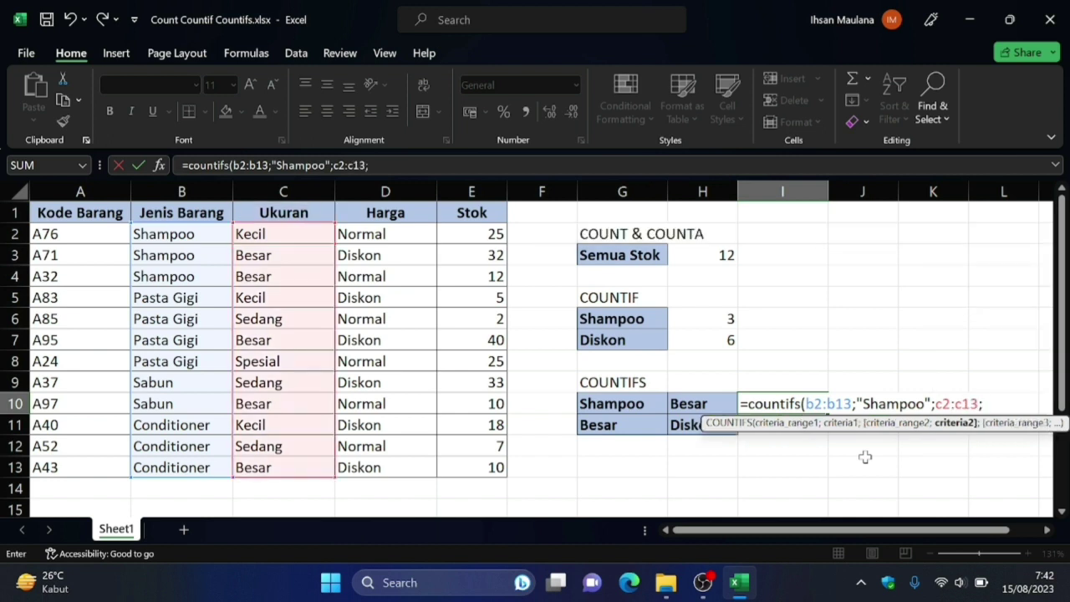
pyautogui.write('"Besar"')
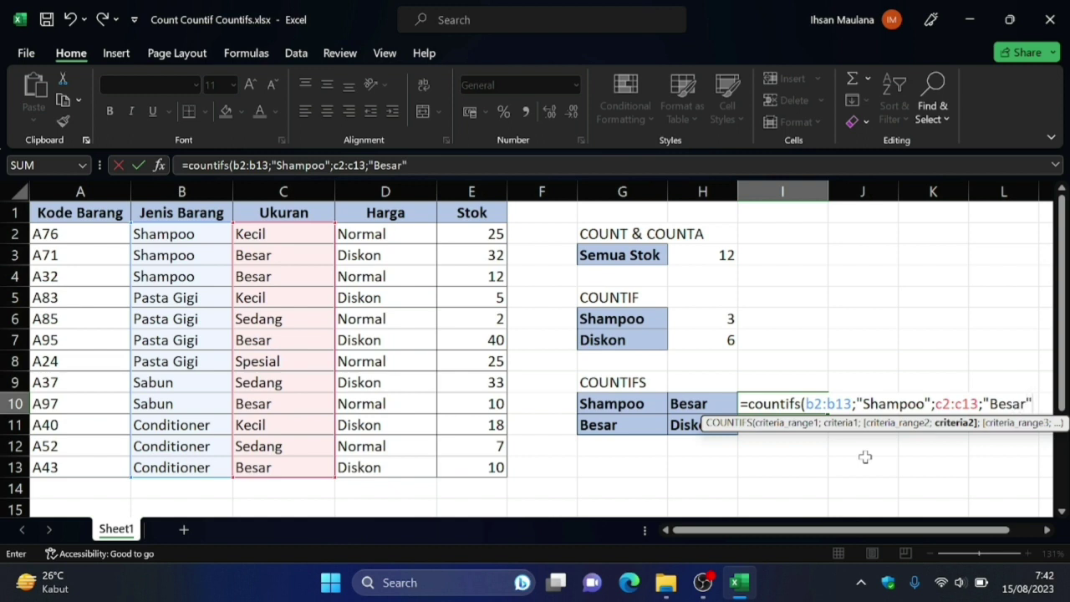
pyautogui.write(')')
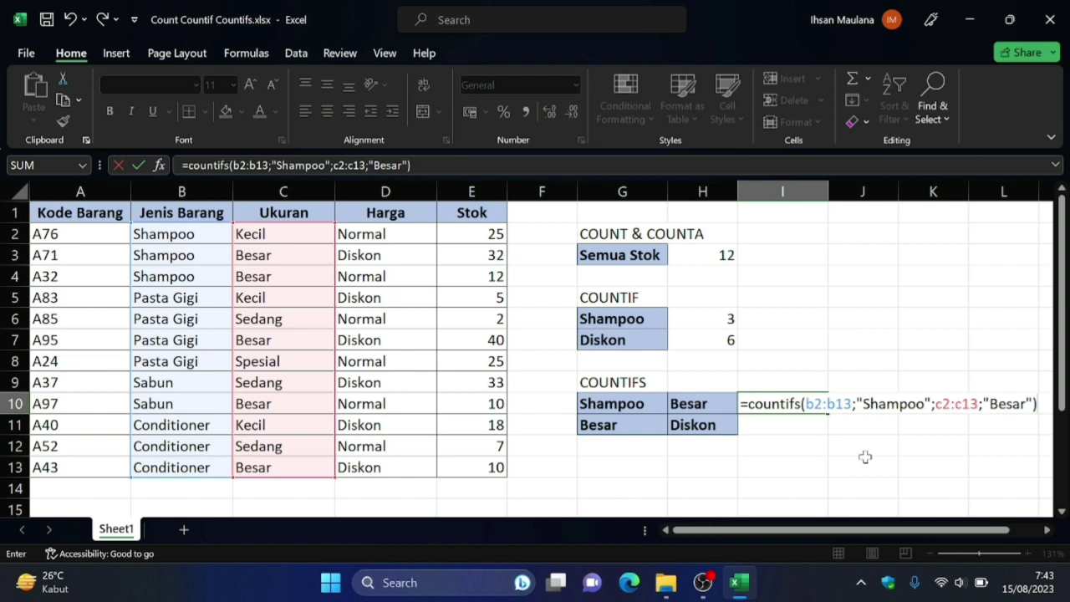
pyautogui.press('Return')
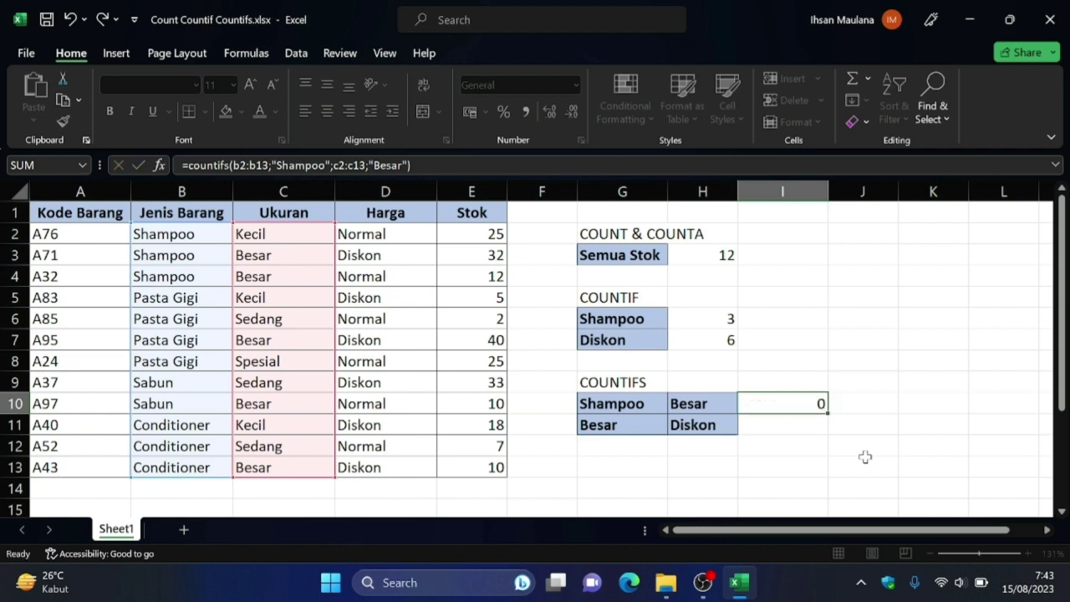
pyautogui.press('Up')
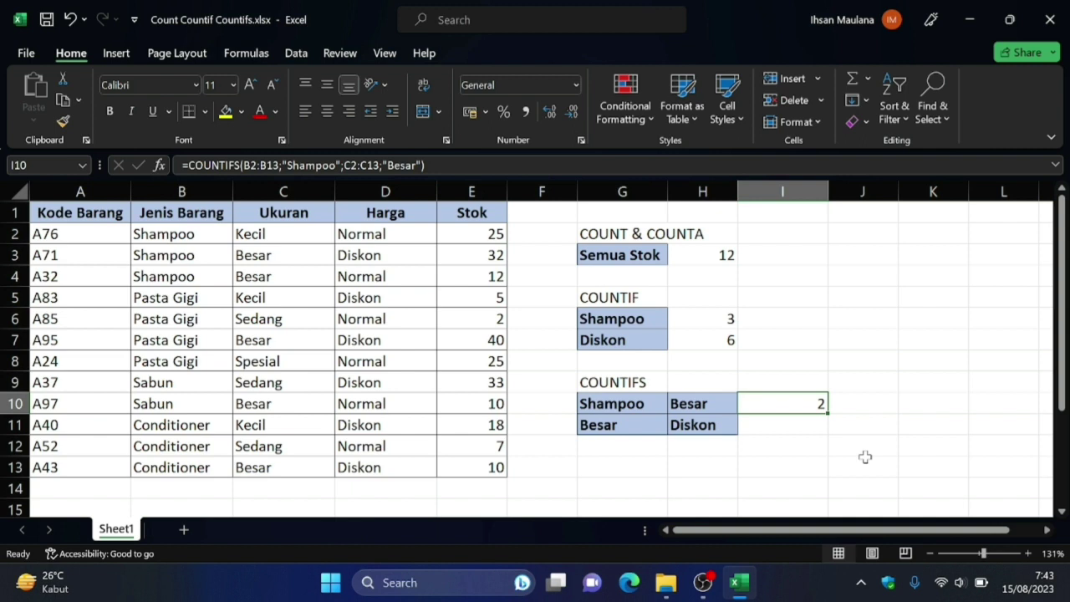
# Check the I10 result against the table by comparing Jenis Barang and Ukuran in each Shampoo row, rows 2 to 4
pyautogui.hotkey('ctrl', 'Home')
pyautogui.press('Right')
pyautogui.press('Down')
pyautogui.press('Right')
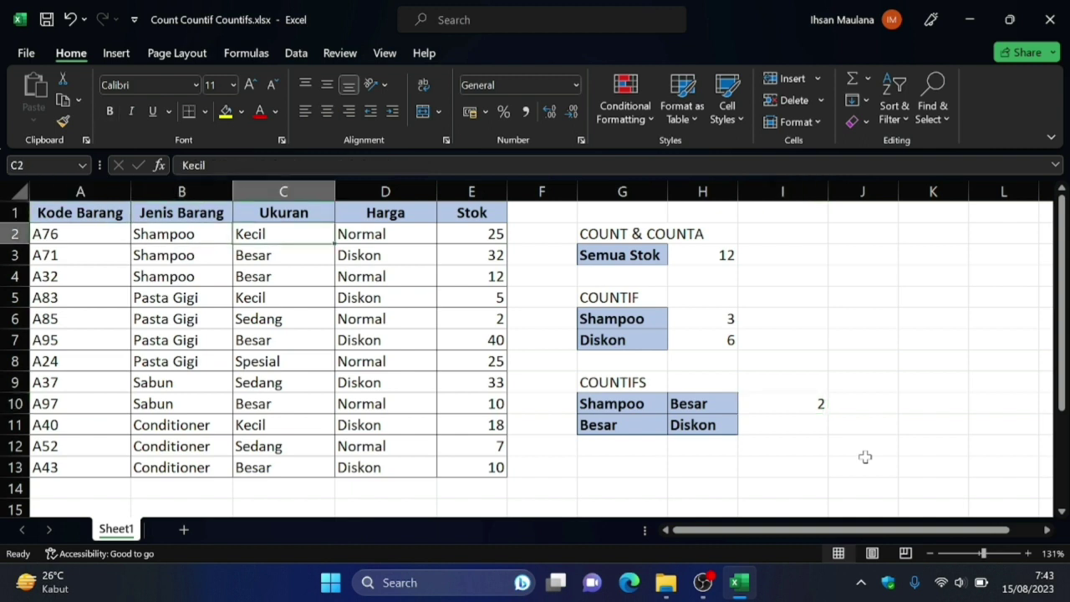
pyautogui.press('Left')
pyautogui.press('Down')
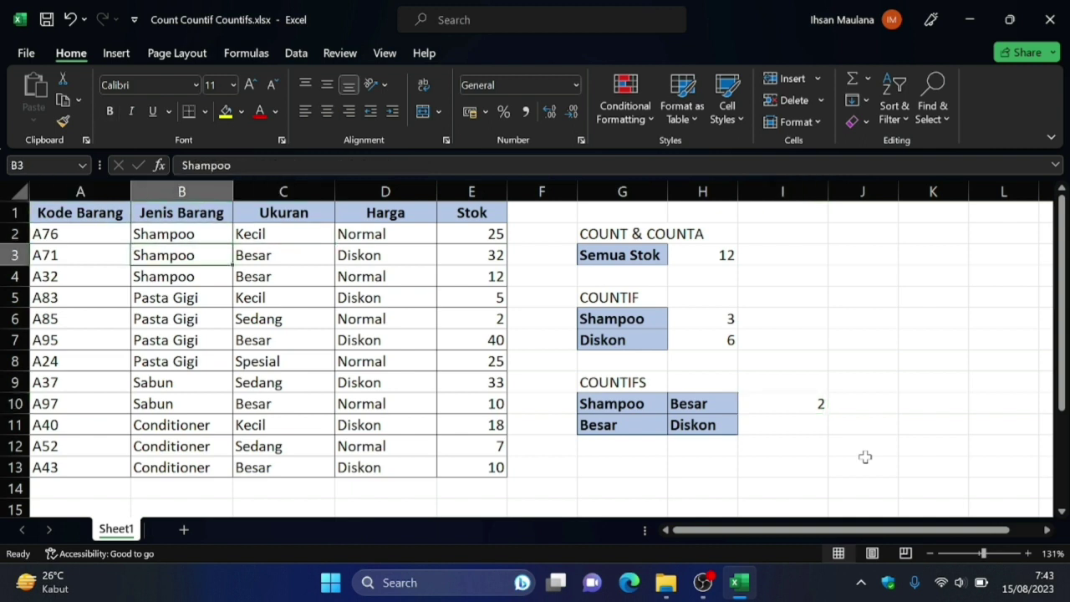
pyautogui.press('Right')
pyautogui.press('Left')
pyautogui.press('Down')
pyautogui.press('Right')
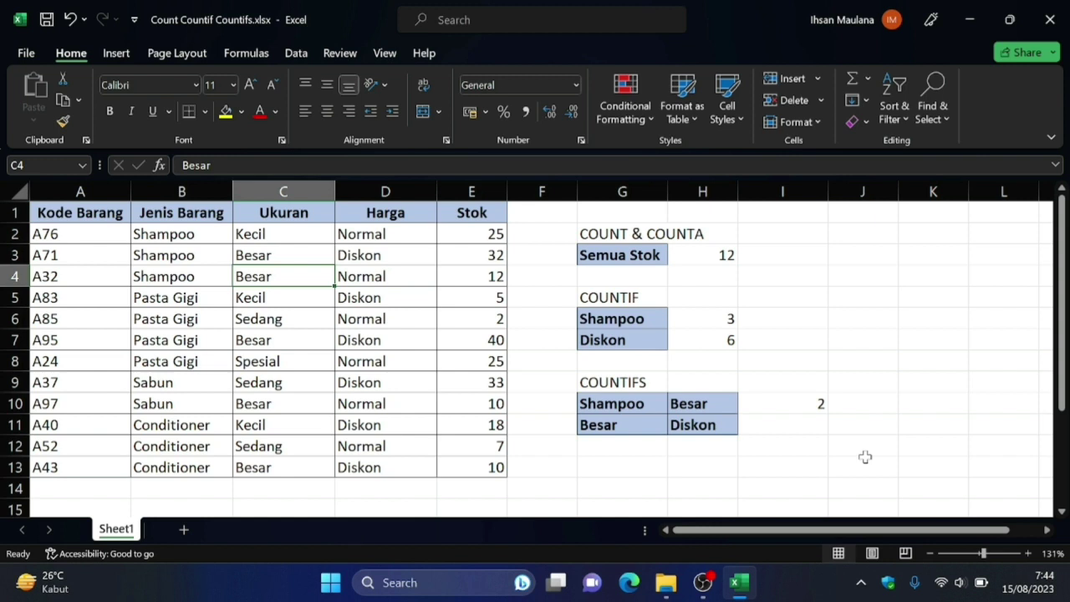
# Start a COUNTIFS formula in I11, beside the Besar and Diskon criteria under the COUNTIFS heading
pyautogui.press('Down')
pyautogui.press('Right')
pyautogui.press('Right')
pyautogui.press('Right')
pyautogui.press('Right')
pyautogui.press('Right')
pyautogui.press('Down')
pyautogui.press('Down')
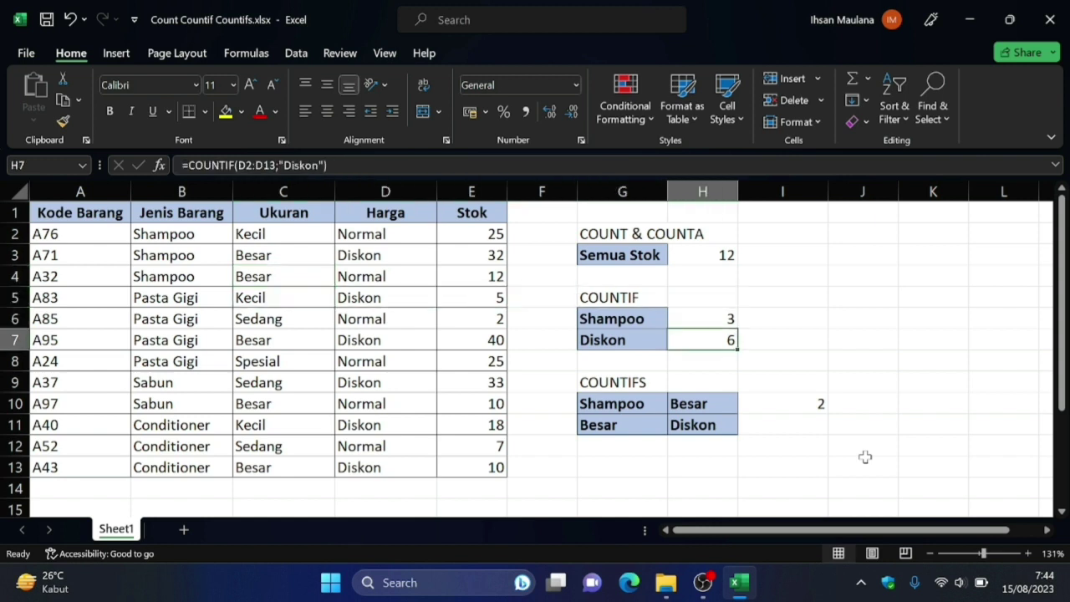
pyautogui.press('Left')
pyautogui.press('Down')
pyautogui.press('Down')
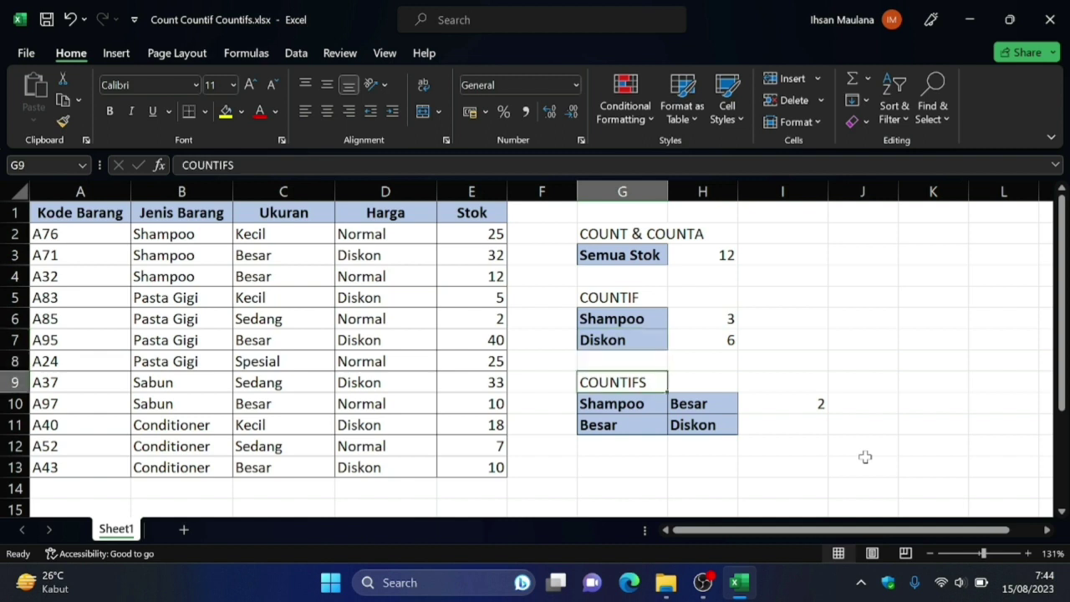
pyautogui.press('Down')
pyautogui.press('Down')
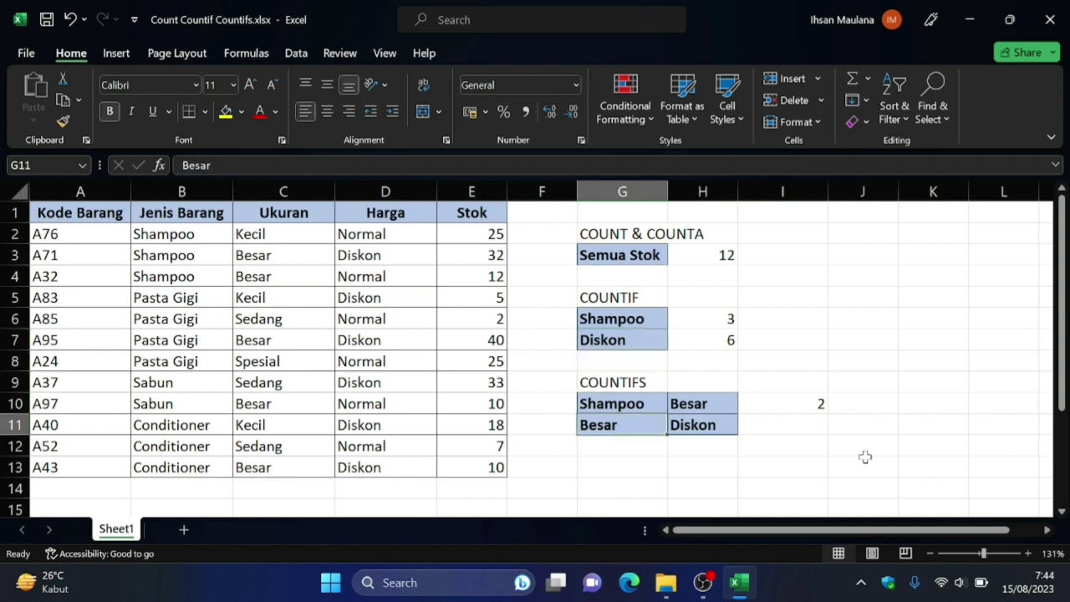
pyautogui.press('Right')
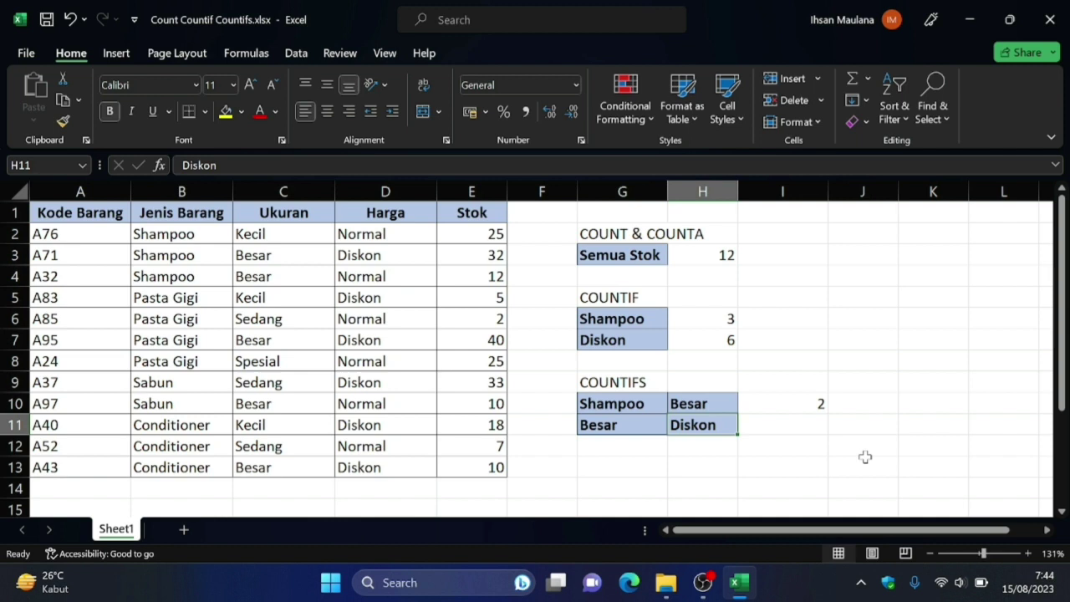
pyautogui.press('Right')
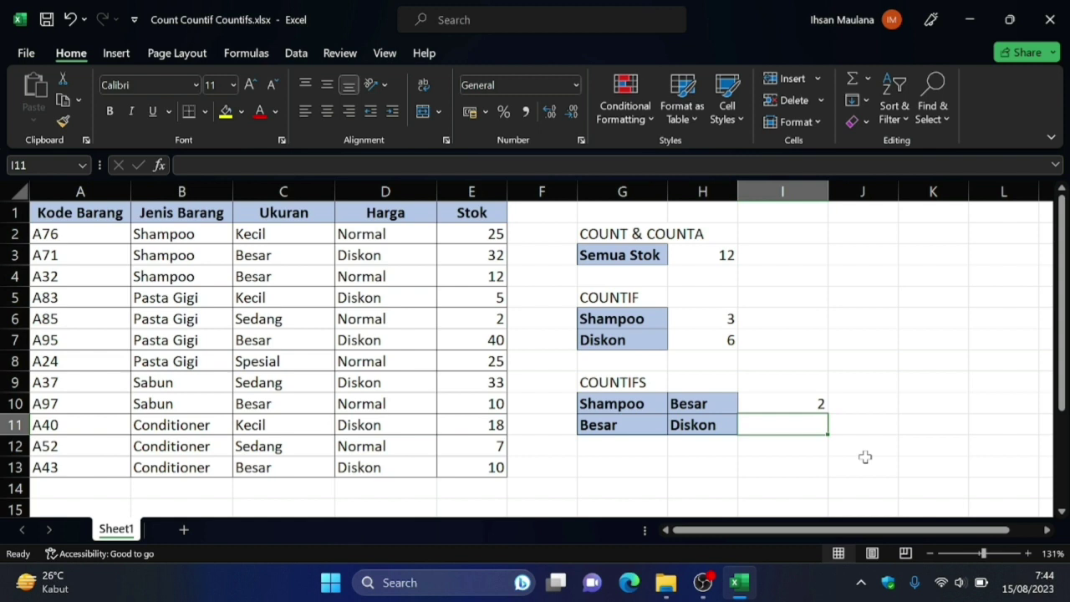
pyautogui.write('=count')
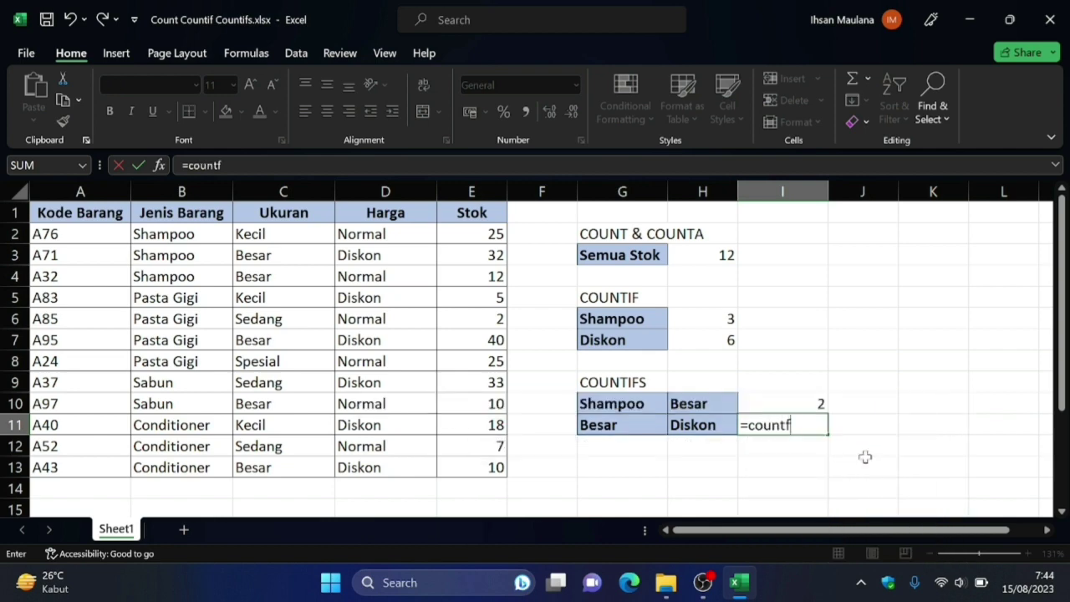
pyautogui.write('ifs(')
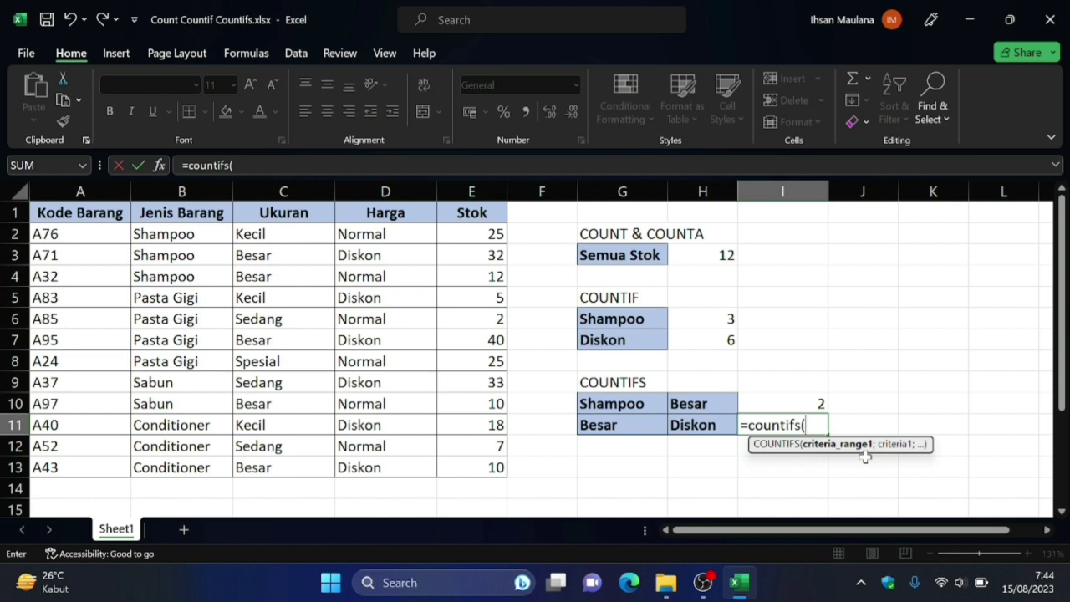
# Enter the Ukuran entries C2:C13 with "Besar" as the first range and criterion of the I11 formula
pyautogui.write('c')
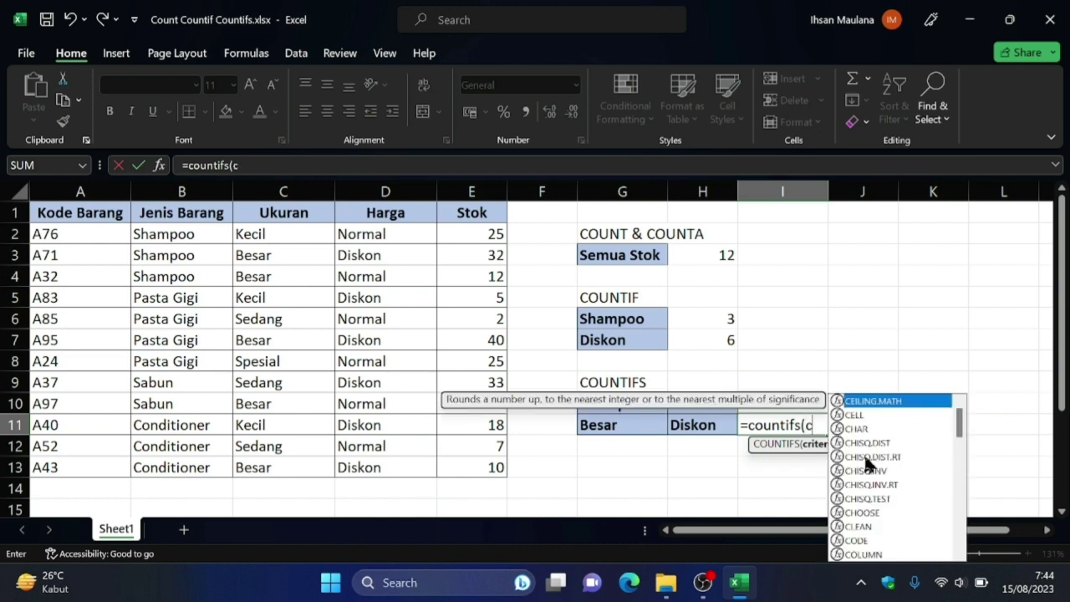
pyautogui.write('2:c')
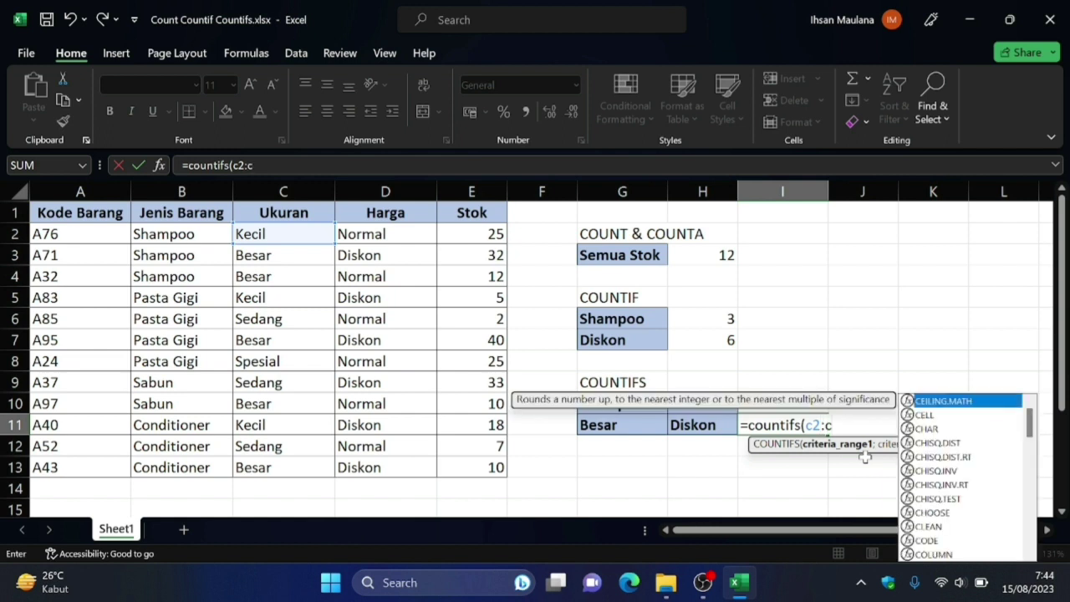
pyautogui.write('13')
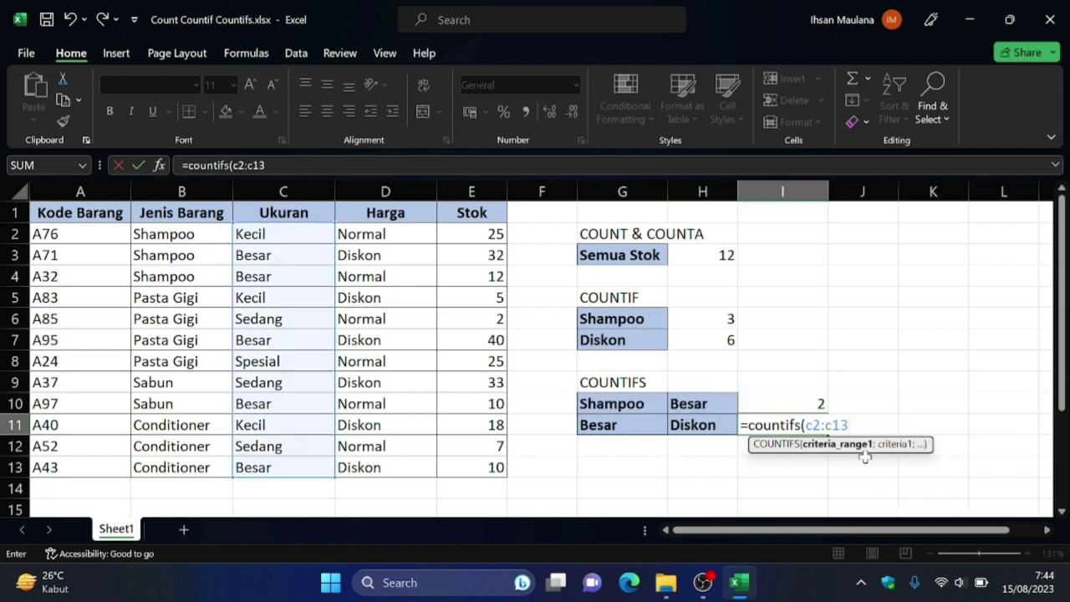
pyautogui.write(';"')
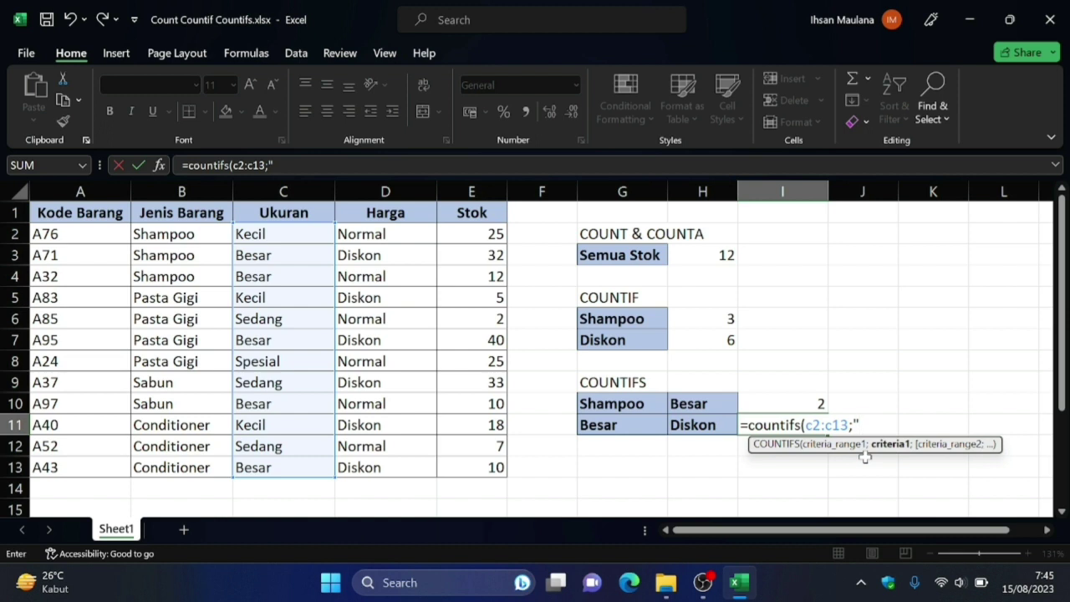
pyautogui.write('Besar"')
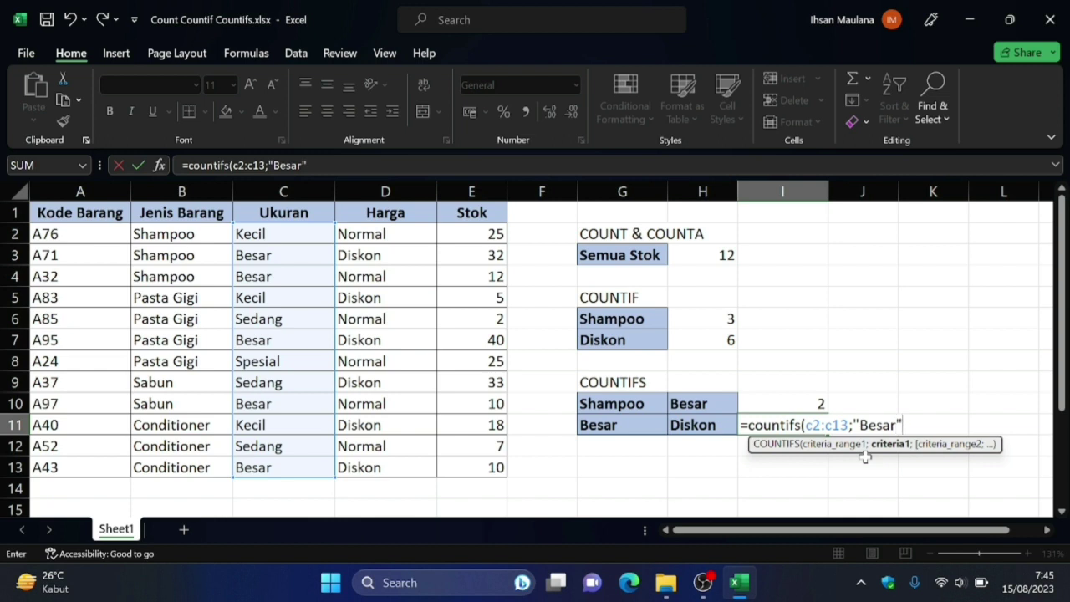
# Complete the COUNTIFS formula in I11 with the Harga entries D2:D13 and "Diskon" as the second range and criterion
pyautogui.write(';')
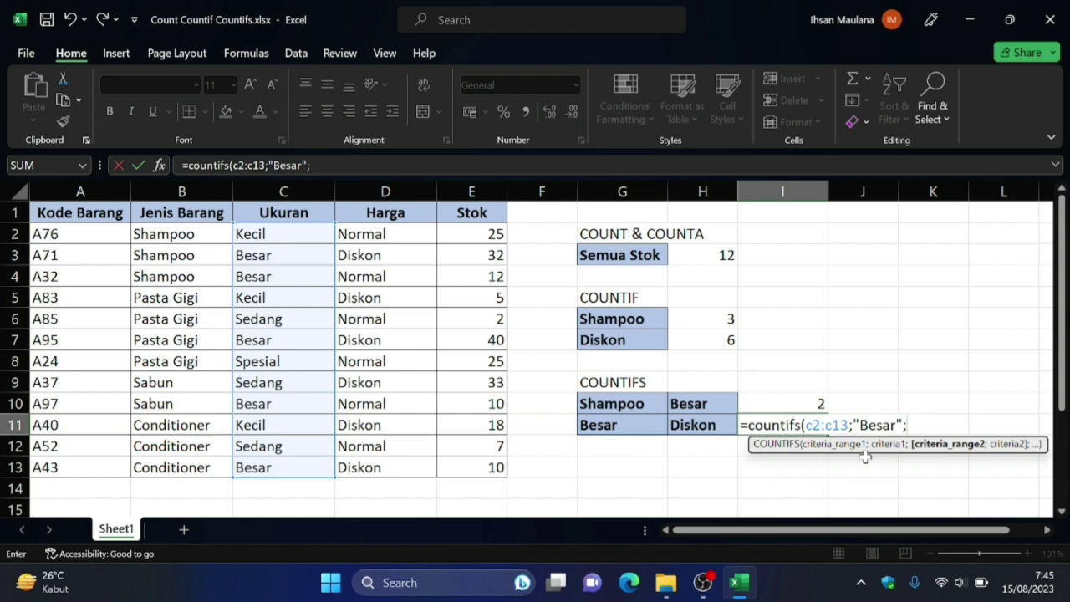
pyautogui.write('d2')
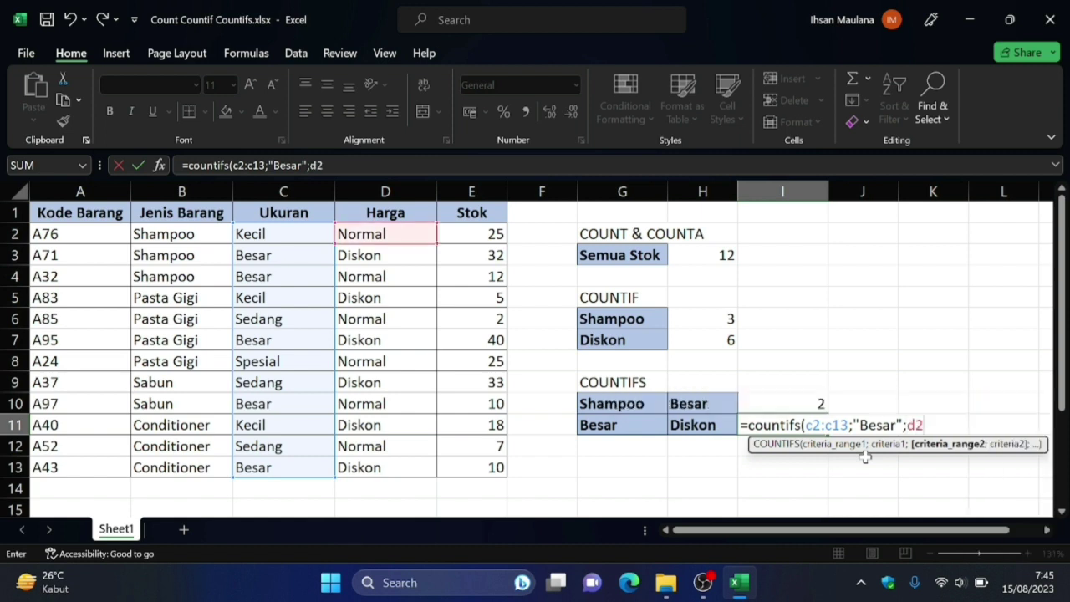
pyautogui.write(':d')
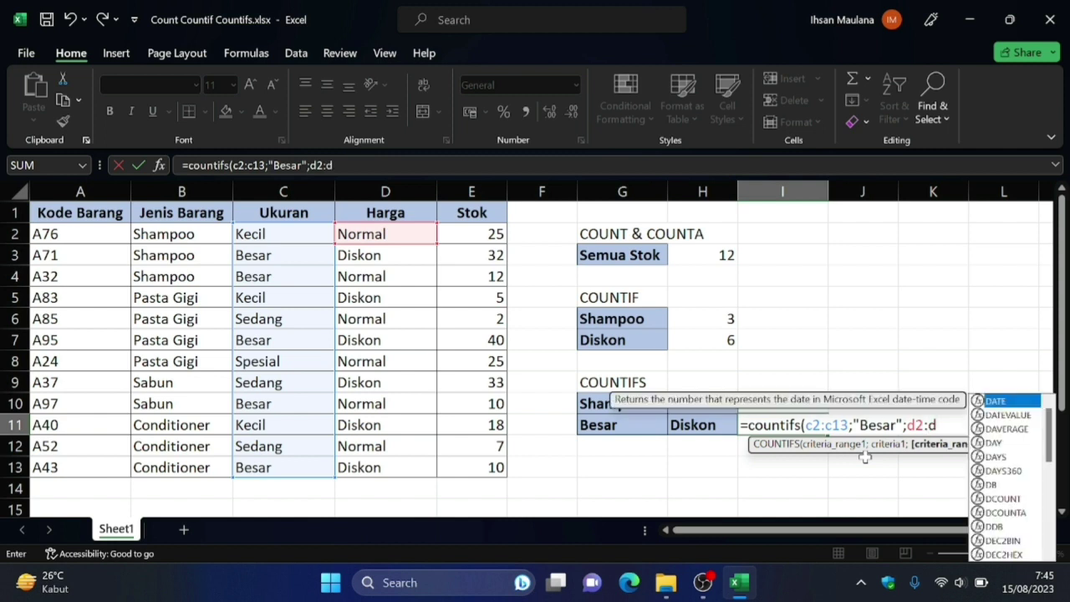
pyautogui.write('13')
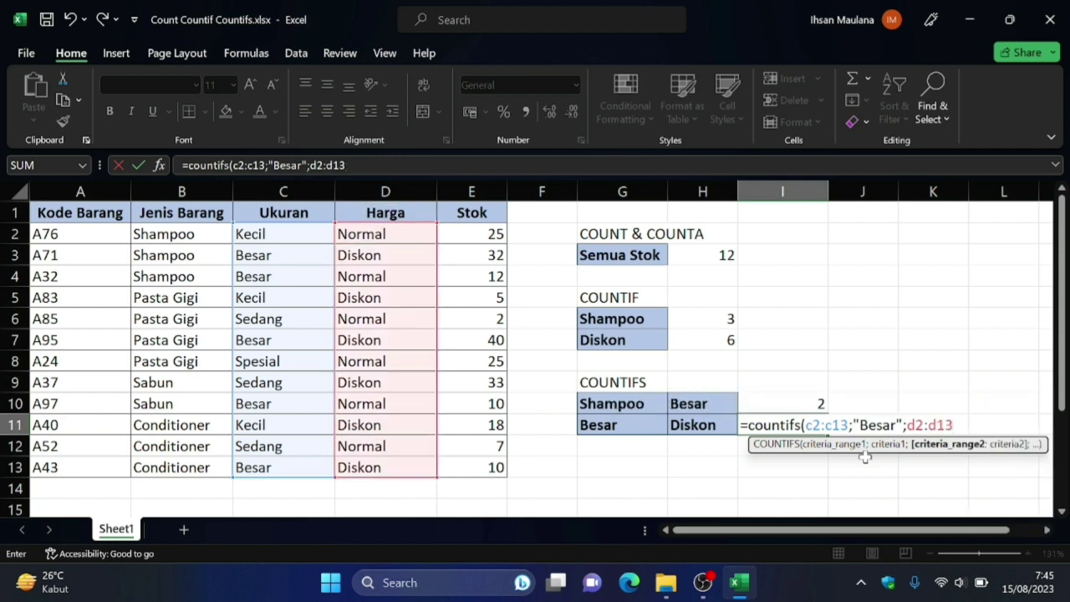
pyautogui.write(';"')
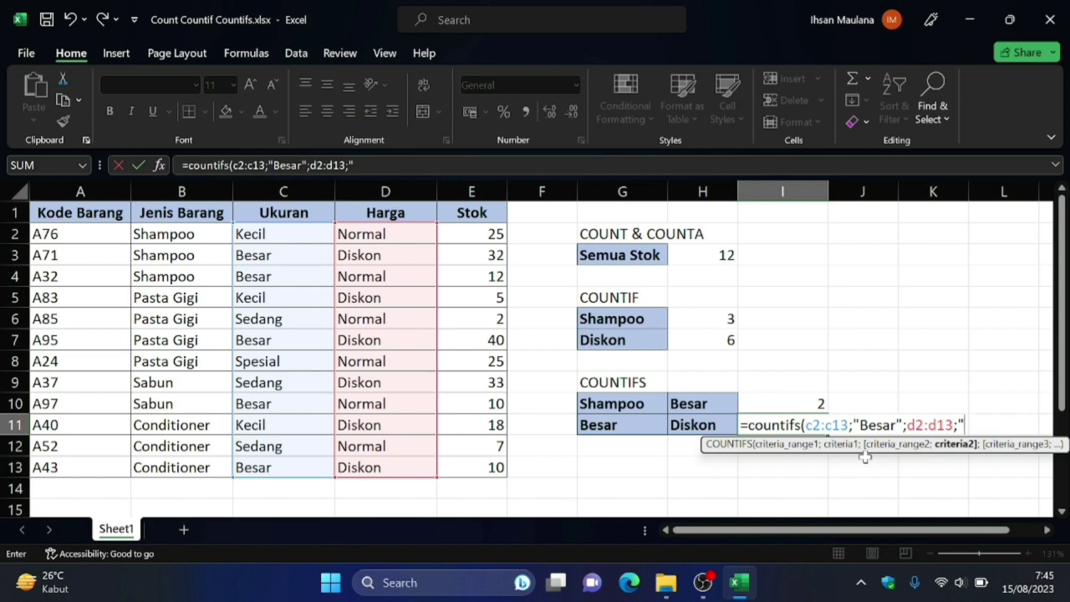
pyautogui.write('F')
pyautogui.press('BackSpace')
pyautogui.write('Diskon')
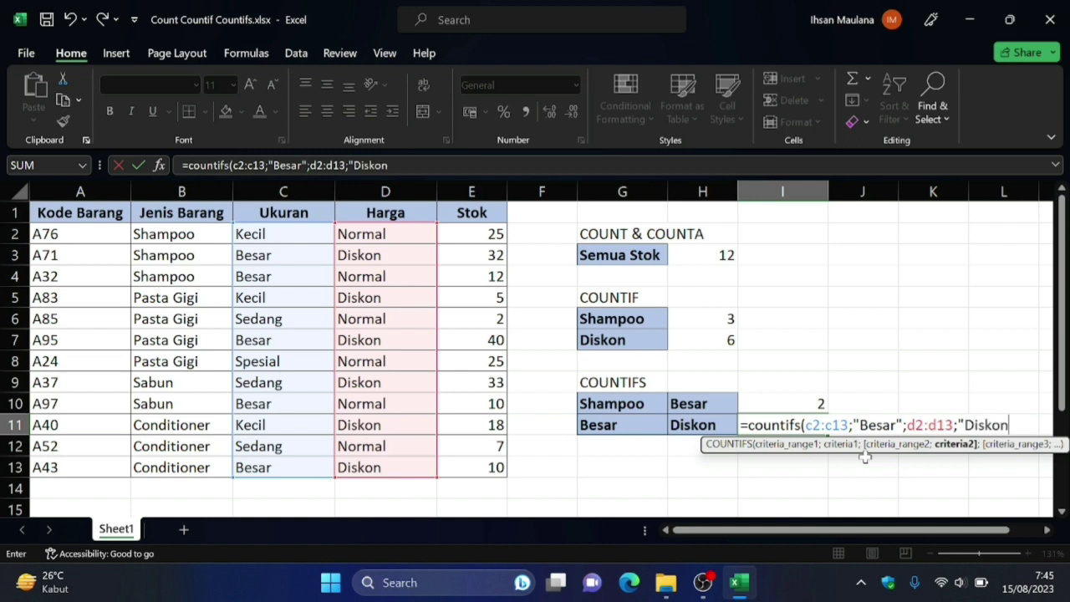
pyautogui.write('")')
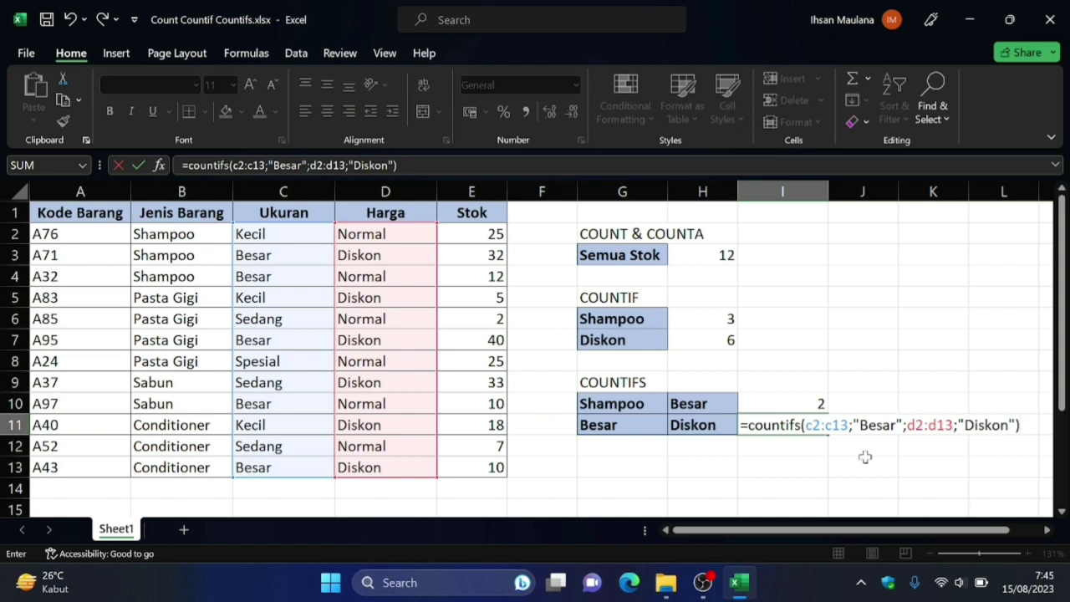
pyautogui.press('Return')
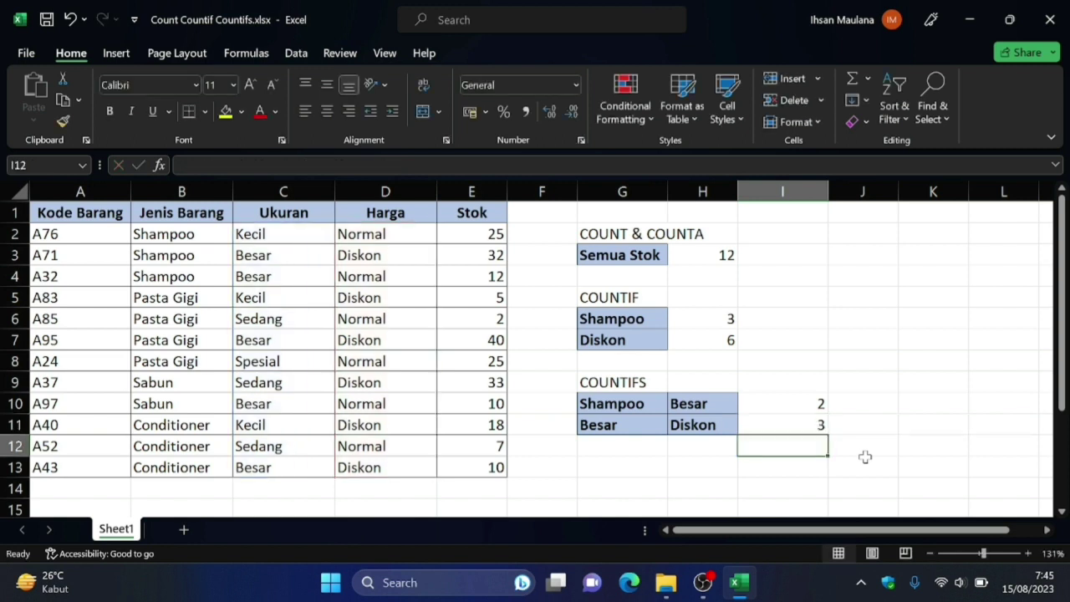
pyautogui.press('Up')
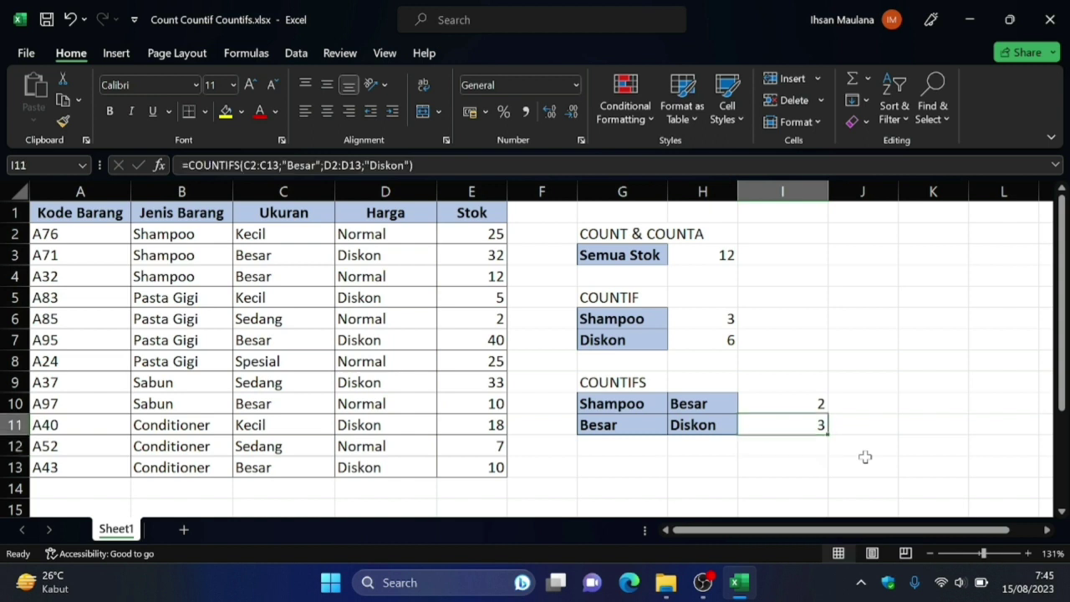